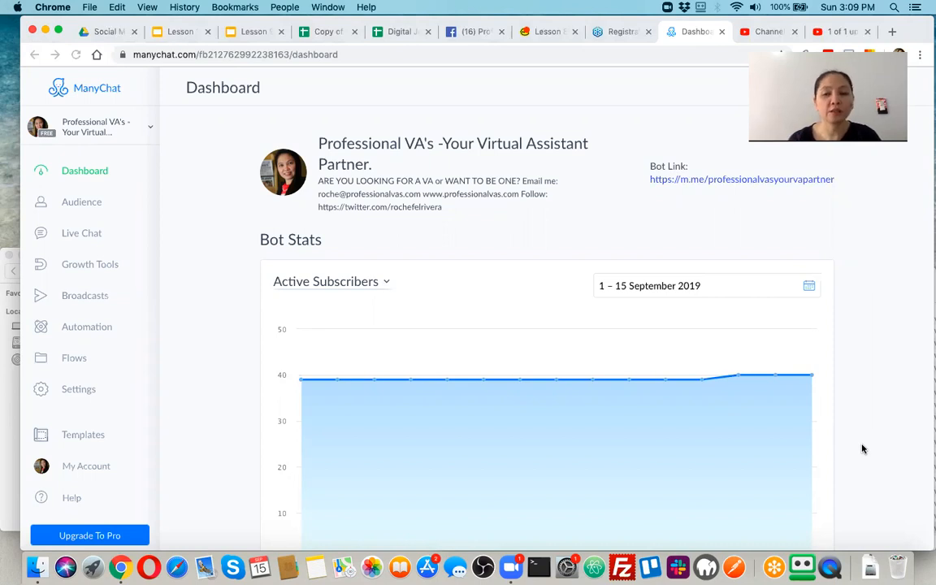
Open the page switcher and start adding a new Facebook page.
{"action": "left_click", "coordinate": [150, 130]}
{"action": "left_click", "coordinate": [151, 131]}
{"action": "left_click", "coordinate": [151, 131]}
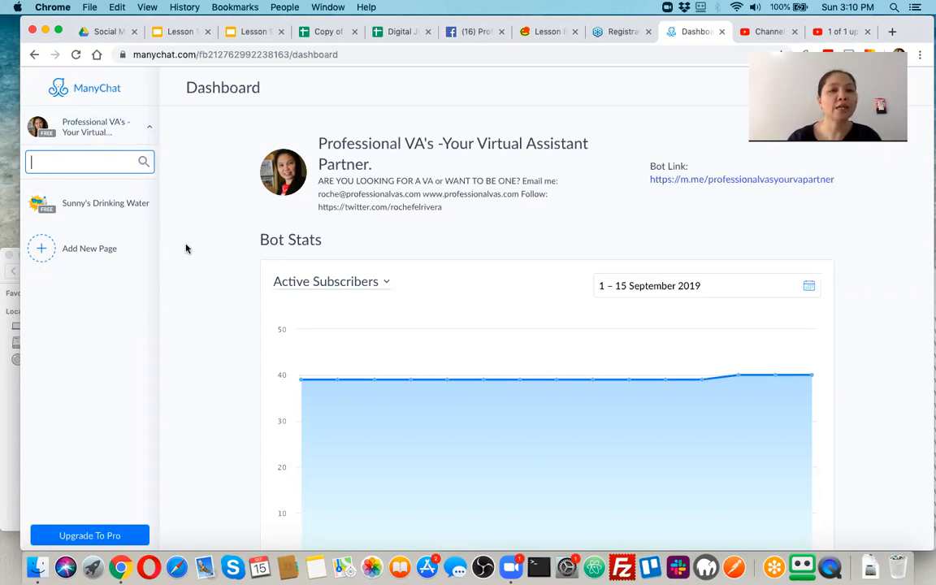
{"action": "left_click", "coordinate": [72, 255]}
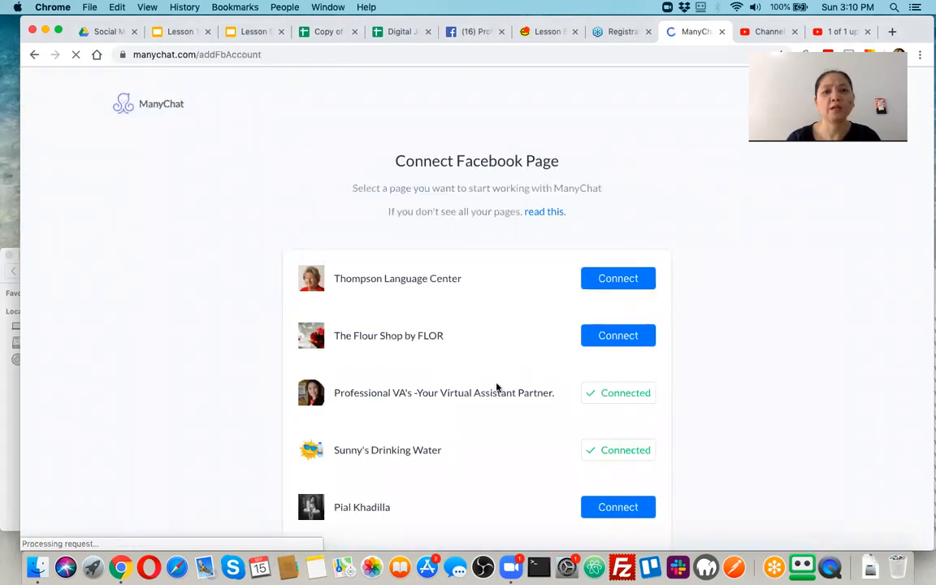
Connect the Provas and Friends Foundation page from the Facebook page list.
{"action": "scroll", "coordinate": [487, 394], "scroll_direction": "down", "scroll_amount": 5}
{"action": "scroll", "coordinate": [491, 429], "scroll_direction": "down", "scroll_amount": 3}
{"action": "scroll", "coordinate": [502, 438], "scroll_direction": "down", "scroll_amount": 3}
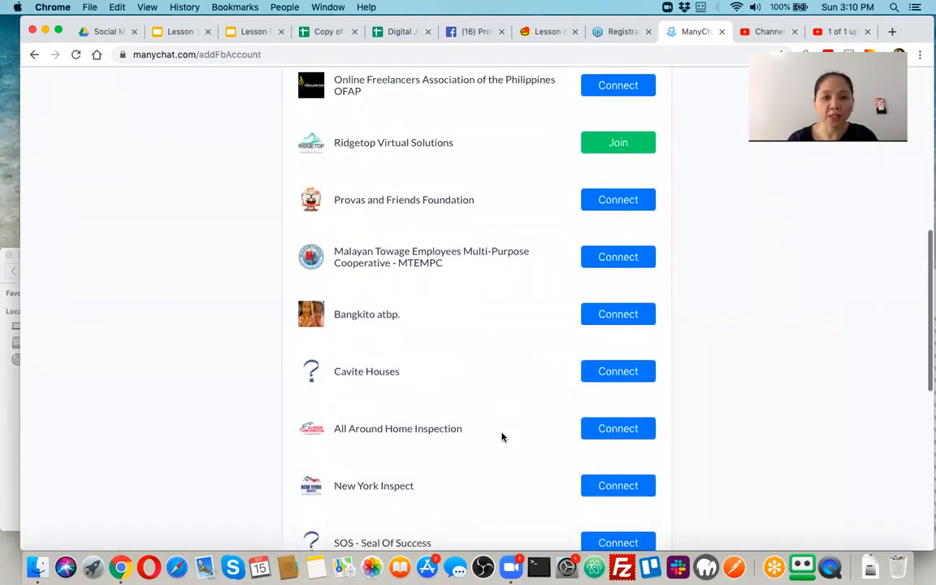
{"action": "scroll", "coordinate": [501, 437], "scroll_direction": "down", "scroll_amount": 4}
{"action": "scroll", "coordinate": [501, 436], "scroll_direction": "up", "scroll_amount": 5}
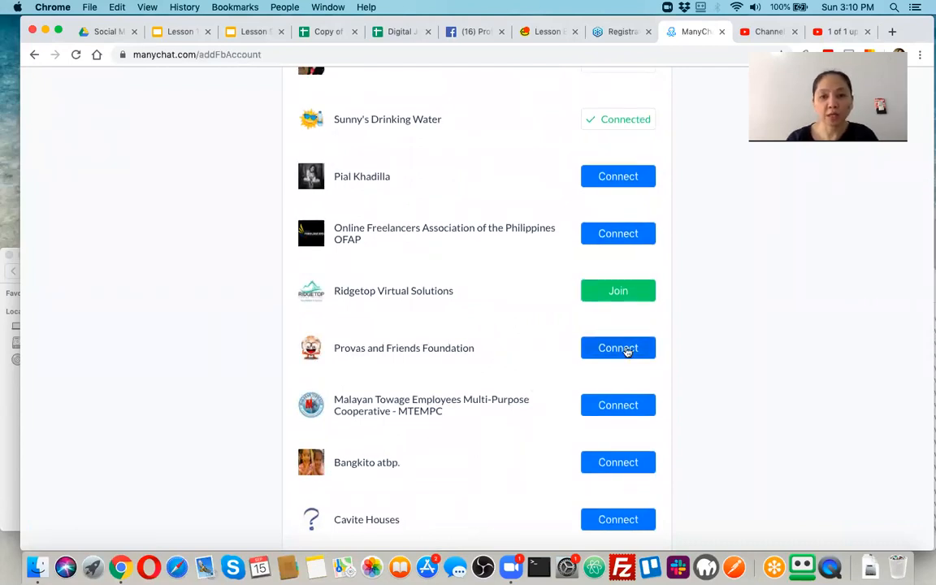
{"action": "left_click", "coordinate": [626, 351]}
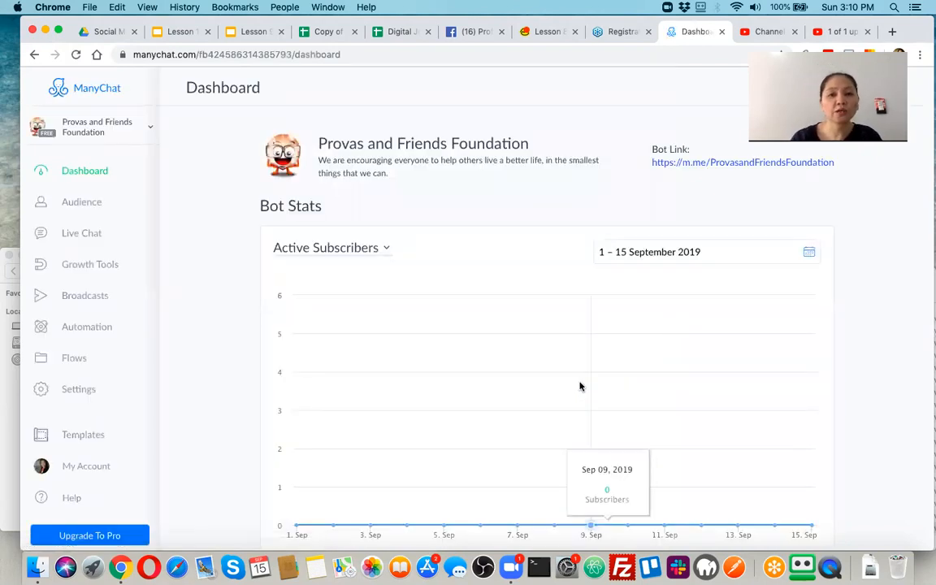
Review the Provas and Friends Foundation dashboard stats, then bring up the connected-pages list.
{"action": "scroll", "coordinate": [581, 386], "scroll_direction": "down", "scroll_amount": 2}
{"action": "scroll", "coordinate": [497, 305], "scroll_direction": "up", "scroll_amount": 1}
{"action": "scroll", "coordinate": [512, 357], "scroll_direction": "down", "scroll_amount": 6}
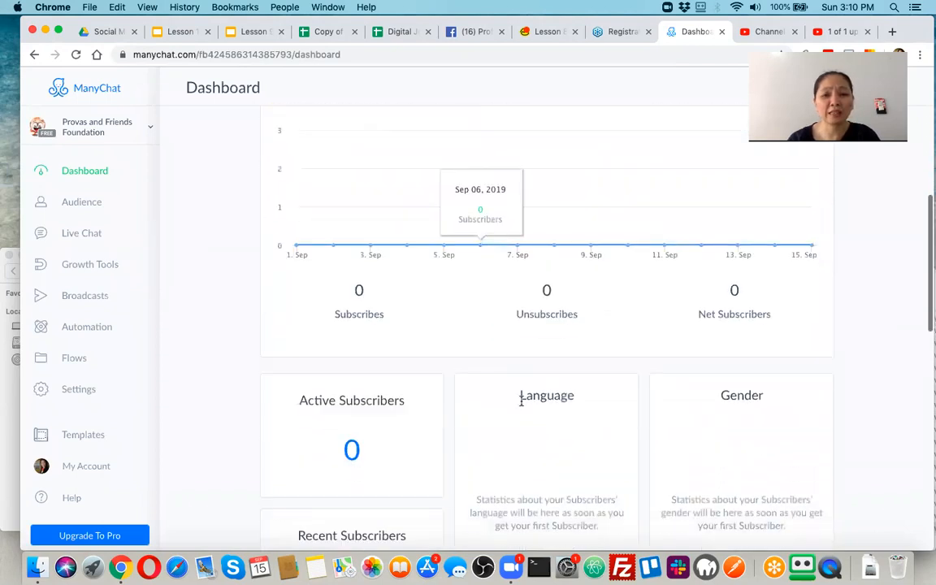
{"action": "scroll", "coordinate": [522, 407], "scroll_direction": "down", "scroll_amount": 2}
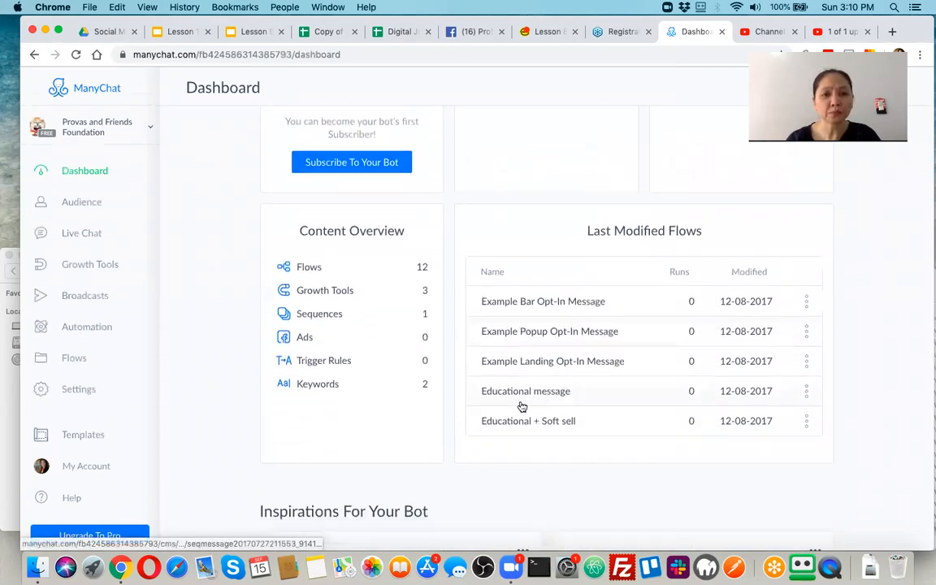
{"action": "scroll", "coordinate": [522, 407], "scroll_direction": "down", "scroll_amount": 2}
{"action": "scroll", "coordinate": [462, 358], "scroll_direction": "down", "scroll_amount": 2}
{"action": "scroll", "coordinate": [462, 358], "scroll_direction": "up", "scroll_amount": 1}
{"action": "scroll", "coordinate": [531, 325], "scroll_direction": "down", "scroll_amount": 5}
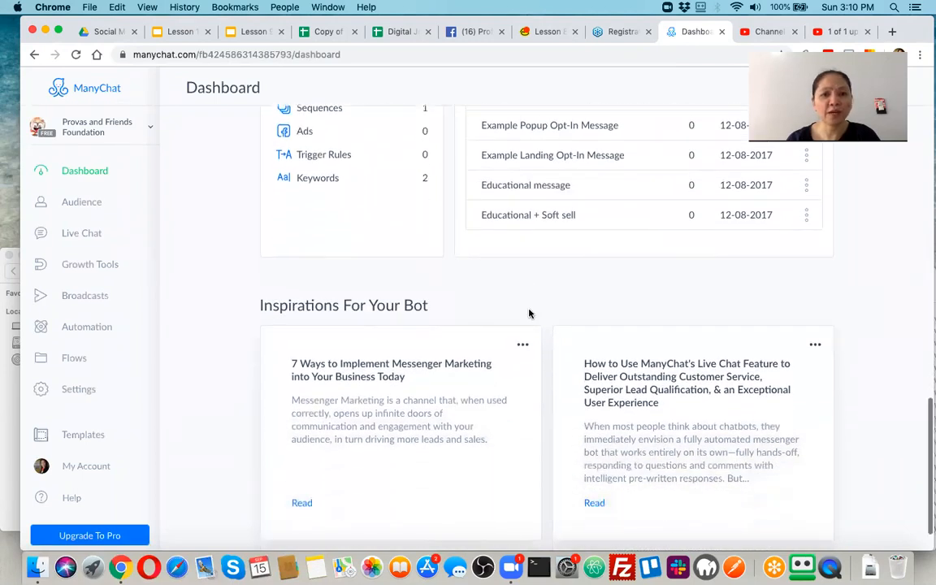
{"action": "scroll", "coordinate": [539, 208], "scroll_direction": "up", "scroll_amount": 20}
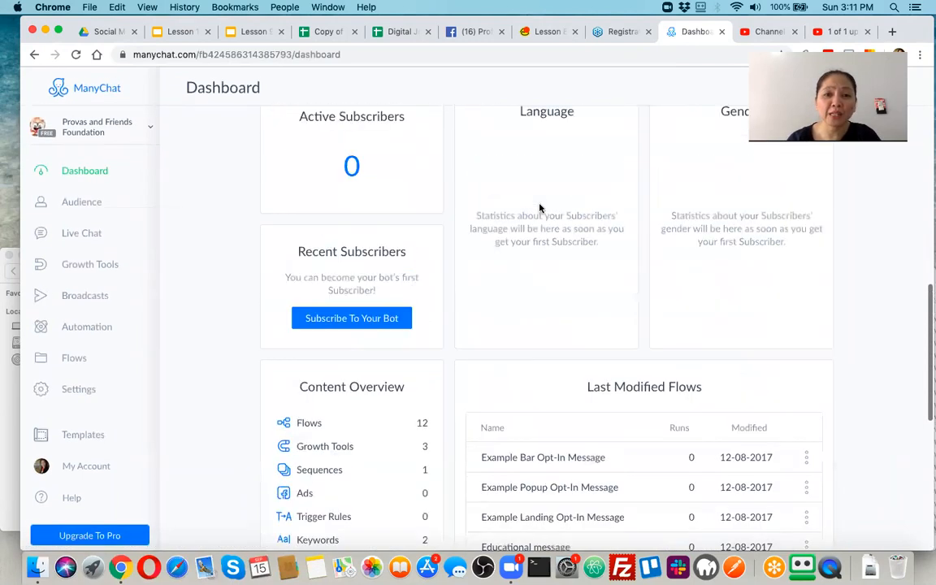
{"action": "scroll", "coordinate": [539, 209], "scroll_direction": "up", "scroll_amount": 1}
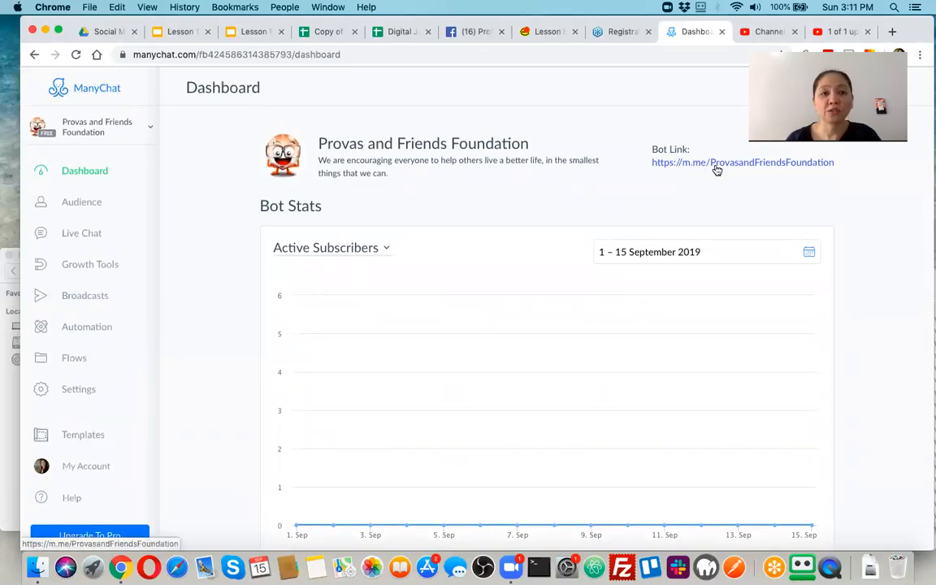
{"action": "left_click", "coordinate": [149, 127]}
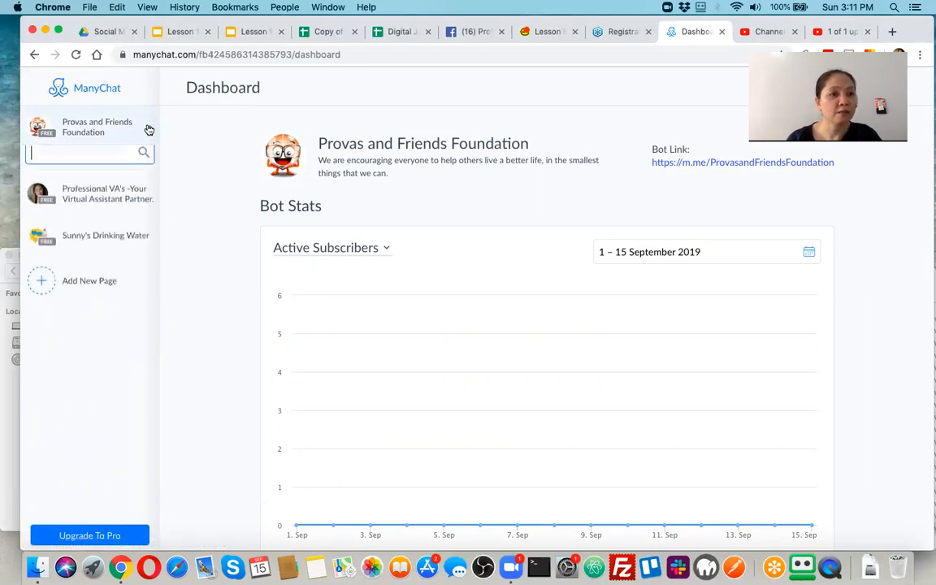
Switch to the Professional VA's page and review its dashboard stats and flows.
{"action": "left_click", "coordinate": [104, 209]}
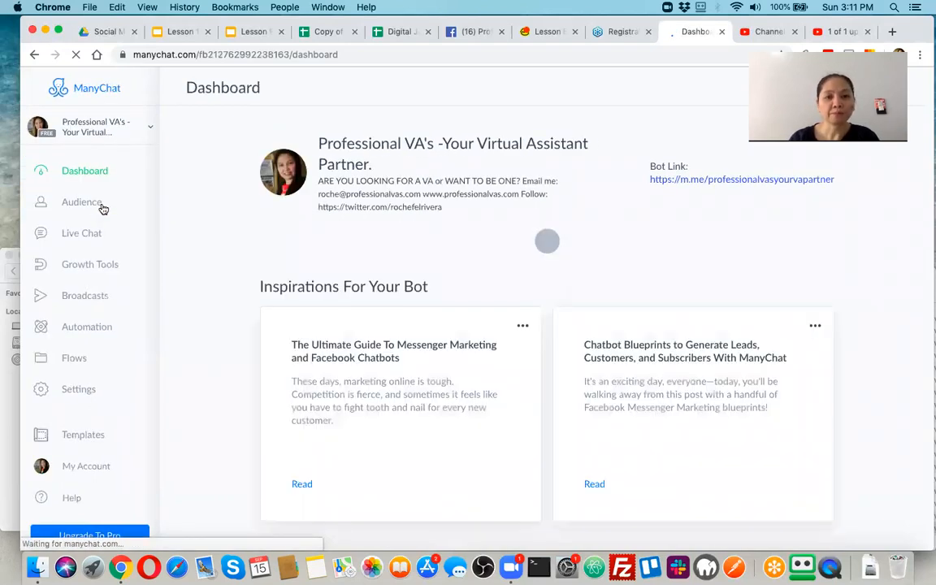
{"action": "scroll", "coordinate": [373, 360], "scroll_direction": "down", "scroll_amount": 1}
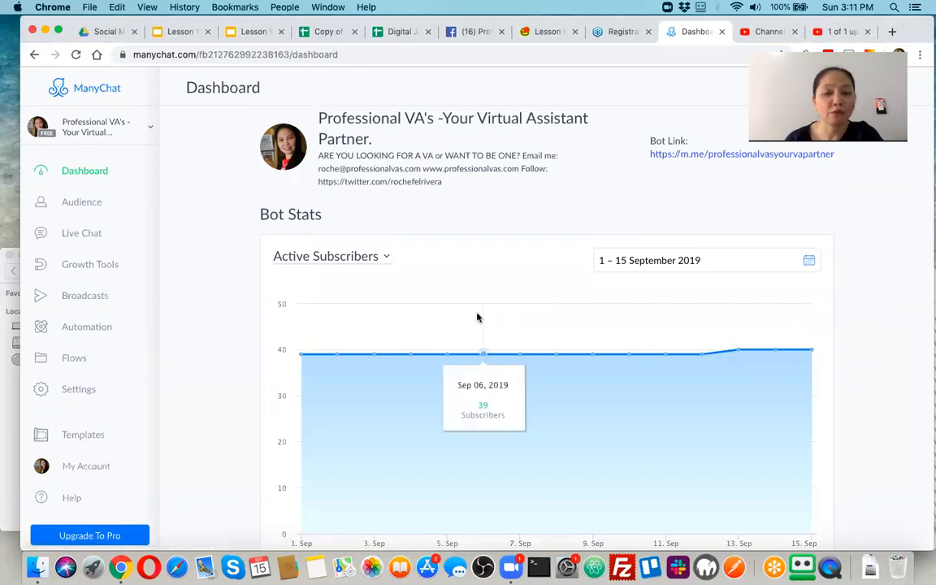
{"action": "scroll", "coordinate": [361, 406], "scroll_direction": "down", "scroll_amount": 10}
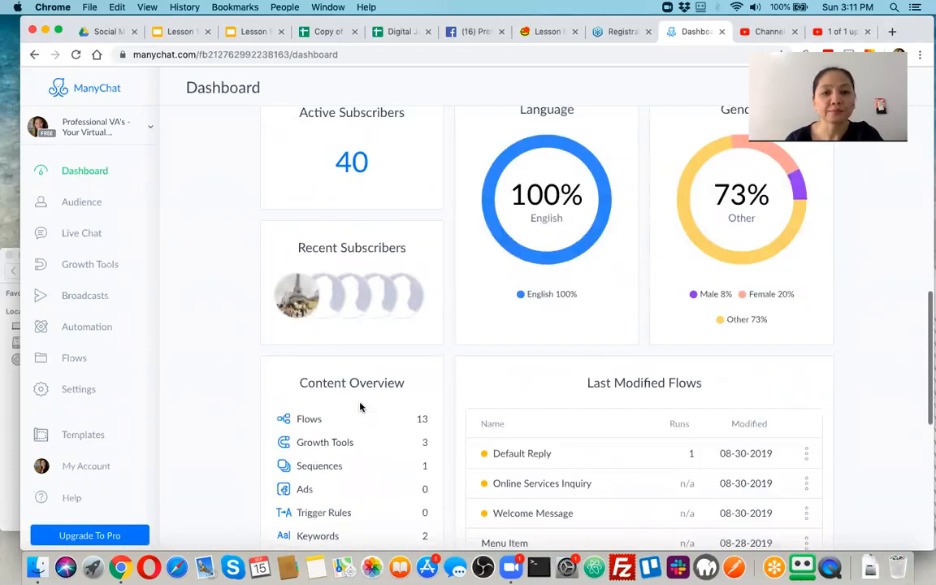
{"action": "scroll", "coordinate": [405, 276], "scroll_direction": "up", "scroll_amount": 3}
{"action": "scroll", "coordinate": [405, 276], "scroll_direction": "up", "scroll_amount": 1}
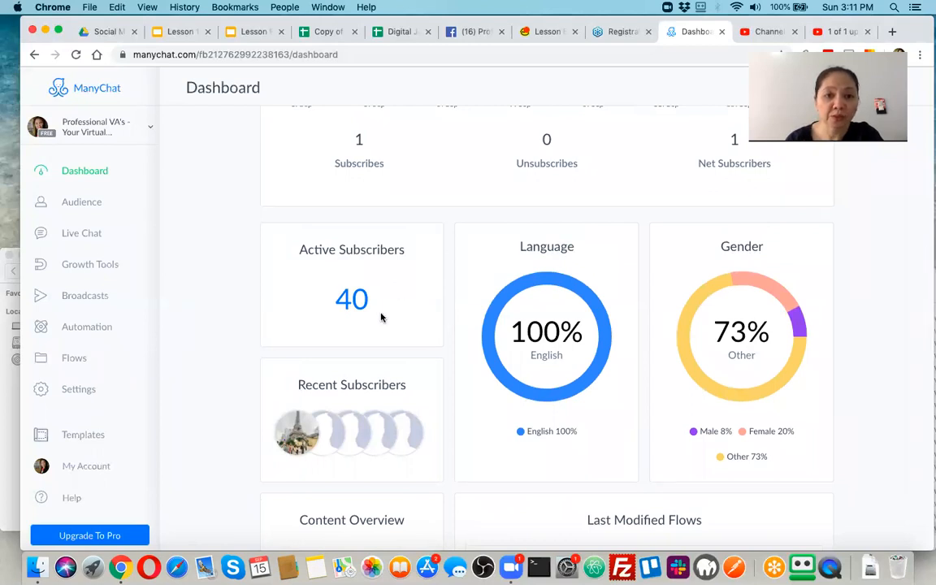
{"action": "scroll", "coordinate": [381, 317], "scroll_direction": "down", "scroll_amount": 5}
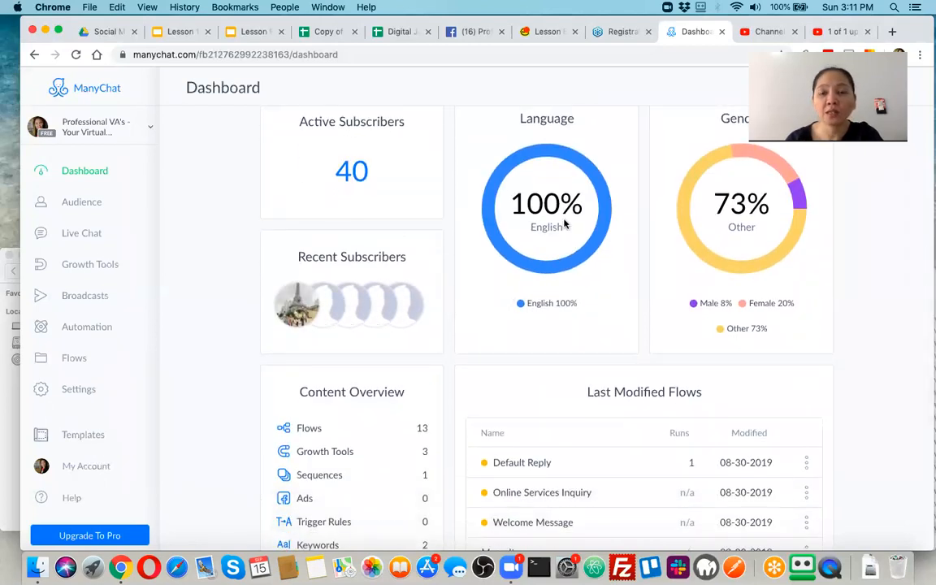
{"action": "scroll", "coordinate": [556, 279], "scroll_direction": "up", "scroll_amount": 1}
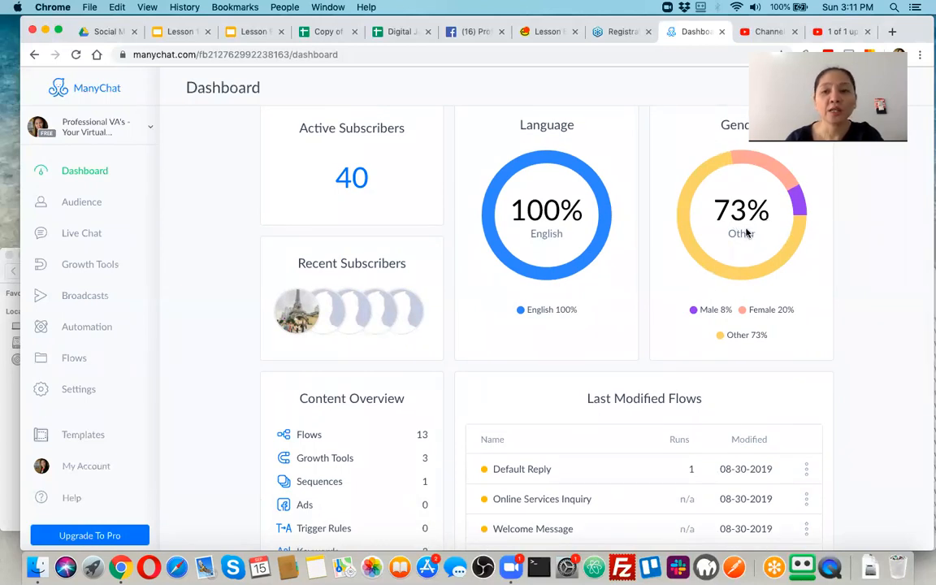
{"action": "scroll", "coordinate": [748, 296], "scroll_direction": "down", "scroll_amount": 1}
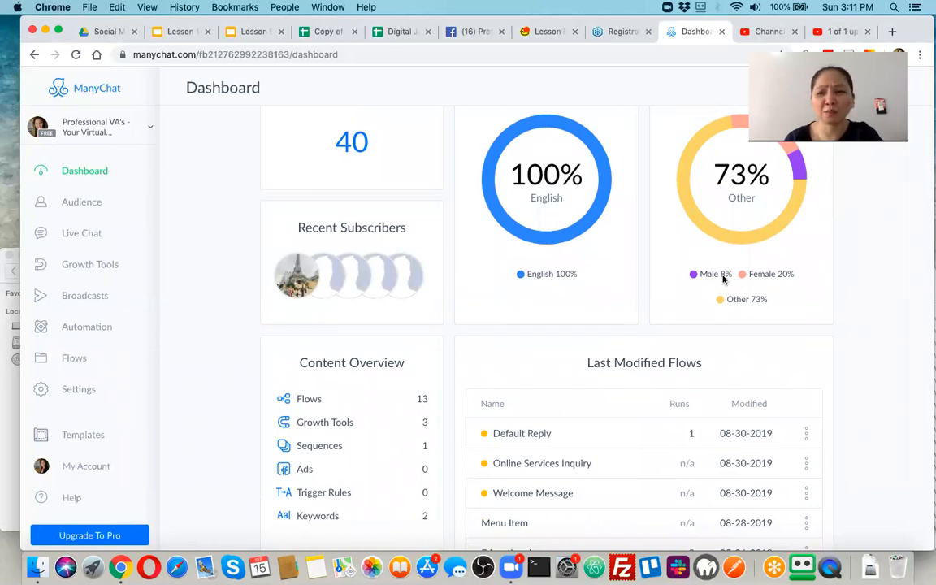
{"action": "scroll", "coordinate": [776, 284], "scroll_direction": "down", "scroll_amount": 3}
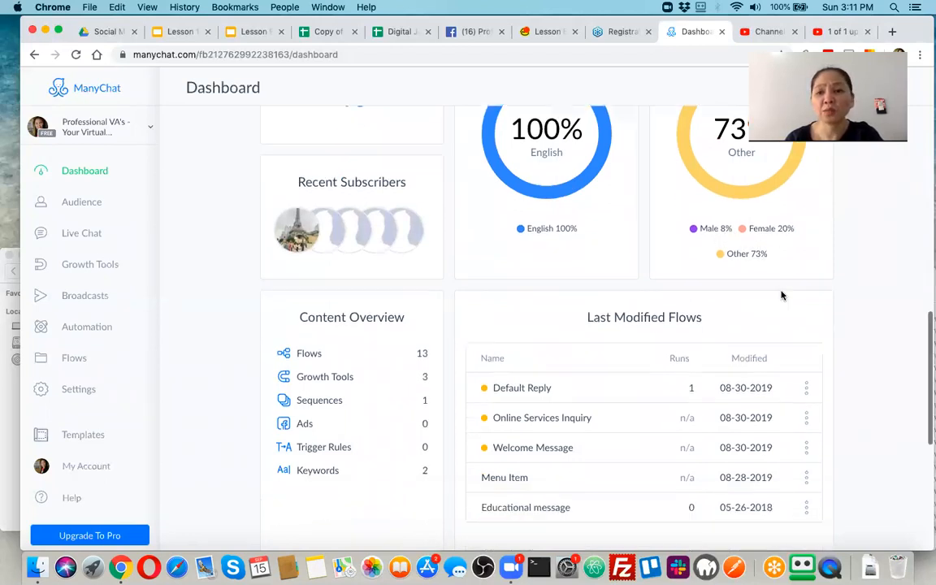
{"action": "scroll", "coordinate": [765, 278], "scroll_direction": "up", "scroll_amount": 2}
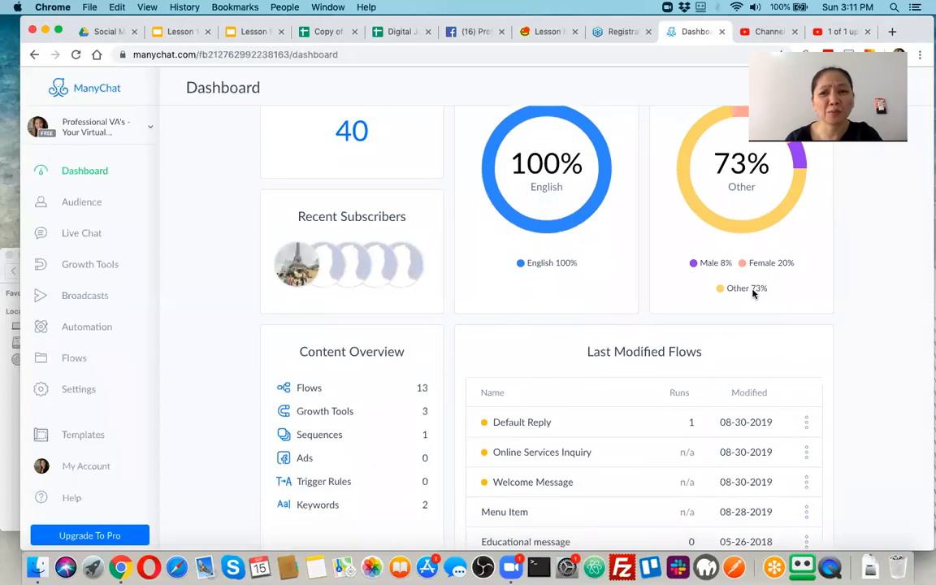
{"action": "scroll", "coordinate": [713, 339], "scroll_direction": "down", "scroll_amount": 5}
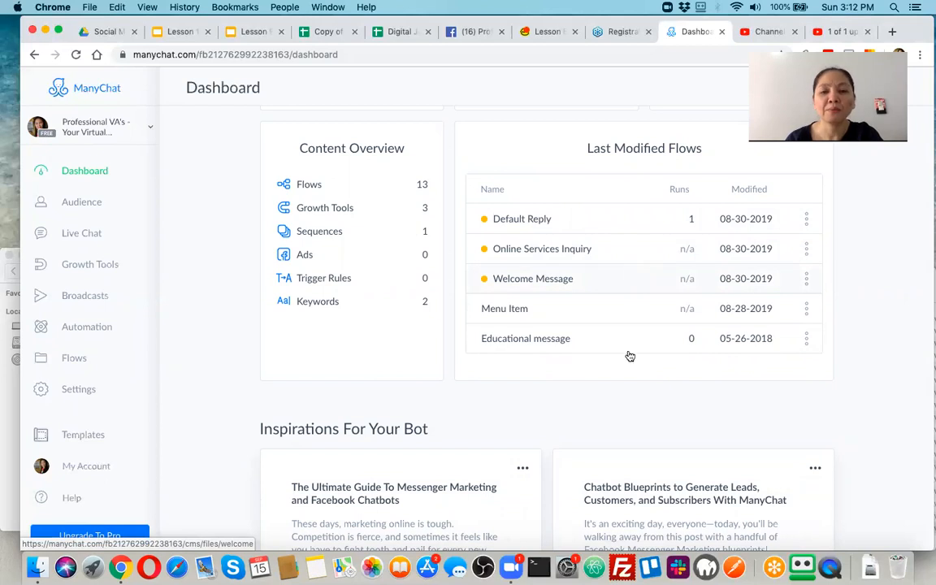
{"action": "scroll", "coordinate": [633, 280], "scroll_direction": "down", "scroll_amount": 1}
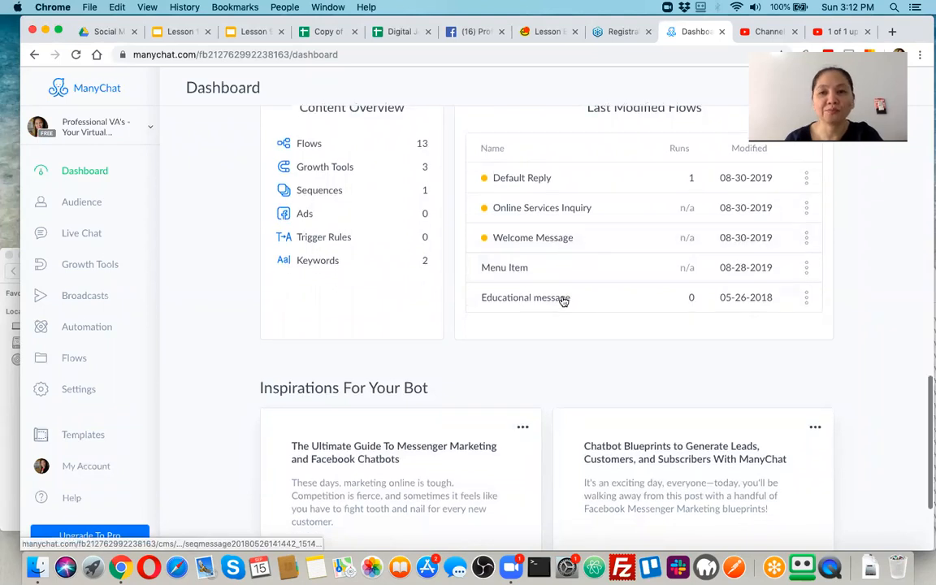
{"action": "scroll", "coordinate": [569, 274], "scroll_direction": "down", "scroll_amount": 4}
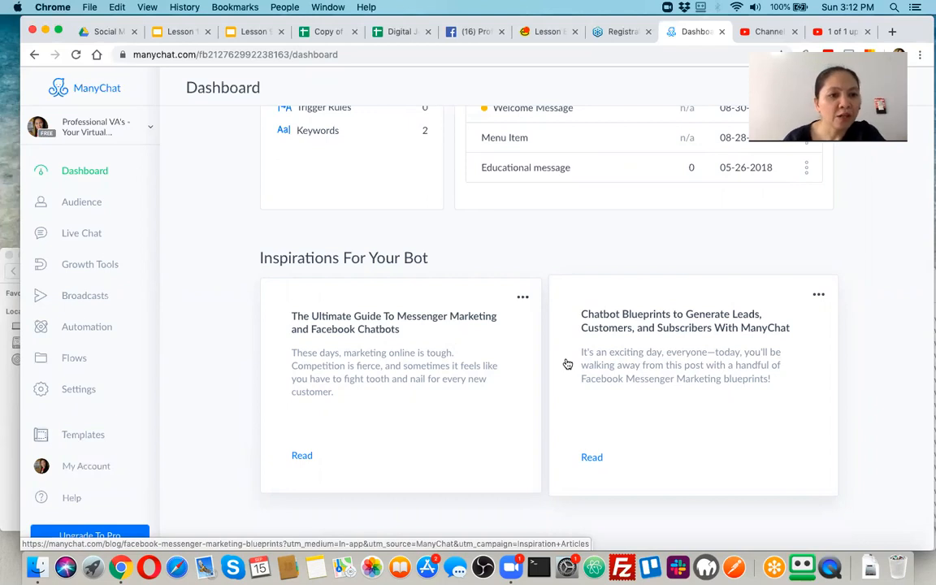
{"action": "scroll", "coordinate": [367, 272], "scroll_direction": "up", "scroll_amount": 10}
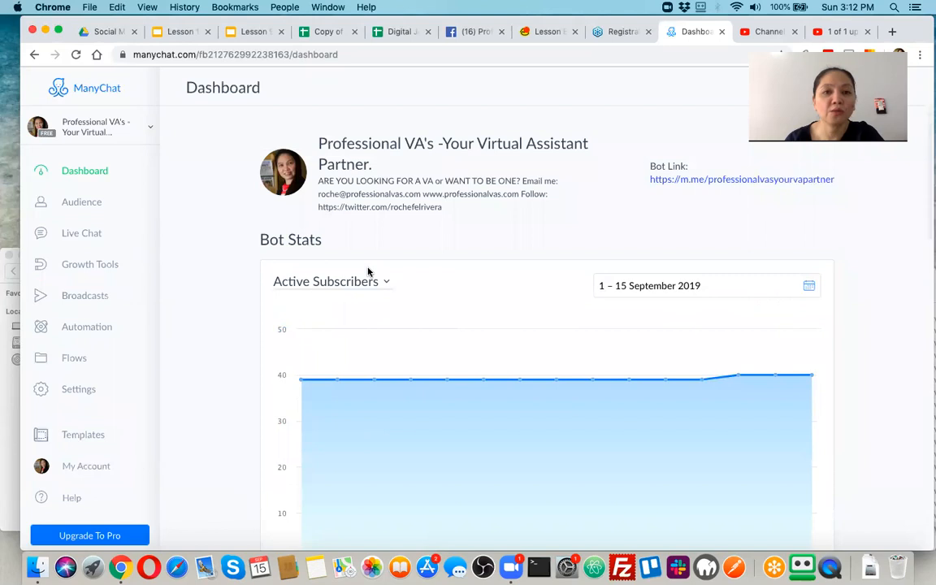
{"action": "left_click", "coordinate": [78, 204]}
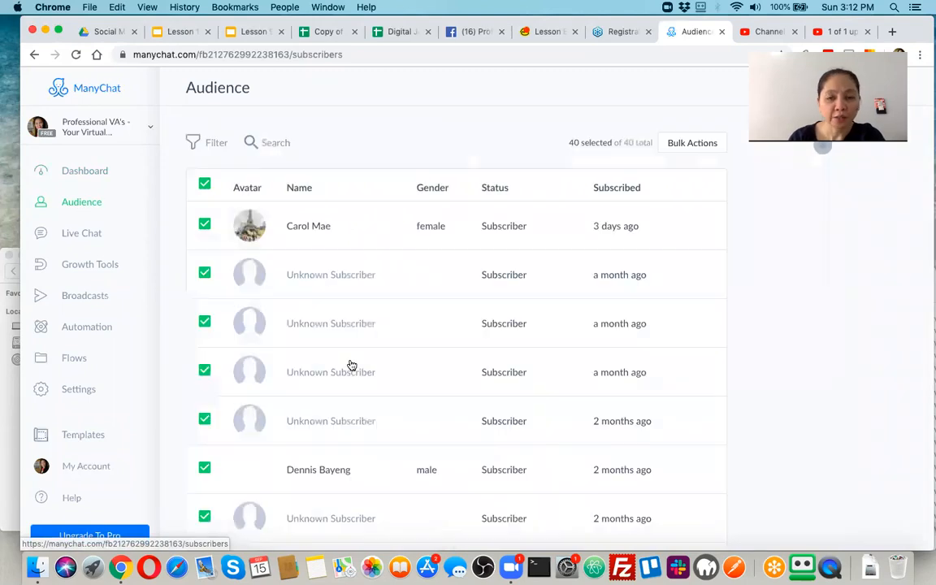
{"action": "scroll", "coordinate": [384, 389], "scroll_direction": "down", "scroll_amount": 5}
{"action": "scroll", "coordinate": [400, 439], "scroll_direction": "down", "scroll_amount": 20}
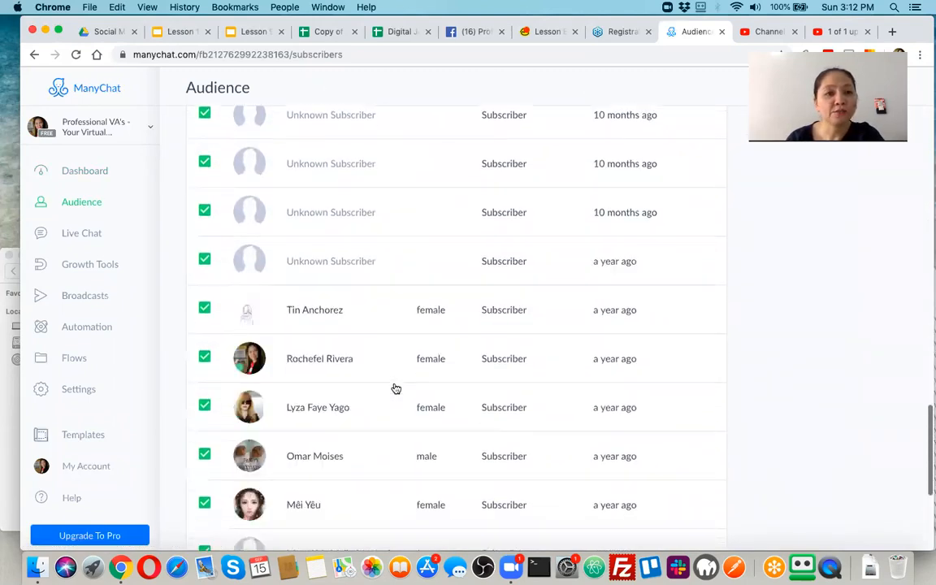
{"action": "scroll", "coordinate": [394, 388], "scroll_direction": "down", "scroll_amount": 5}
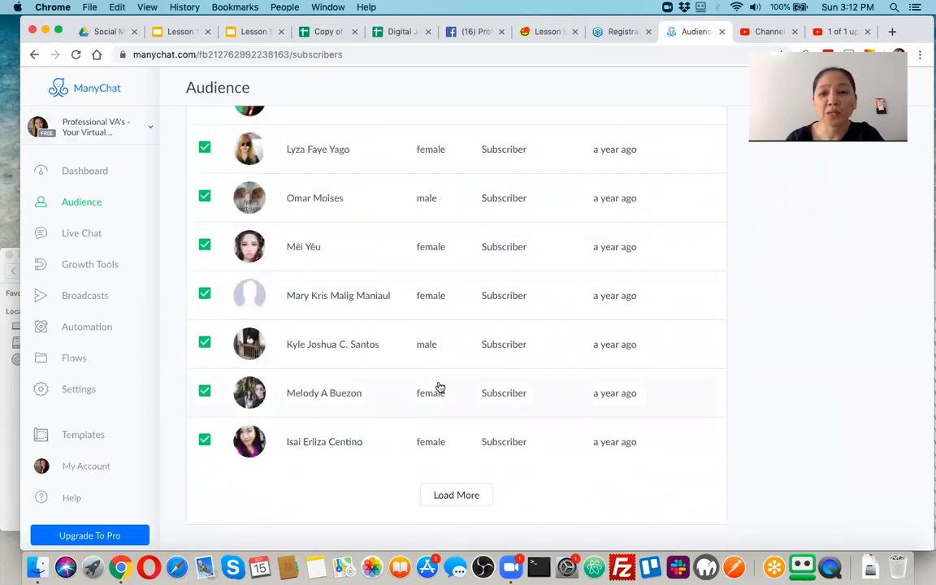
{"action": "scroll", "coordinate": [428, 296], "scroll_direction": "up", "scroll_amount": 20}
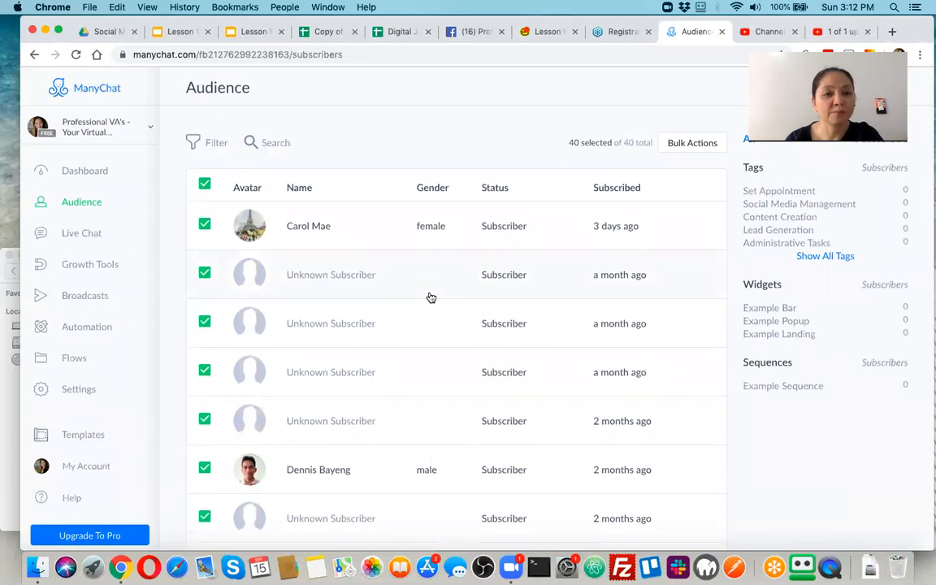
{"action": "scroll", "coordinate": [424, 357], "scroll_direction": "down", "scroll_amount": 5}
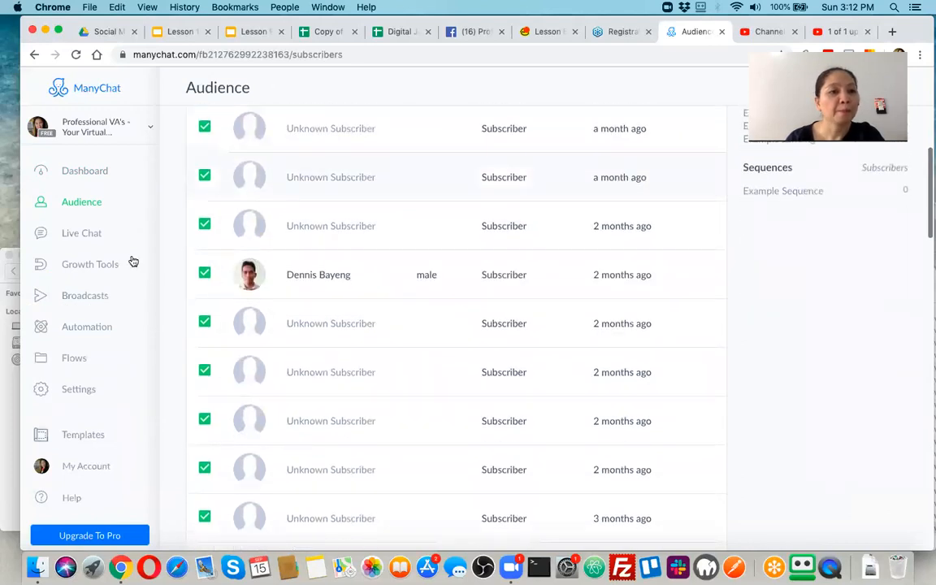
{"action": "scroll", "coordinate": [412, 261], "scroll_direction": "down", "scroll_amount": 4}
{"action": "scroll", "coordinate": [412, 260], "scroll_direction": "up", "scroll_amount": 9}
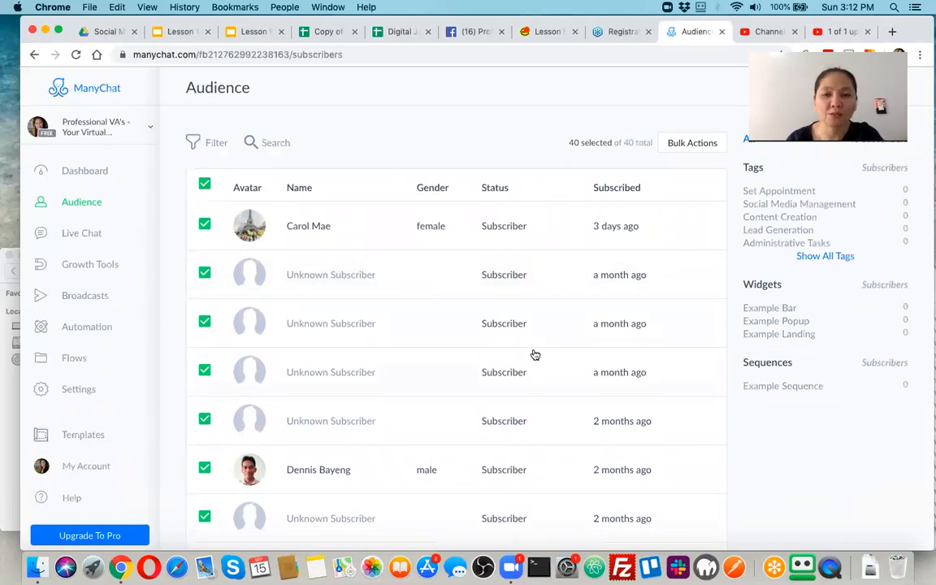
{"action": "scroll", "coordinate": [532, 355], "scroll_direction": "down", "scroll_amount": 2}
{"action": "scroll", "coordinate": [537, 375], "scroll_direction": "down", "scroll_amount": 15}
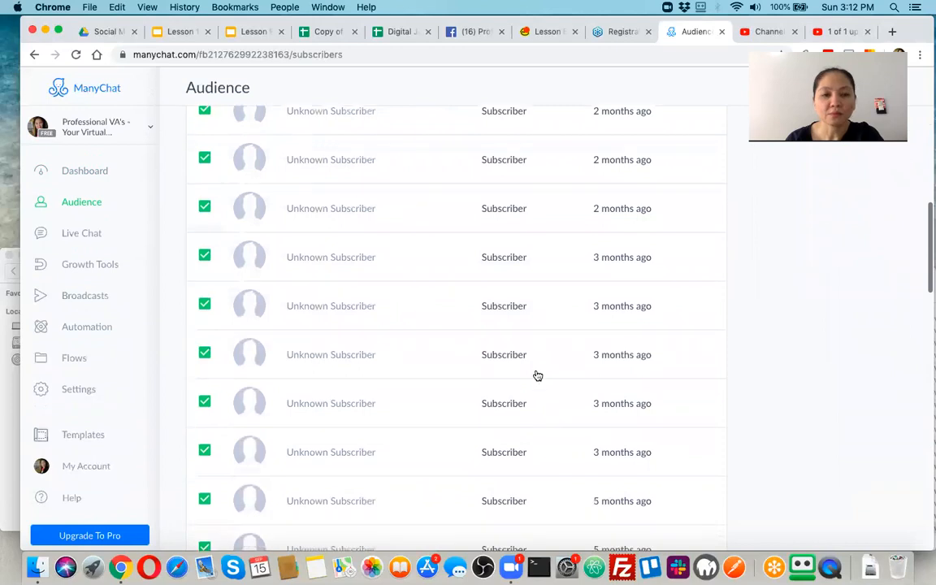
{"action": "scroll", "coordinate": [537, 375], "scroll_direction": "down", "scroll_amount": 10}
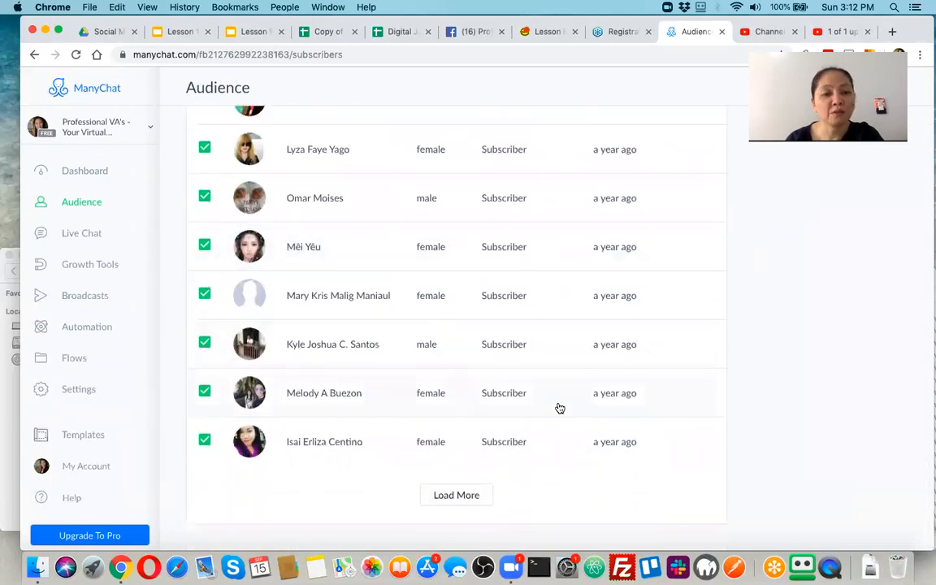
{"action": "scroll", "coordinate": [541, 318], "scroll_direction": "up", "scroll_amount": 20}
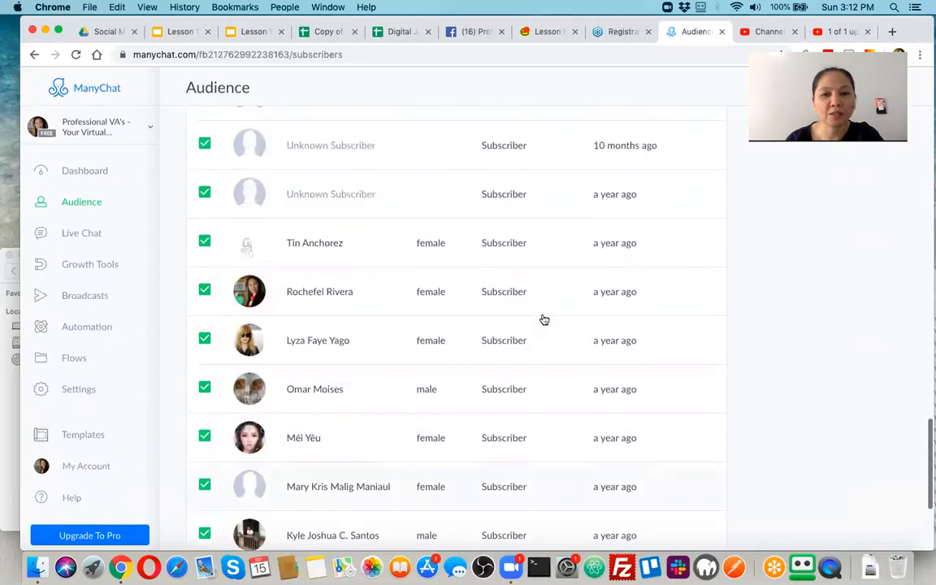
{"action": "scroll", "coordinate": [544, 319], "scroll_direction": "up", "scroll_amount": 3}
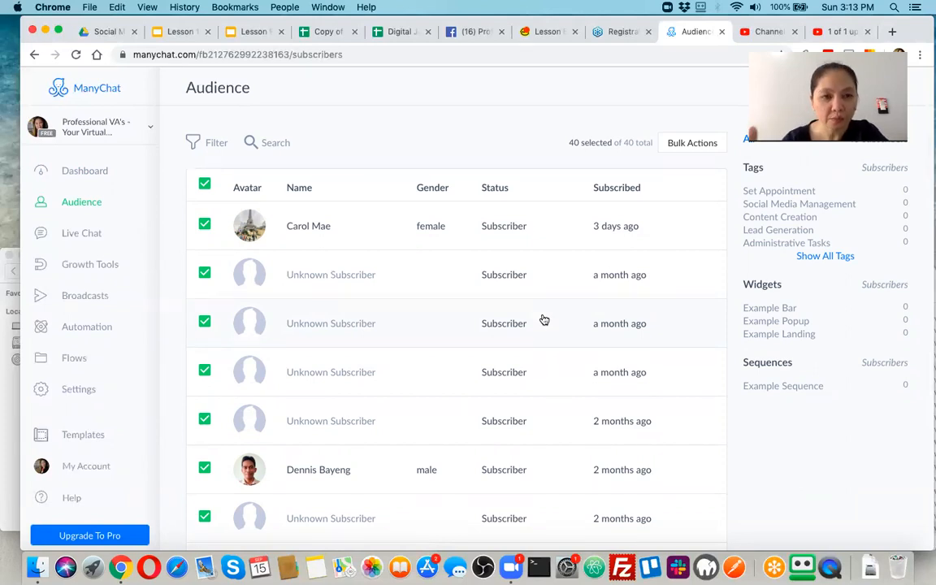
{"action": "left_click", "coordinate": [69, 237]}
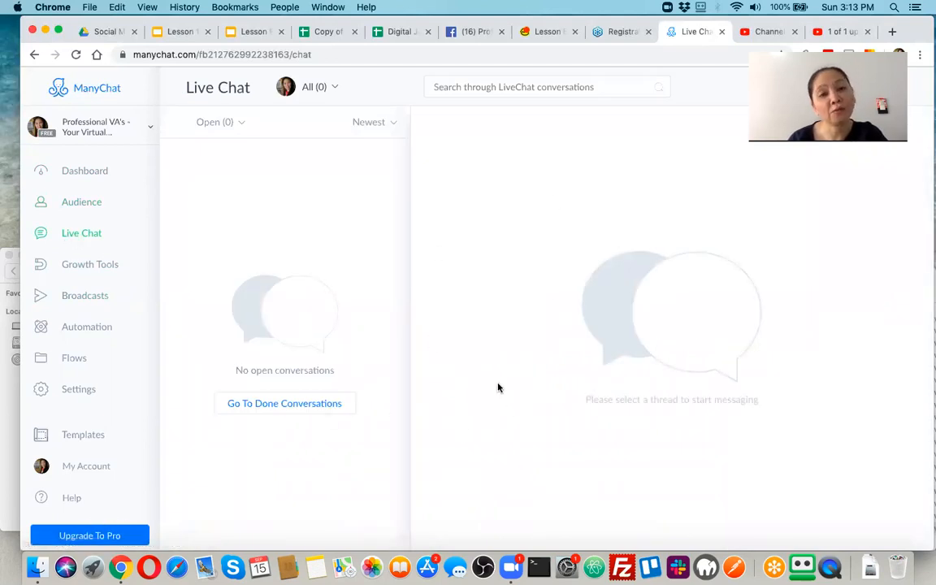
Go to Growth Tools and show the Example Bar widget's Publish, Duplicate and Delete options.
{"action": "left_click", "coordinate": [91, 266]}
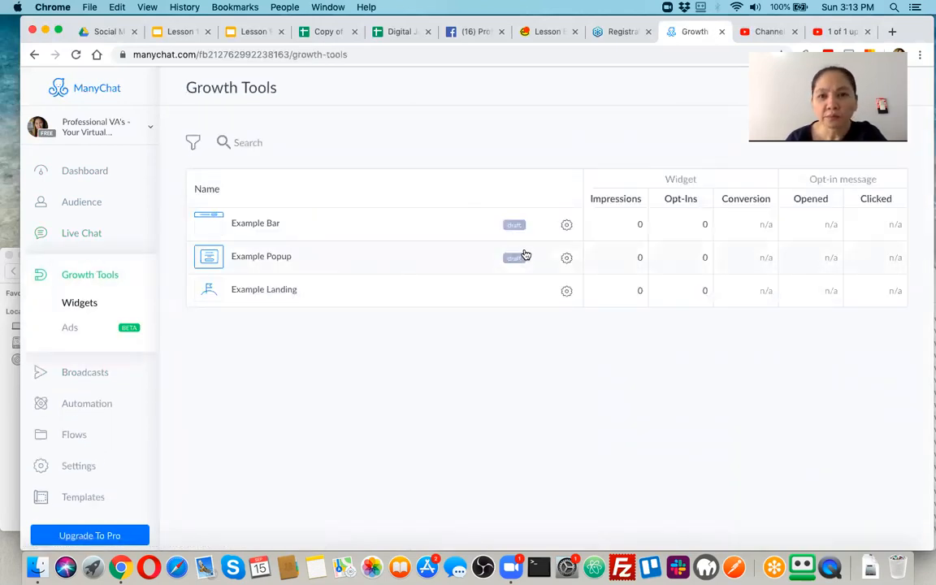
{"action": "left_click", "coordinate": [567, 226]}
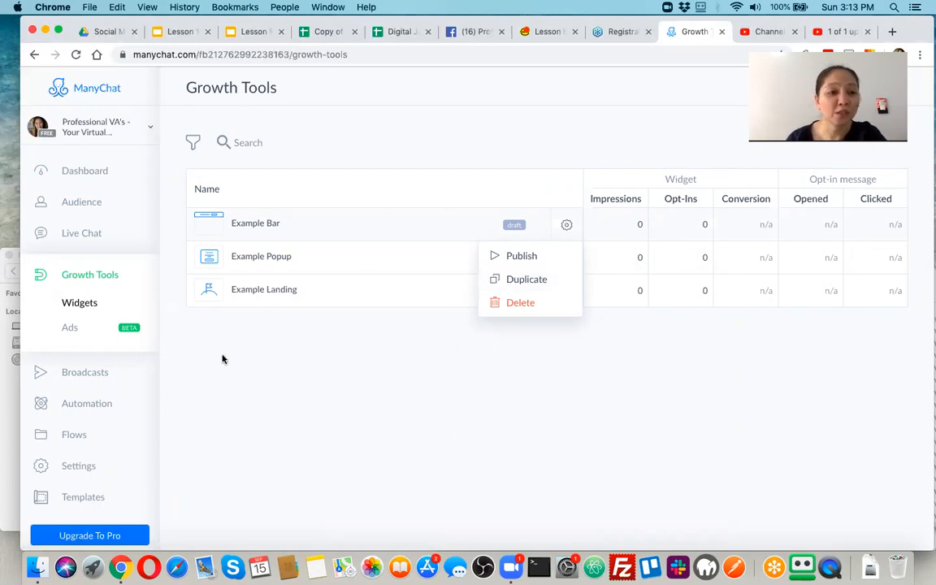
View the empty Broadcasts page, then move on to the Automation section.
{"action": "left_click", "coordinate": [88, 373]}
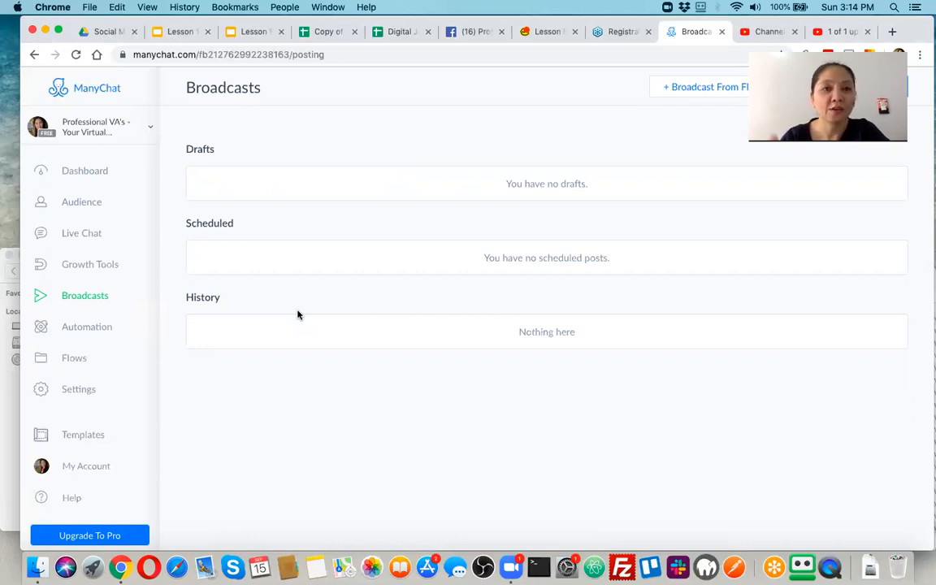
{"action": "left_click", "coordinate": [77, 332]}
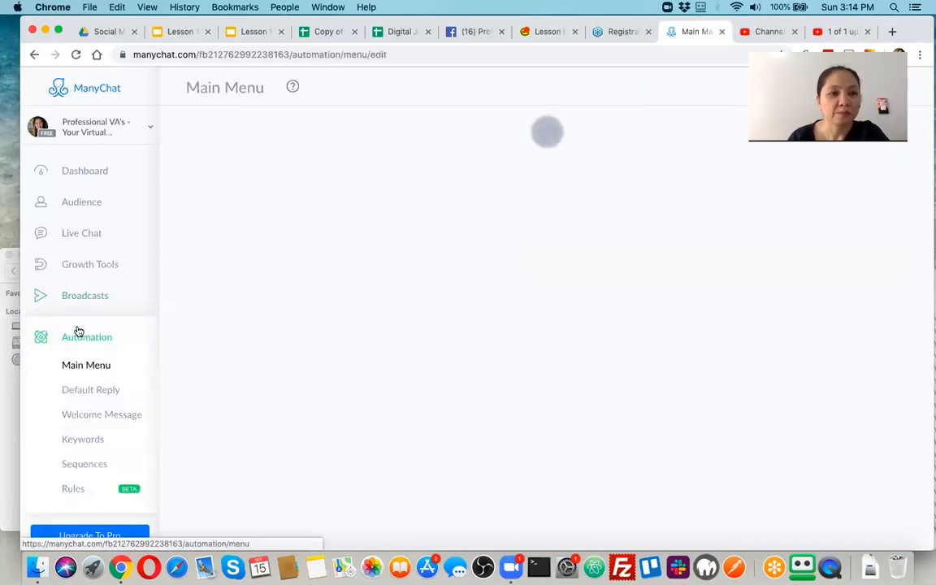
Open the published Default Reply flow from Automation and pan to its Actions node.
{"action": "scroll", "coordinate": [85, 378], "scroll_direction": "down", "scroll_amount": 2}
{"action": "scroll", "coordinate": [85, 378], "scroll_direction": "down", "scroll_amount": 3}
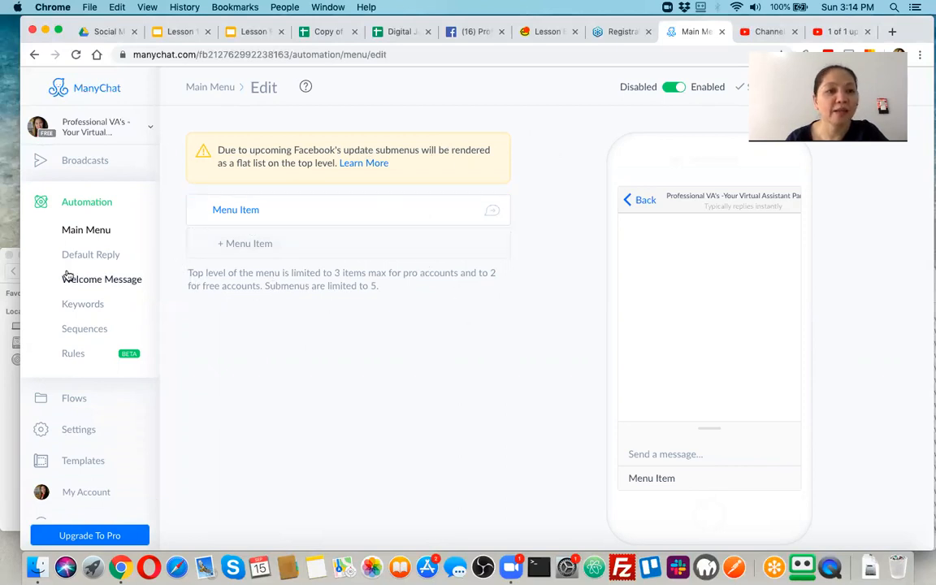
{"action": "left_click", "coordinate": [88, 257]}
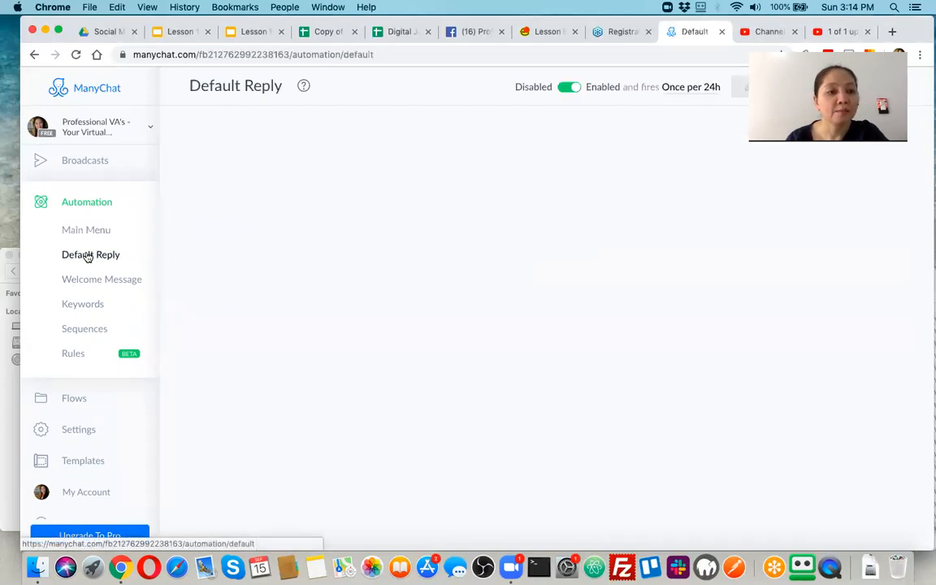
{"action": "left_click", "coordinate": [85, 231]}
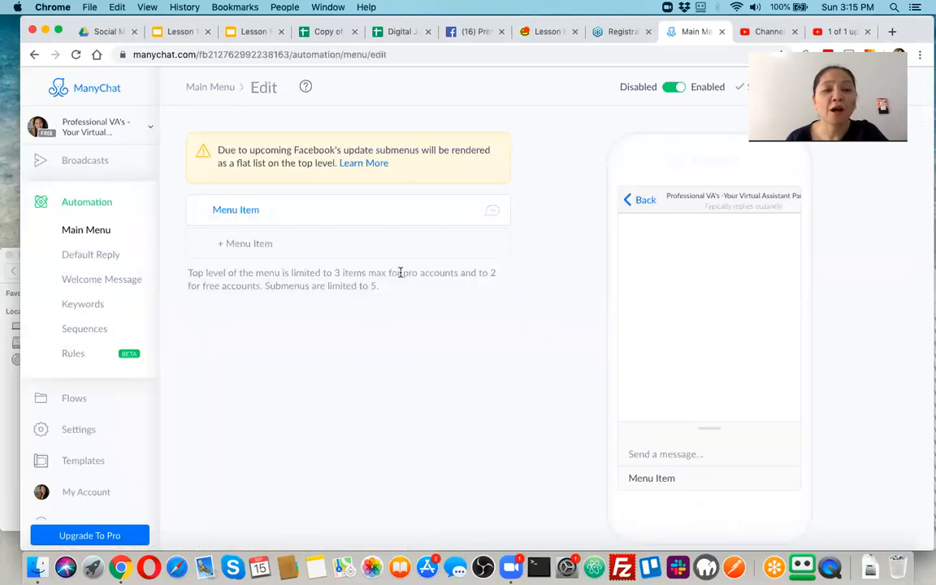
{"action": "left_click", "coordinate": [96, 232]}
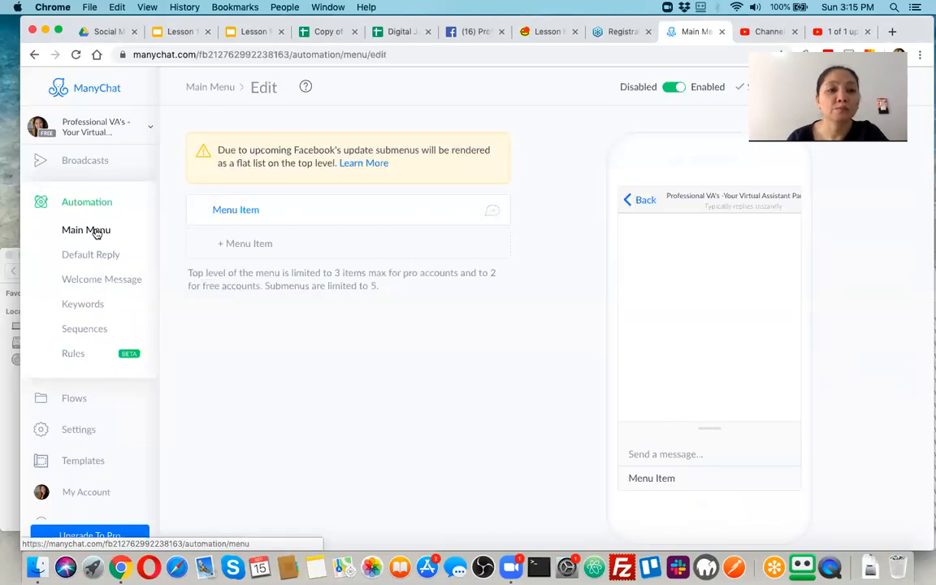
{"action": "left_click", "coordinate": [95, 256]}
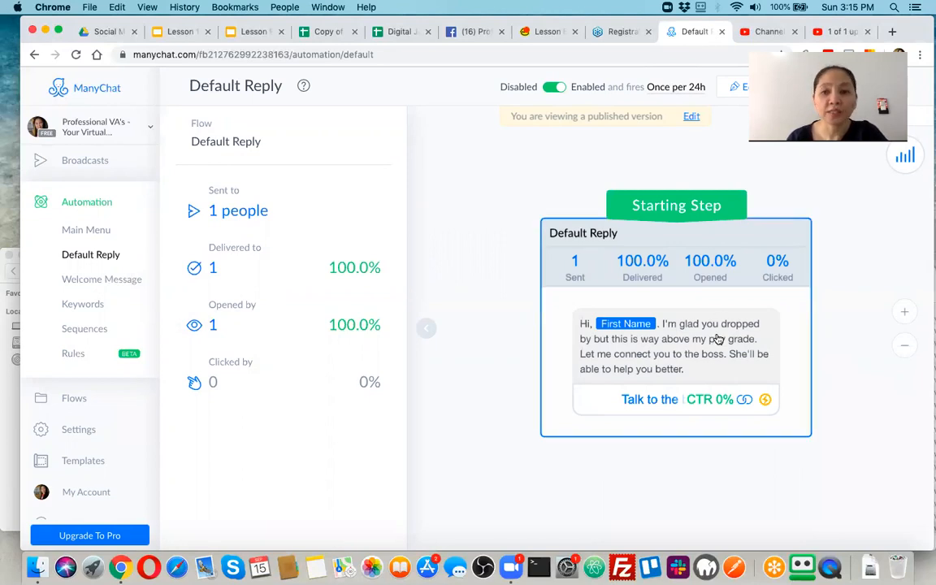
{"action": "left_click_drag", "start_coordinate": [718, 338], "coordinate": [601, 277]}
Preview the Default Reply message and its 'Talk to the boss' button in the side panel.
{"action": "left_click", "coordinate": [601, 277]}
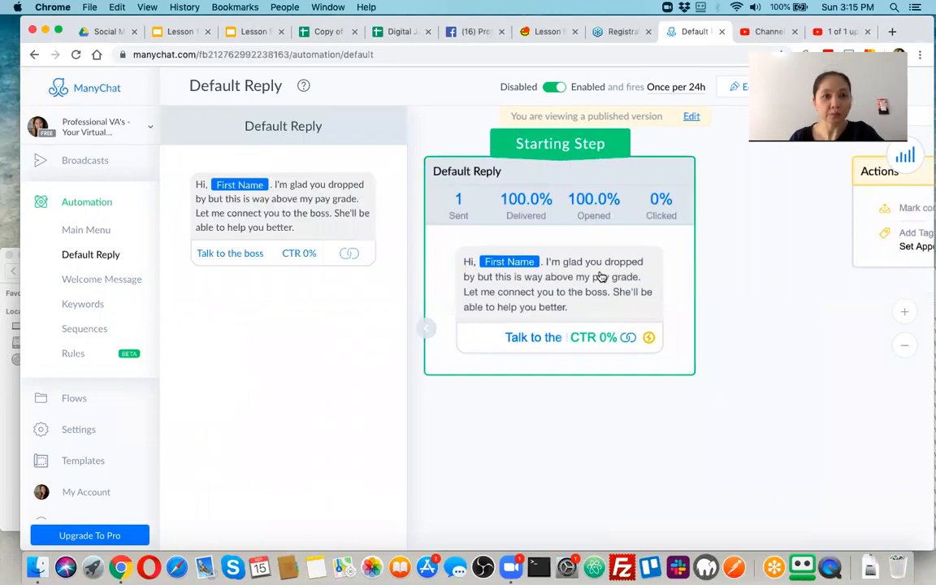
{"action": "mouse_move", "coordinate": [590, 276]}
{"action": "left_mouse_down"}
{"action": "mouse_move", "coordinate": [604, 340]}
{"action": "mouse_move", "coordinate": [595, 284]}
{"action": "left_mouse_up"}
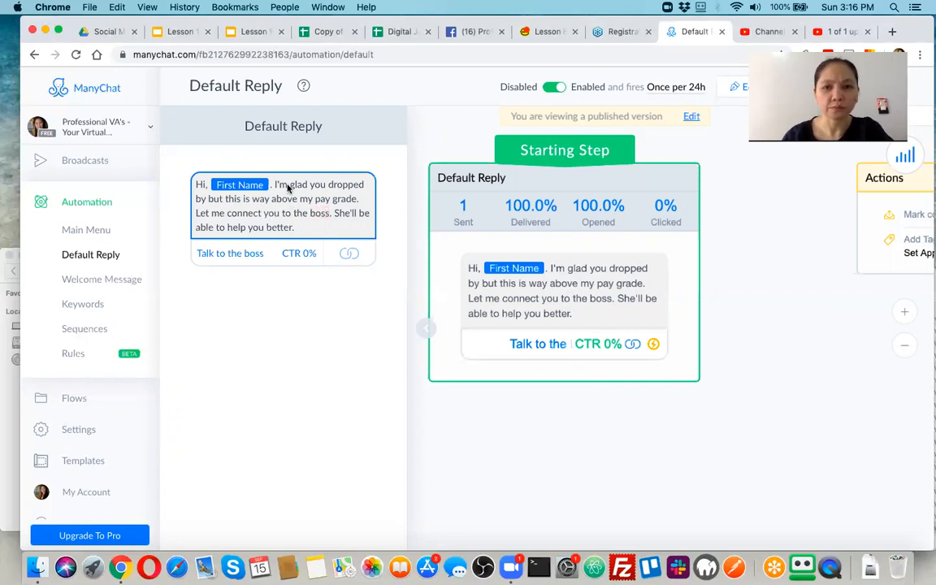
{"action": "scroll", "coordinate": [564, 267], "scroll_direction": "up", "scroll_amount": 2}
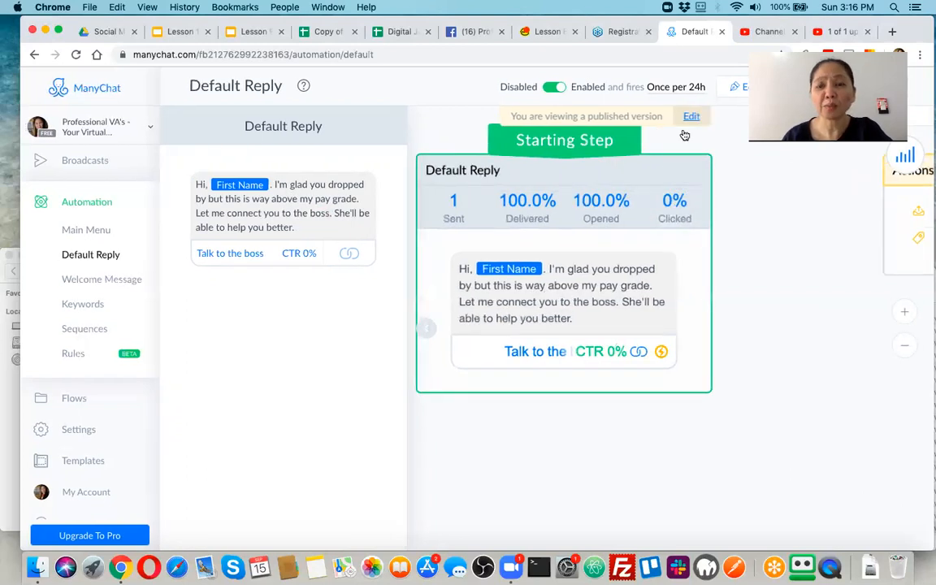
{"action": "scroll", "coordinate": [607, 262], "scroll_direction": "up", "scroll_amount": 1}
{"action": "scroll", "coordinate": [609, 260], "scroll_direction": "down", "scroll_amount": 2}
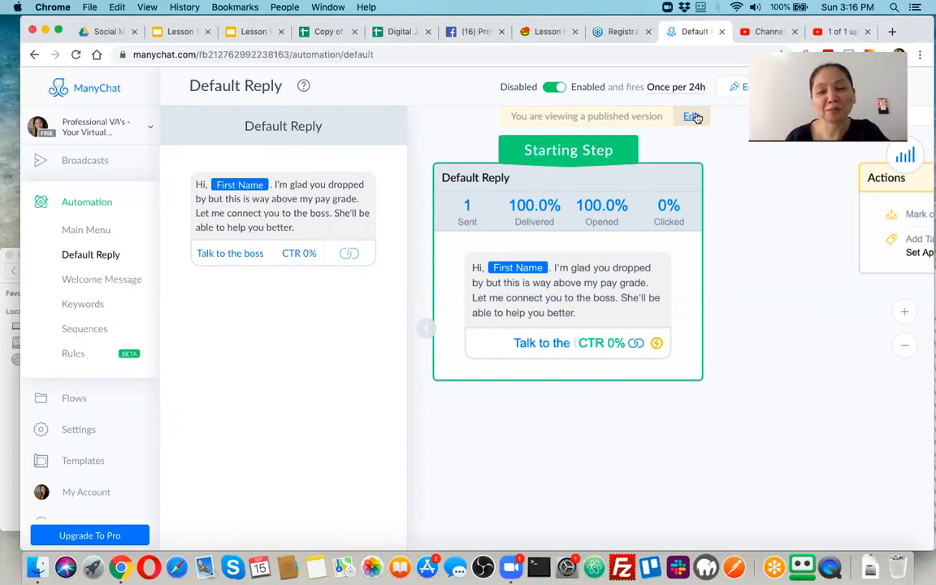
Enter edit mode and rearrange the Default Reply, Smart Delay and Actions cards.
{"action": "left_click", "coordinate": [691, 118]}
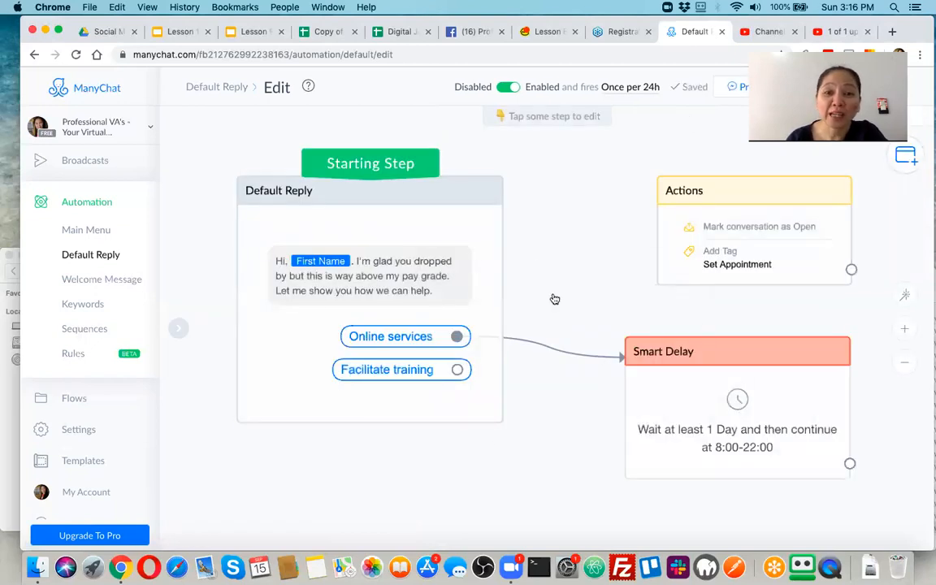
{"action": "scroll", "coordinate": [630, 420], "scroll_direction": "down", "scroll_amount": 3}
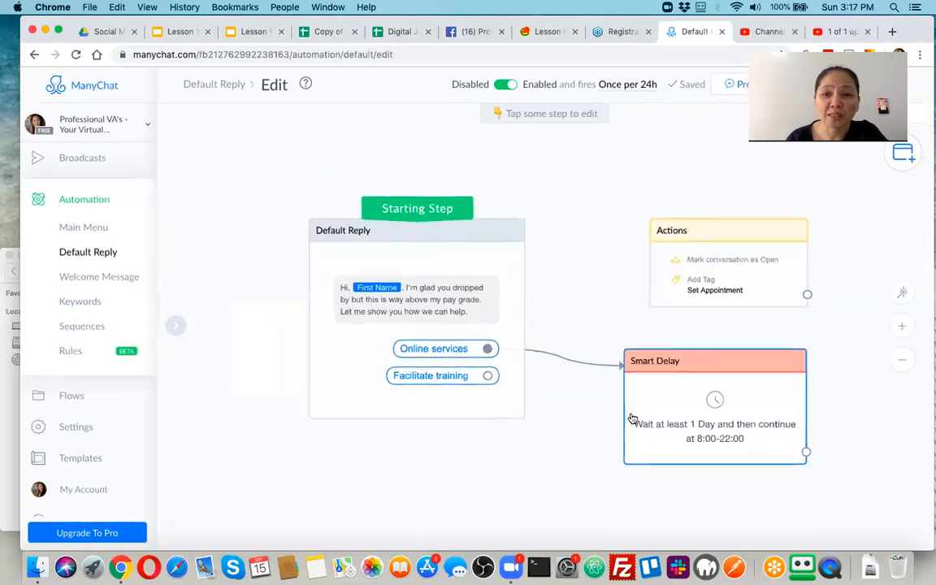
{"action": "left_click_drag", "start_coordinate": [518, 328], "coordinate": [357, 230]}
{"action": "left_click_drag", "start_coordinate": [702, 398], "coordinate": [548, 421]}
{"action": "left_click_drag", "start_coordinate": [715, 258], "coordinate": [568, 226]}
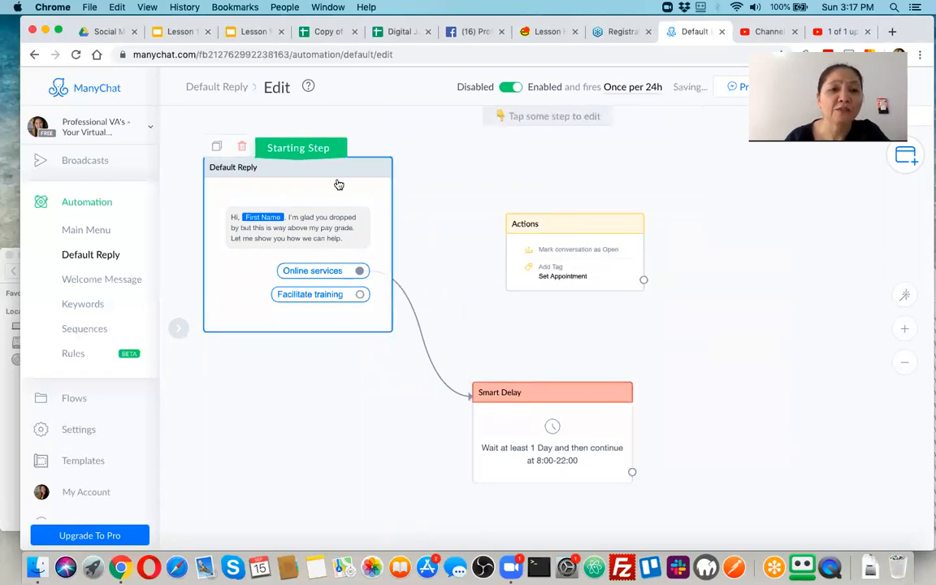
Open the Default Reply step with its greeting message ready for editing.
{"action": "left_click", "coordinate": [311, 228]}
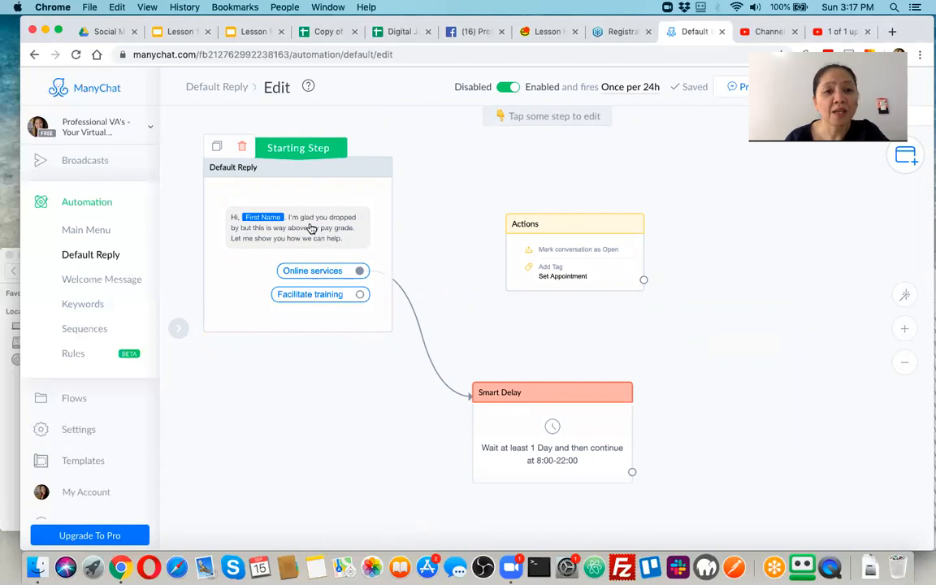
{"action": "left_click", "coordinate": [311, 228]}
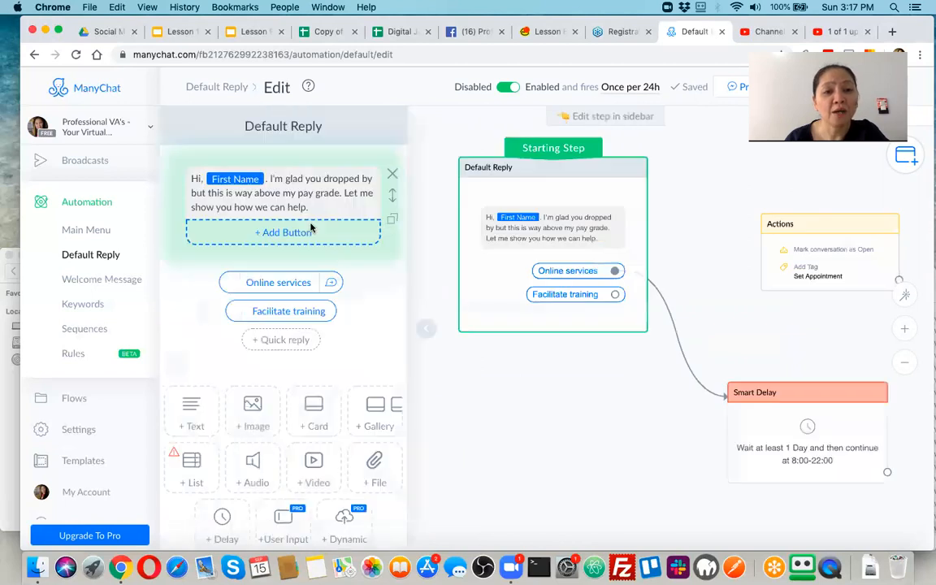
{"action": "left_click", "coordinate": [265, 178]}
Replace the greeting with 'Hi, ' and insert a fresh First Name variable using {{.
{"action": "left_click", "coordinate": [264, 178]}
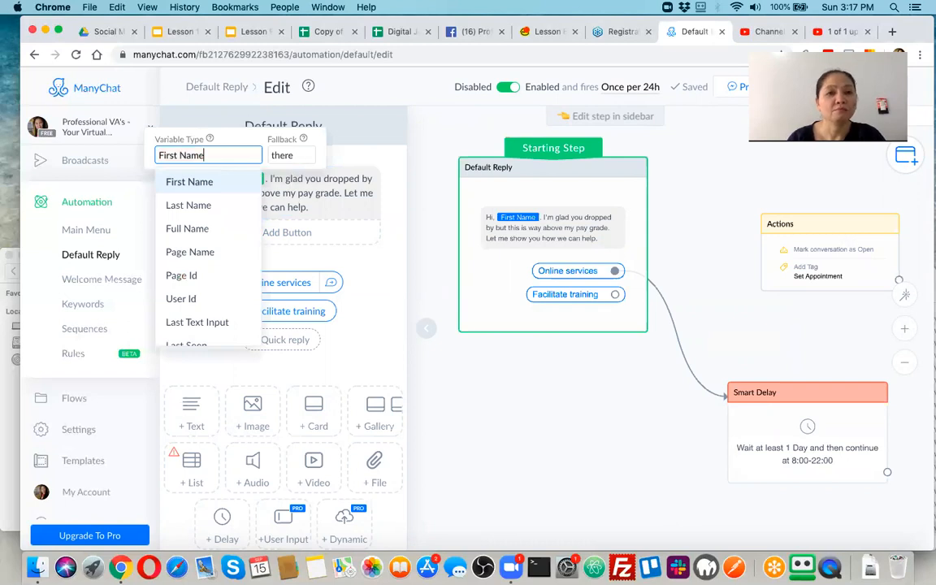
{"action": "left_click", "coordinate": [299, 191]}
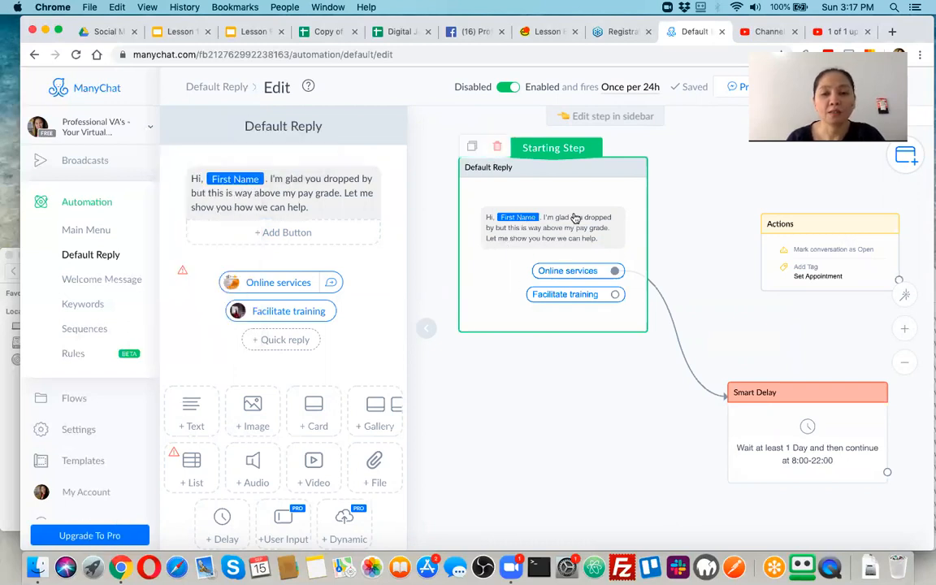
{"action": "left_click", "coordinate": [300, 187]}
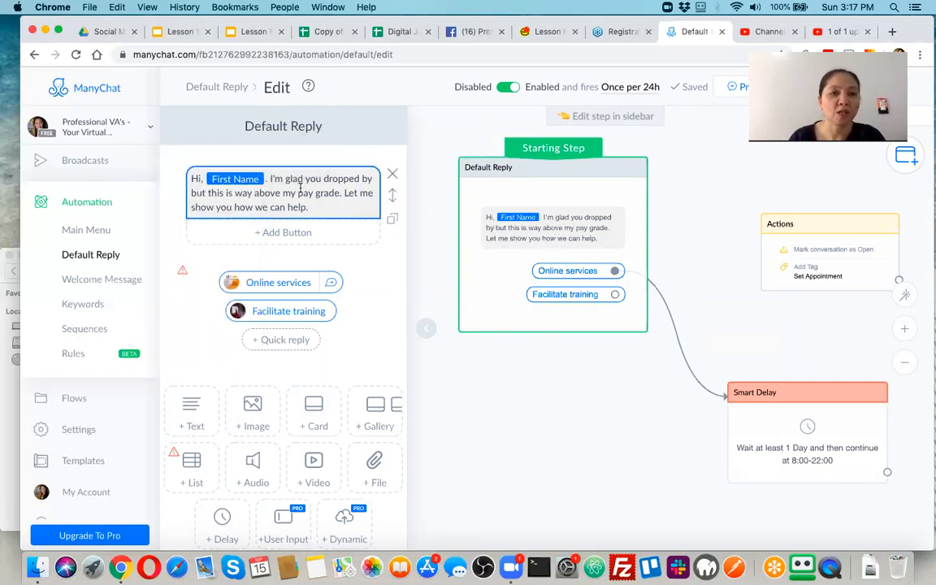
{"action": "left_click", "coordinate": [300, 188]}
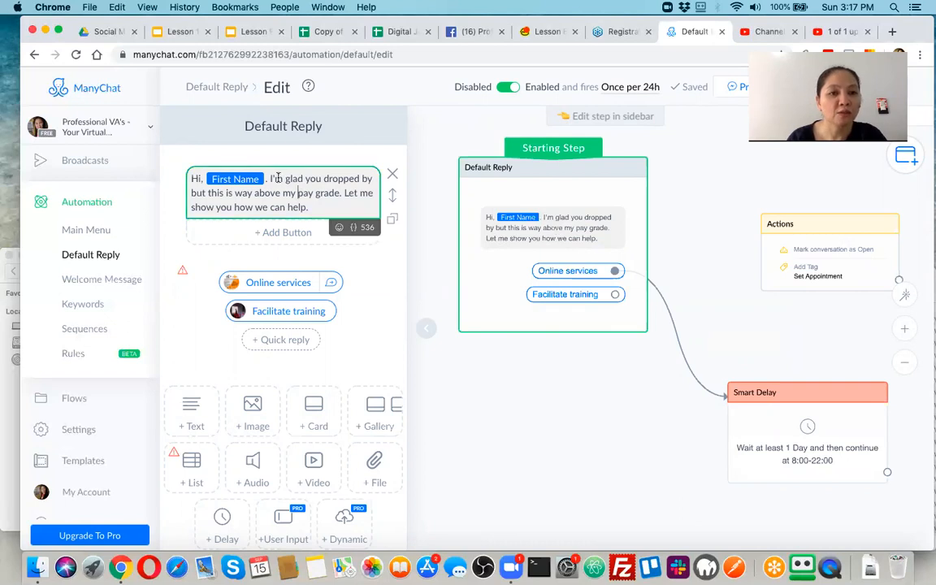
{"action": "left_click", "coordinate": [261, 183]}
{"action": "left_click", "coordinate": [279, 168]}
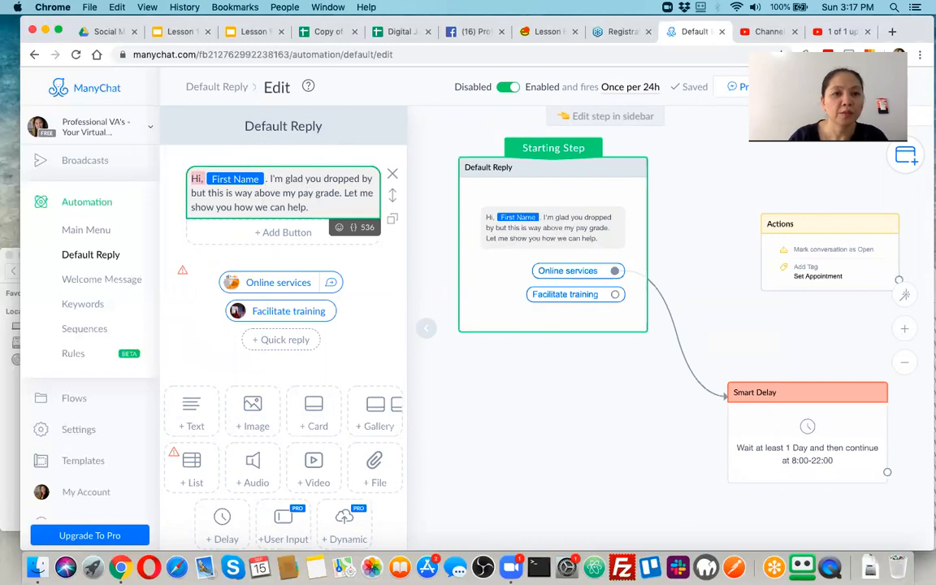
{"action": "key", "text": "BackSpace"}
{"action": "key", "text": "BackSpace"}
{"action": "key", "text": "BackSpace"}
{"action": "key", "text": "BackSpace"}
{"action": "key", "text": "BackSpace"}
{"action": "type", "text": "Hi, "}
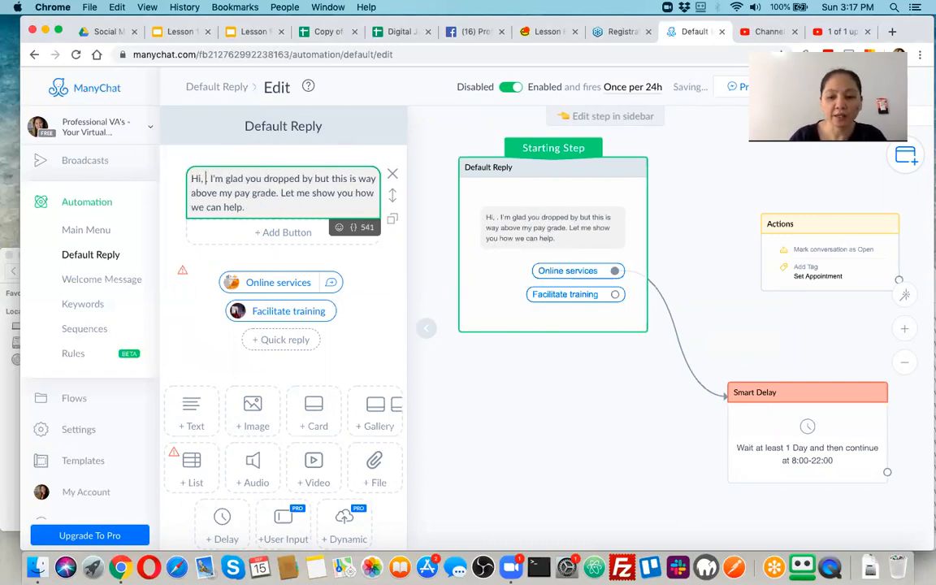
{"action": "type", "text": "<<"}
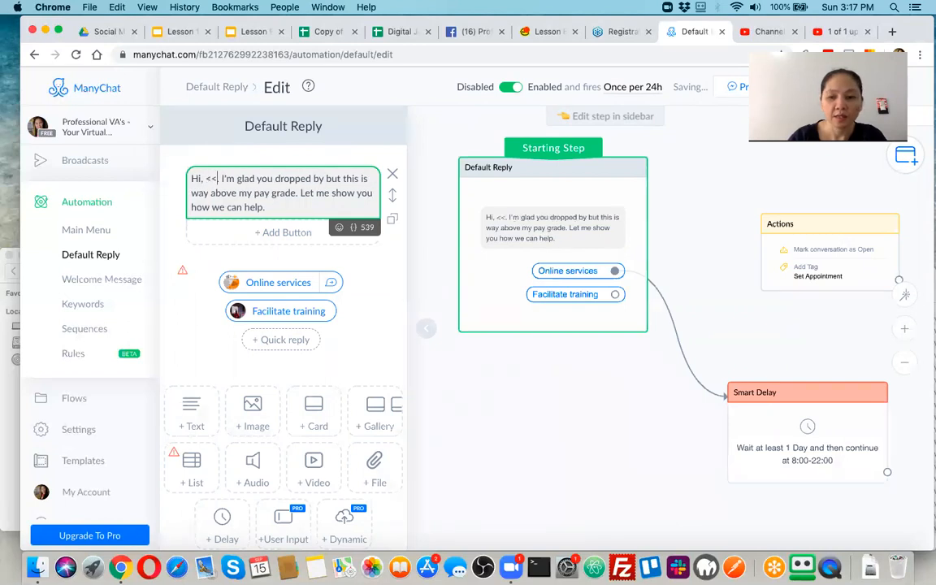
{"action": "key", "text": "BackSpace"}
{"action": "key", "text": "BackSpace"}
{"action": "type", "text": "{{"}
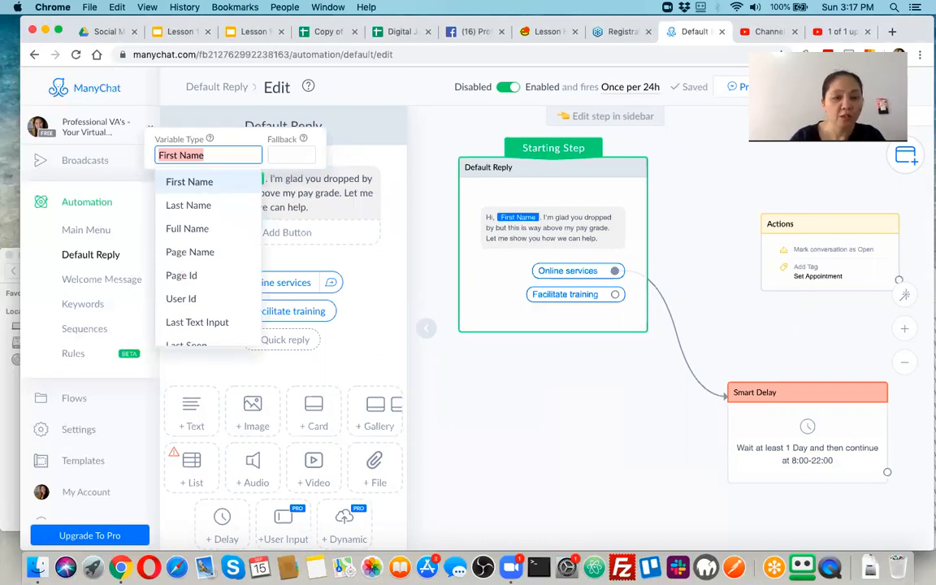
Leave the First Name fallback blank and close the variable popup.
{"action": "left_click", "coordinate": [292, 154]}
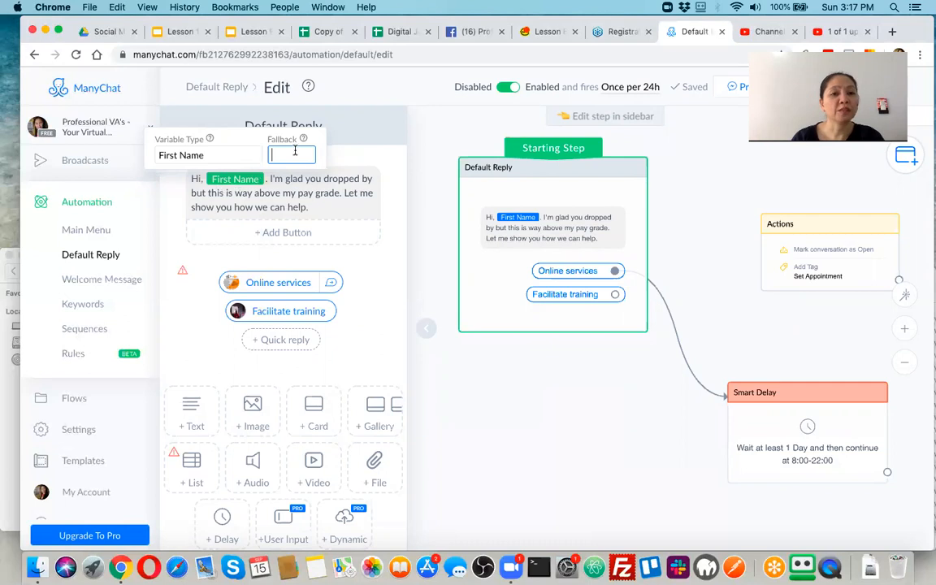
{"action": "mouse_move", "coordinate": [303, 139]}
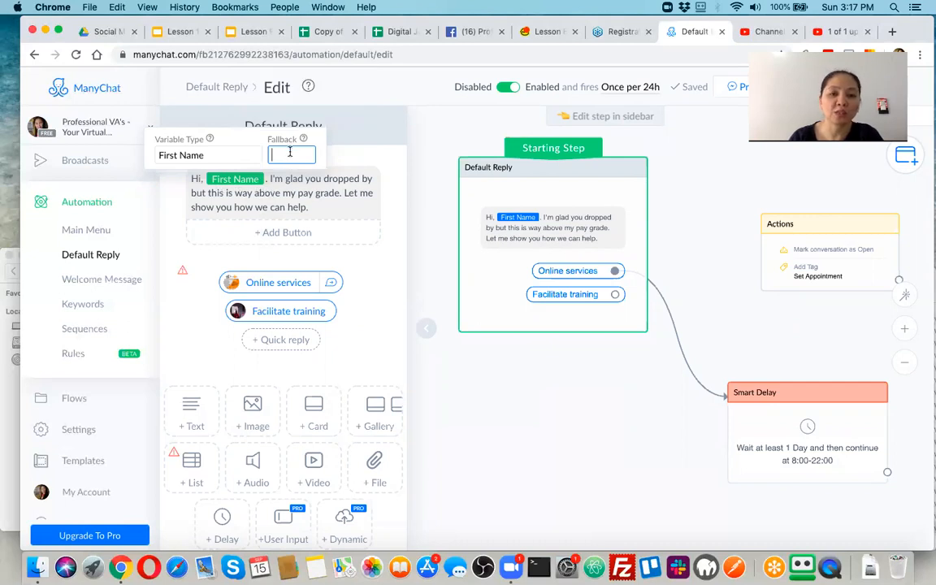
{"action": "left_click", "coordinate": [288, 183]}
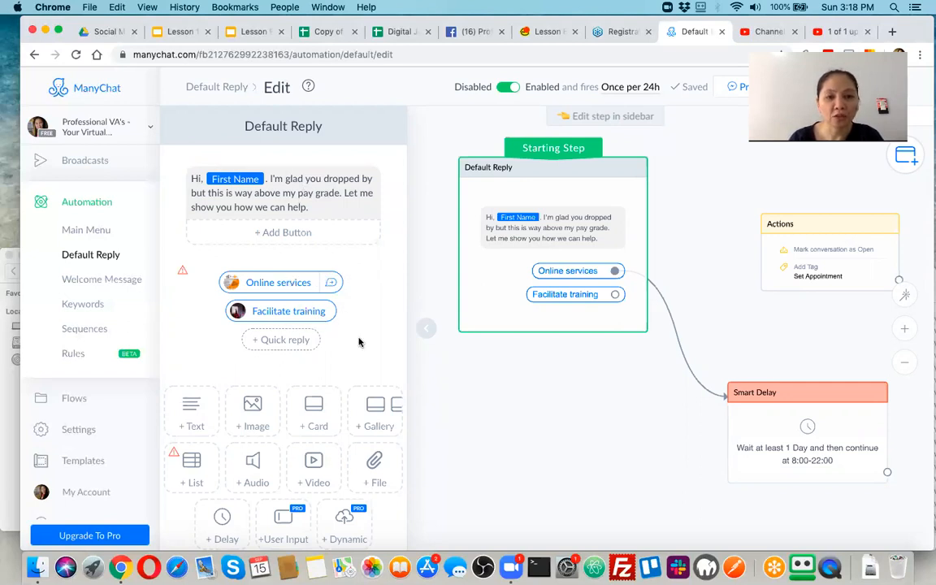
Move the Default Reply and Actions cards closer together on the canvas.
{"action": "scroll", "coordinate": [321, 333], "scroll_direction": "down", "scroll_amount": 1}
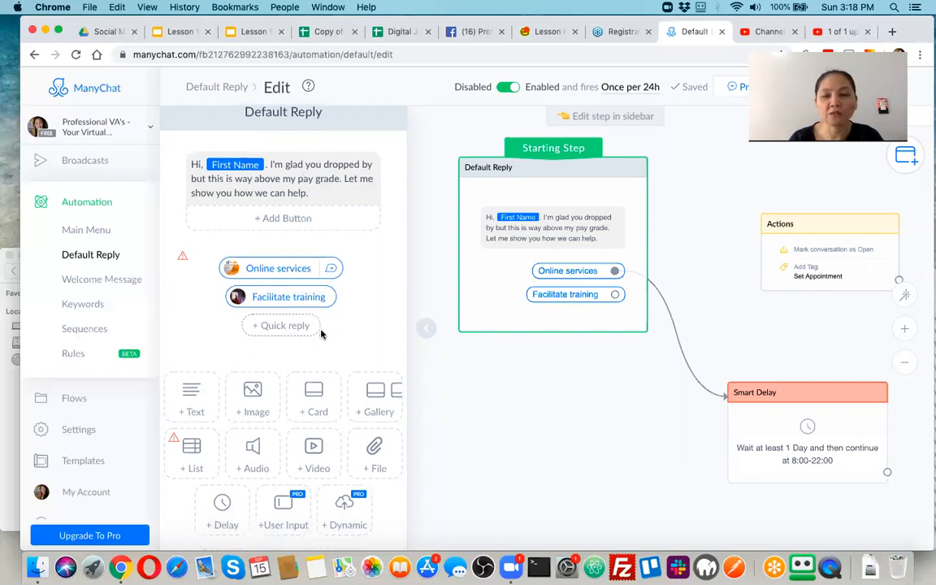
{"action": "left_click_drag", "start_coordinate": [590, 207], "coordinate": [541, 202]}
{"action": "left_click_drag", "start_coordinate": [819, 242], "coordinate": [714, 198]}
Move the Smart Delay card beside Default Reply, then review the 'Online services' and 'Facilitate training' quick replies.
{"action": "left_click_drag", "start_coordinate": [808, 386], "coordinate": [720, 302]}
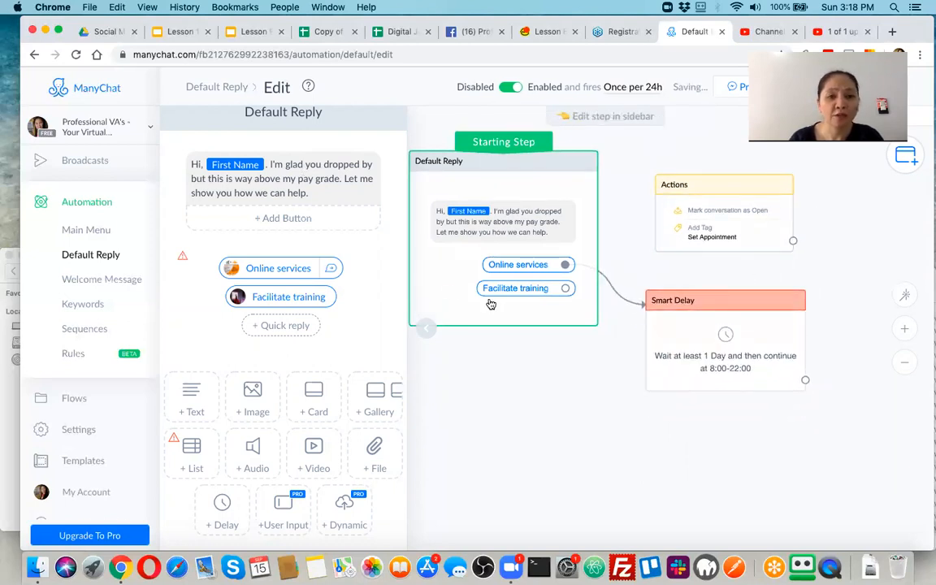
{"action": "left_click", "coordinate": [286, 270]}
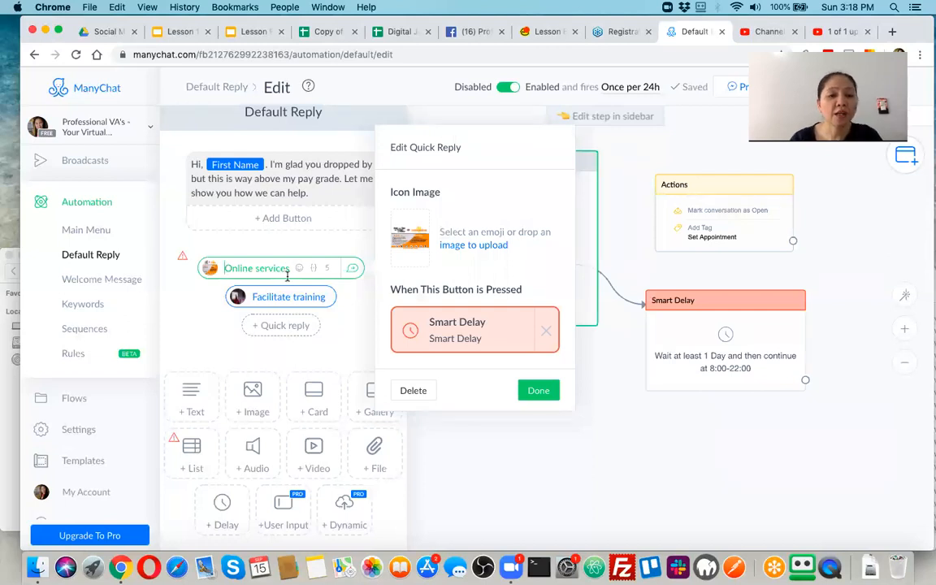
{"action": "left_click", "coordinate": [280, 298]}
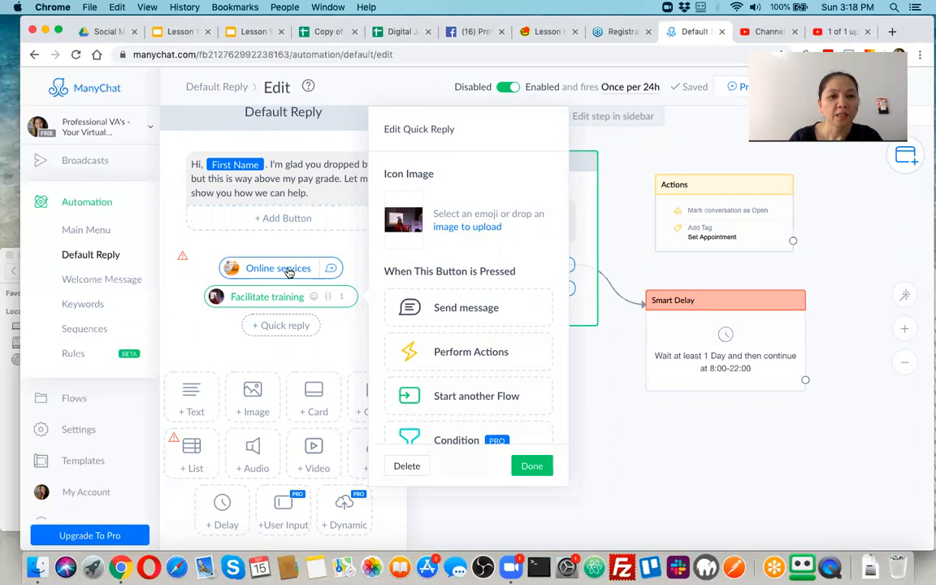
{"action": "left_click", "coordinate": [288, 270]}
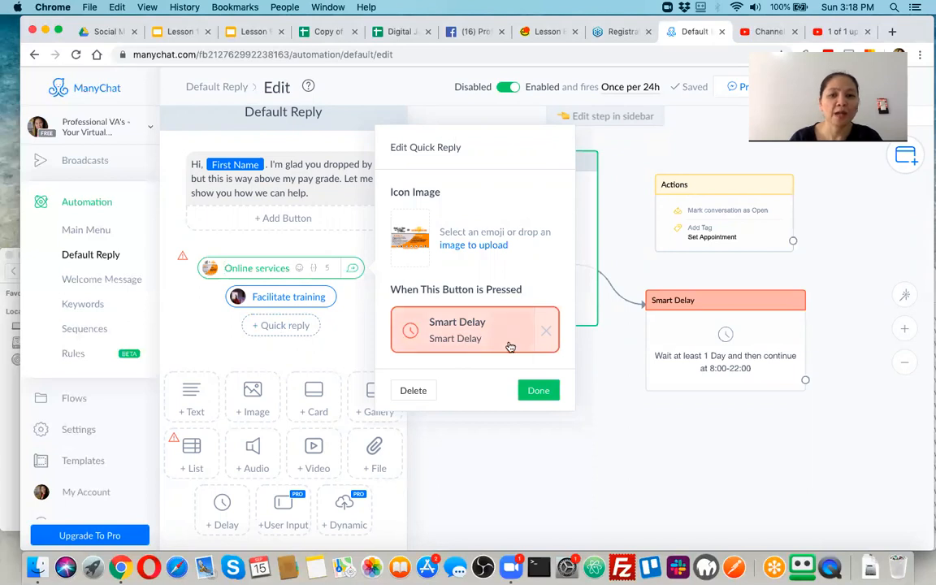
{"action": "left_click", "coordinate": [226, 354]}
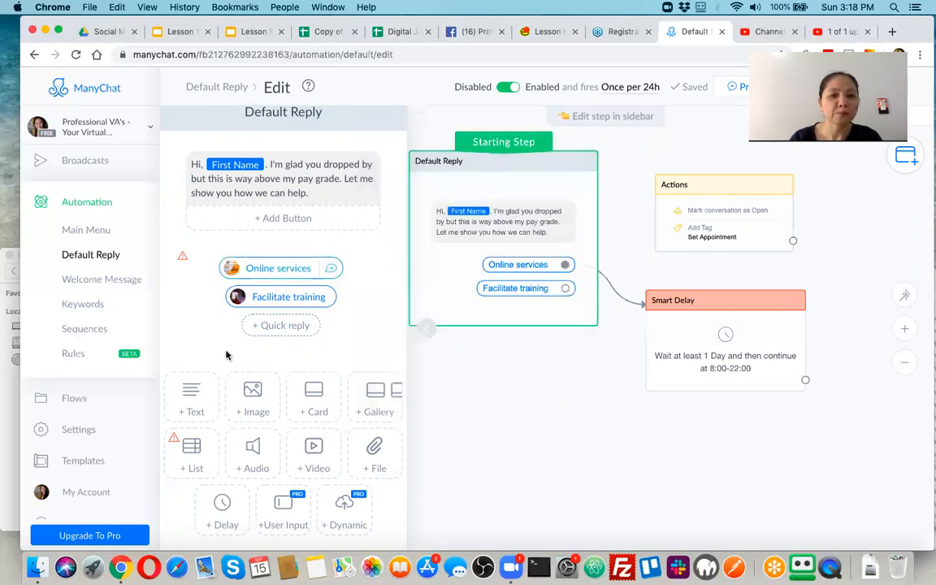
{"action": "scroll", "coordinate": [226, 356], "scroll_direction": "down", "scroll_amount": 2}
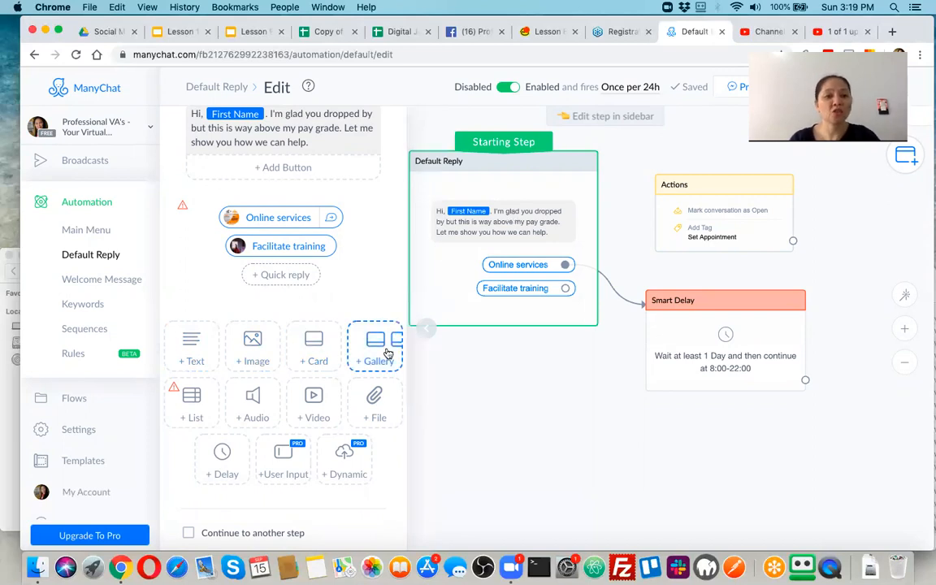
{"action": "mouse_move", "coordinate": [190, 410]}
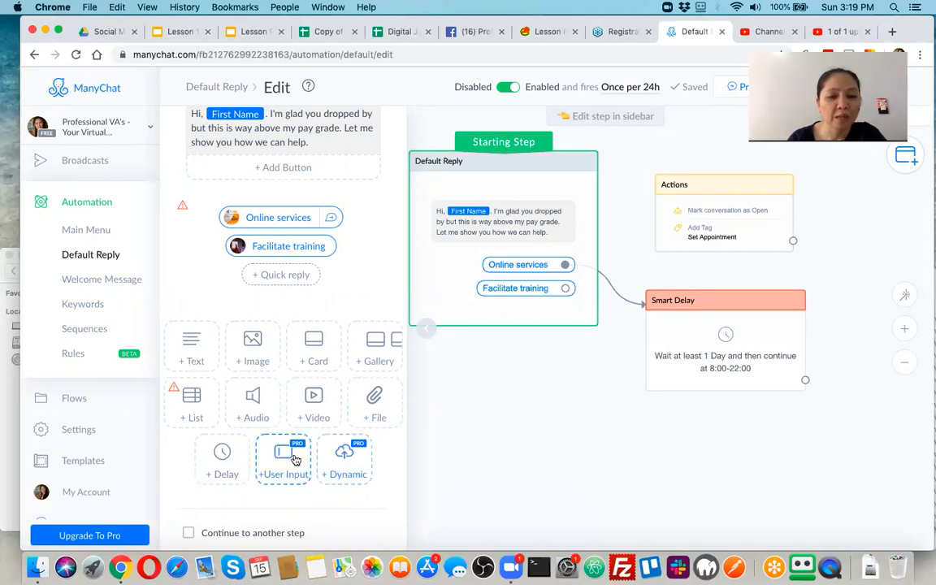
{"action": "scroll", "coordinate": [318, 423], "scroll_direction": "up", "scroll_amount": 1}
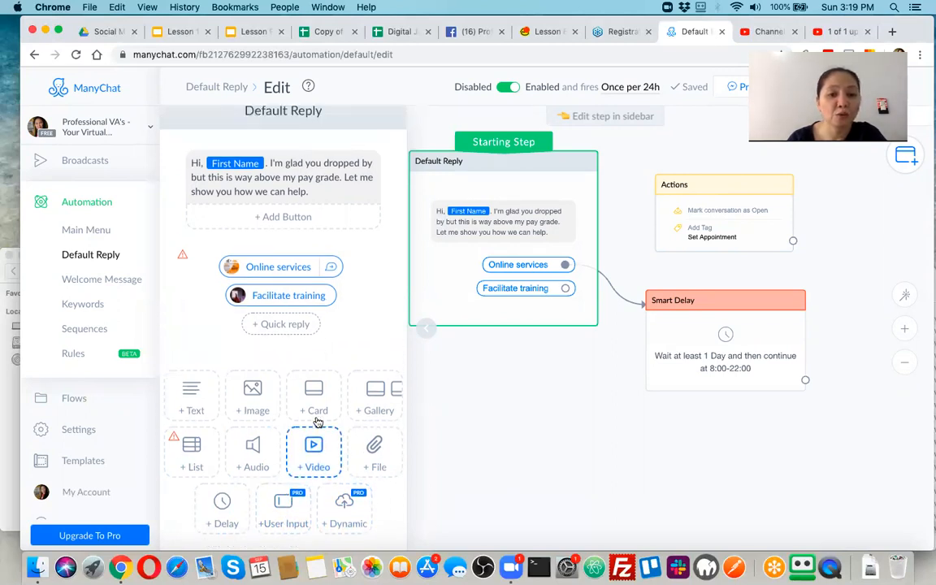
{"action": "scroll", "coordinate": [250, 495], "scroll_direction": "down", "scroll_amount": 1}
{"action": "scroll", "coordinate": [240, 438], "scroll_direction": "up", "scroll_amount": 1}
{"action": "scroll", "coordinate": [244, 423], "scroll_direction": "down", "scroll_amount": 1}
{"action": "scroll", "coordinate": [225, 451], "scroll_direction": "up", "scroll_amount": 1}
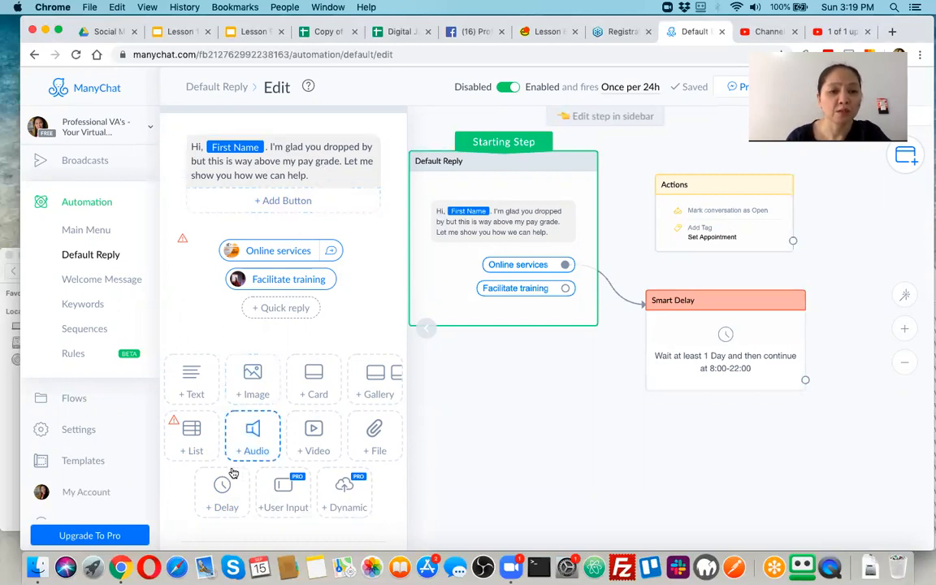
{"action": "left_click_drag", "start_coordinate": [222, 491], "coordinate": [260, 152]}
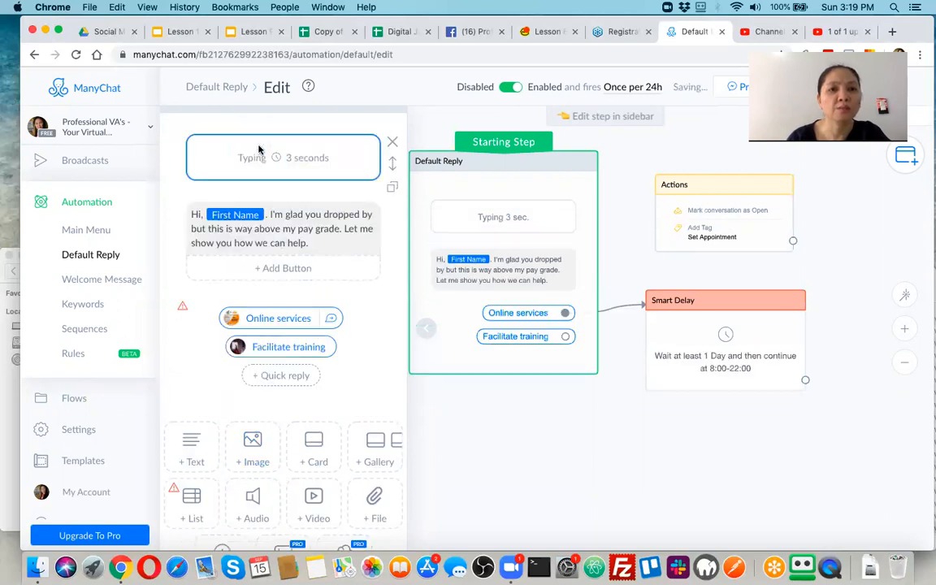
Shorten the Default Reply typing delay from 3 to 2 seconds, then reopen the 'Online services' quick reply.
{"action": "left_click", "coordinate": [303, 162]}
{"action": "double_click", "coordinate": [418, 164]}
{"action": "type", "text": "2"}
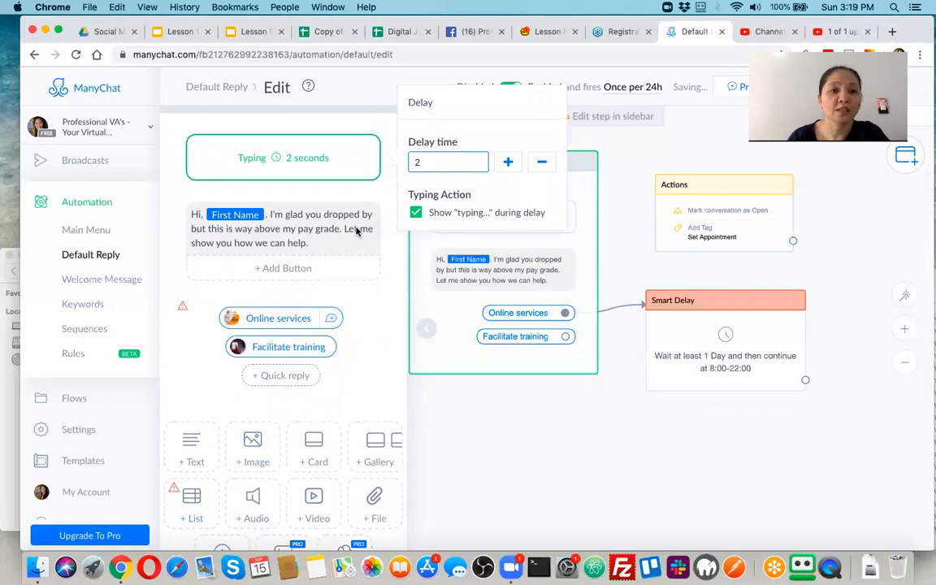
{"action": "left_click", "coordinate": [329, 230]}
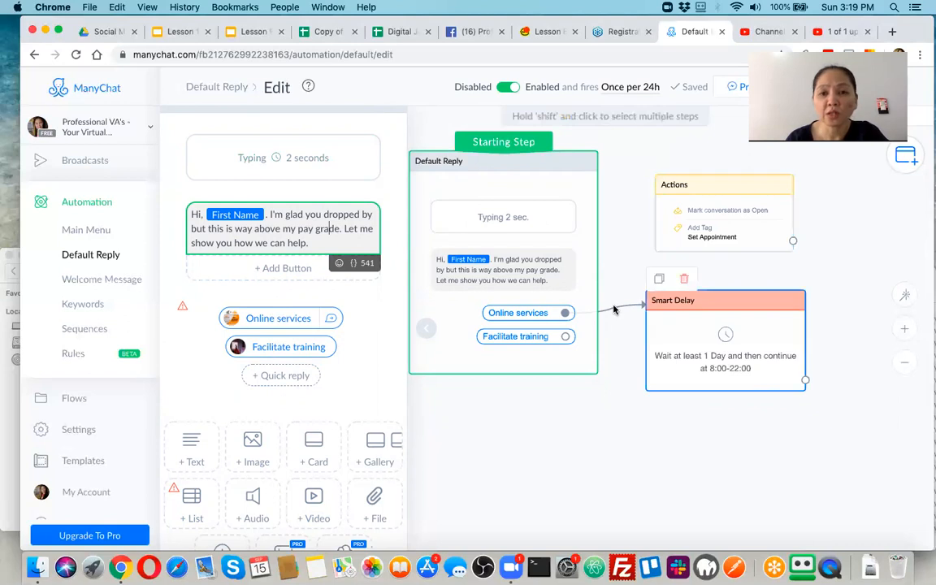
{"action": "left_click", "coordinate": [270, 320]}
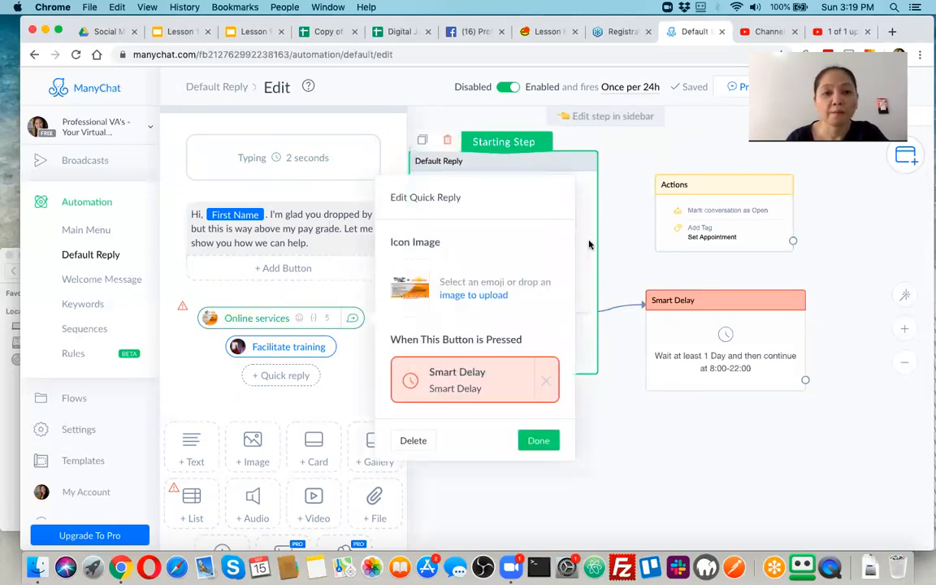
Inspect the Smart Delay step's settings and its list of possible next steps.
{"action": "left_click", "coordinate": [685, 355]}
{"action": "mouse_move", "coordinate": [667, 382]}
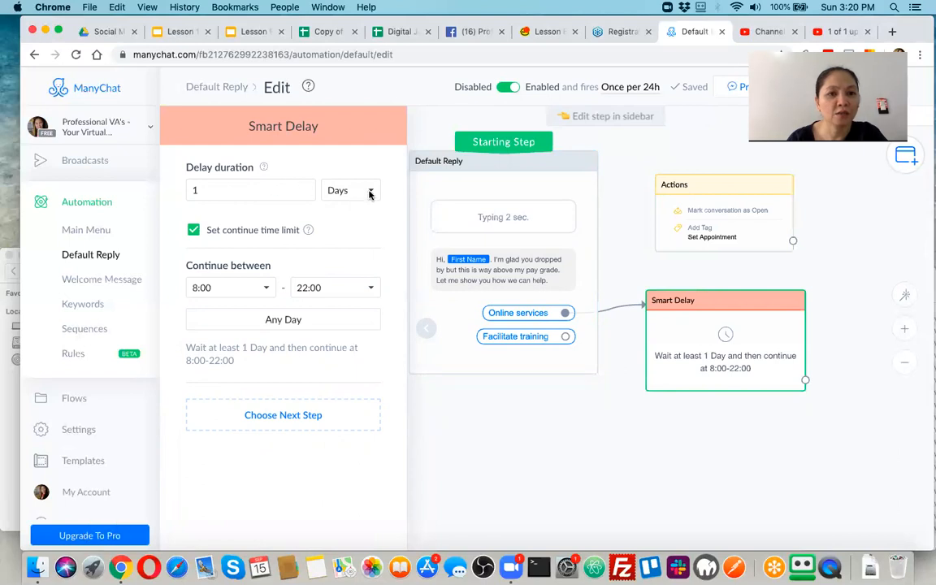
{"action": "left_click", "coordinate": [284, 426]}
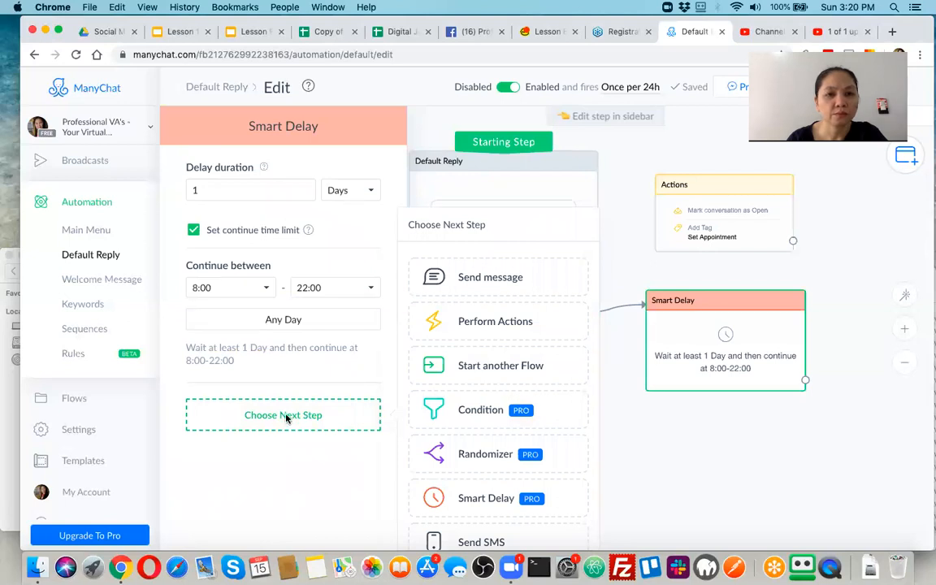
{"action": "left_click", "coordinate": [339, 146]}
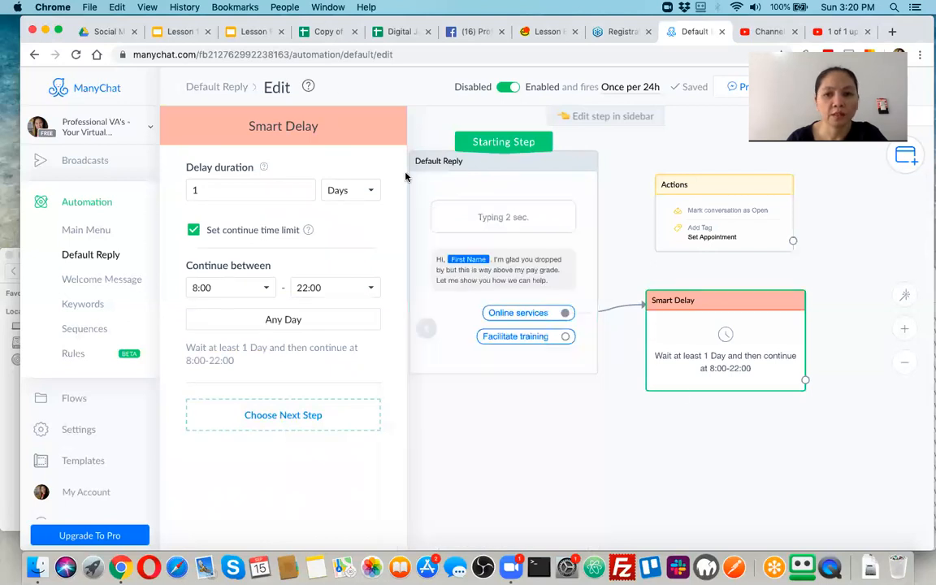
Delete the Smart Delay step, confirm the deletion, and reselect the Default Reply card.
{"action": "left_click", "coordinate": [648, 468]}
{"action": "left_click", "coordinate": [674, 337]}
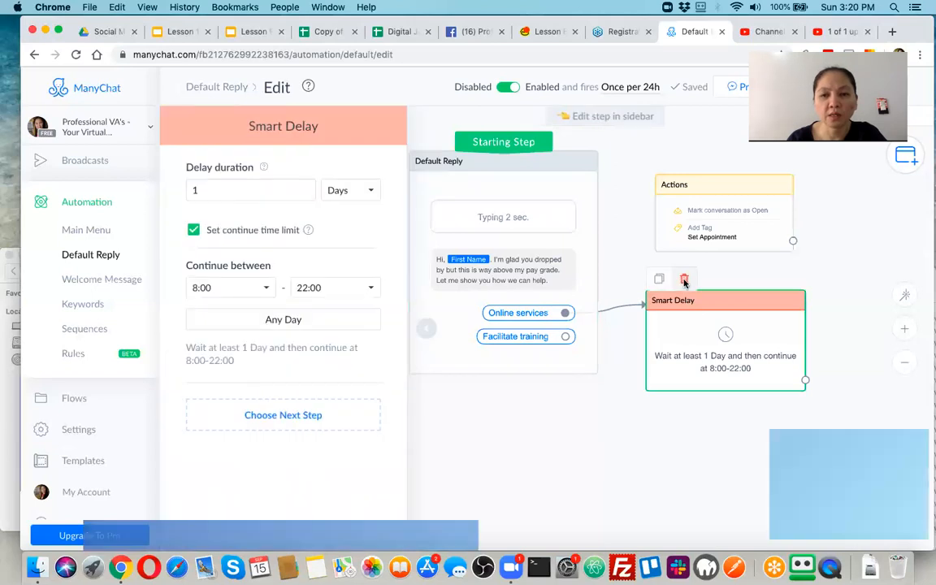
{"action": "left_click", "coordinate": [684, 281]}
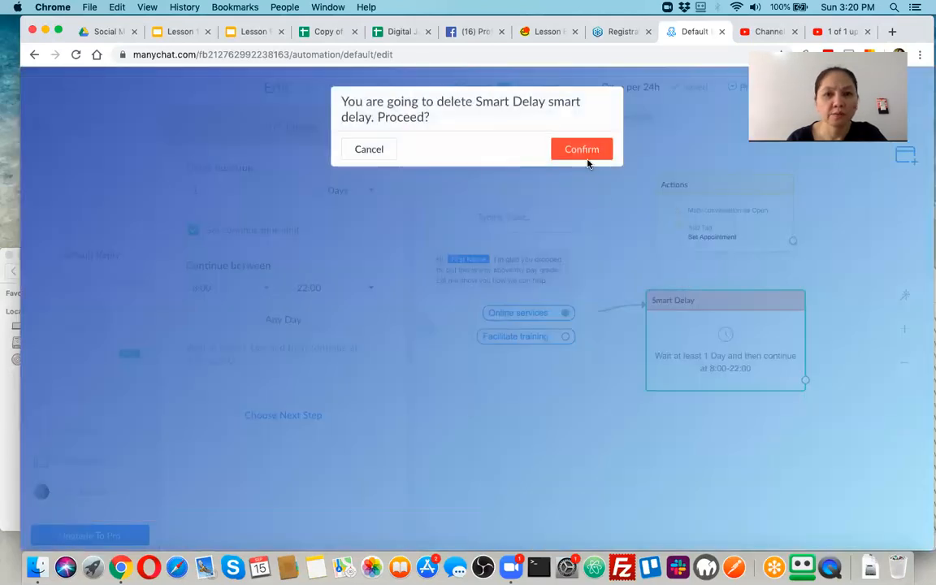
{"action": "left_click", "coordinate": [578, 154]}
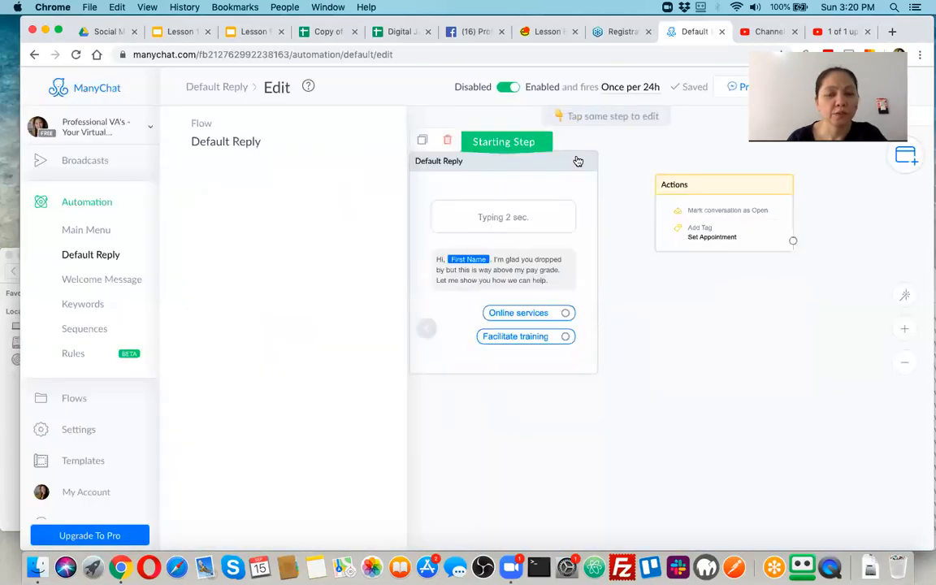
{"action": "left_click", "coordinate": [520, 276]}
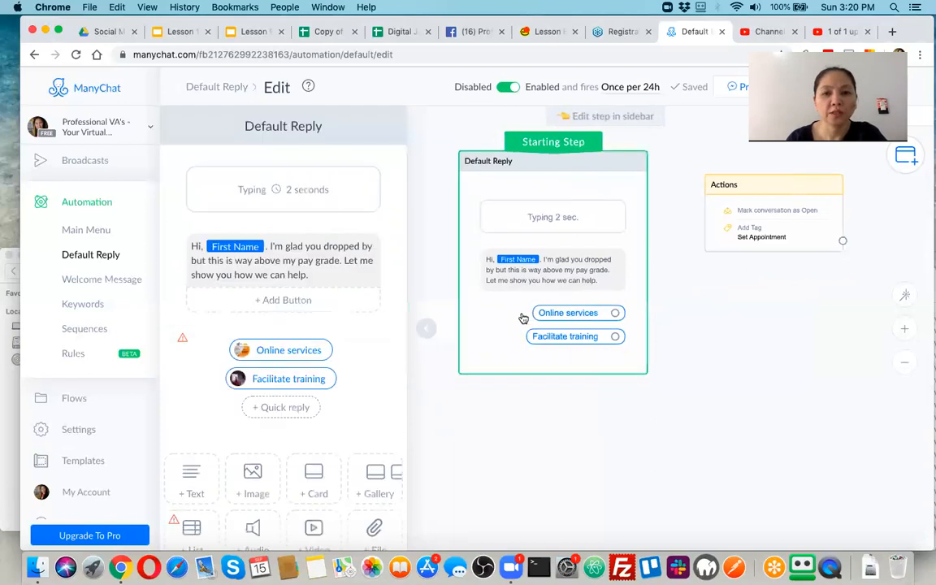
Browse the 'Online services' quick reply's 'When This Button is Pressed' options, then switch to the Lesson 9 deck.
{"action": "left_click", "coordinate": [570, 312]}
{"action": "scroll", "coordinate": [464, 477], "scroll_direction": "down", "scroll_amount": 5}
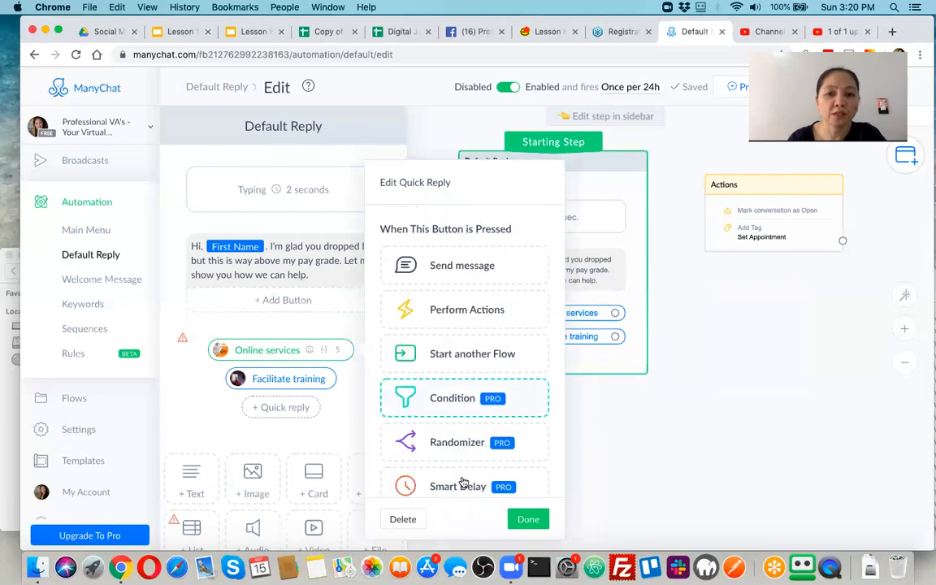
{"action": "scroll", "coordinate": [447, 351], "scroll_direction": "up", "scroll_amount": 5}
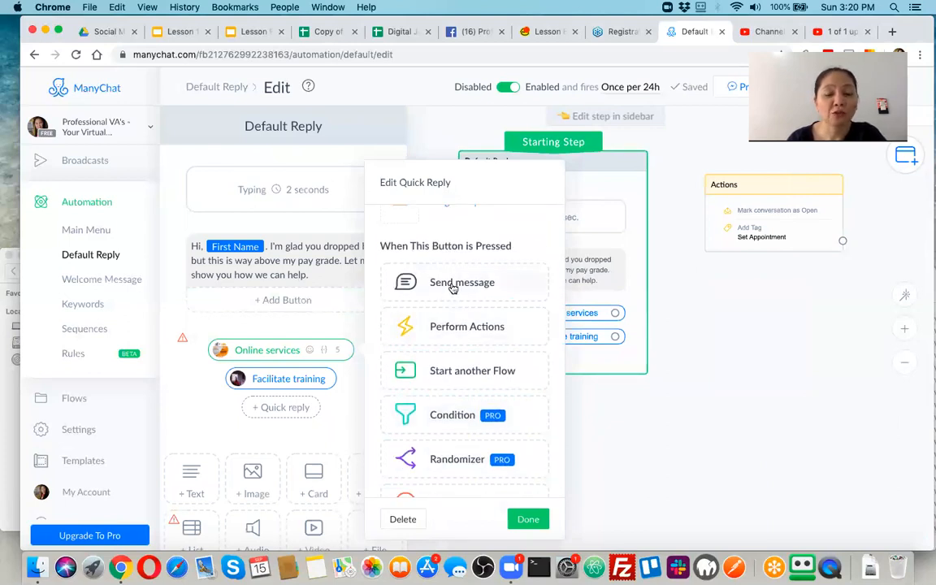
{"action": "scroll", "coordinate": [455, 292], "scroll_direction": "up", "scroll_amount": 2}
{"action": "scroll", "coordinate": [464, 304], "scroll_direction": "down", "scroll_amount": 1}
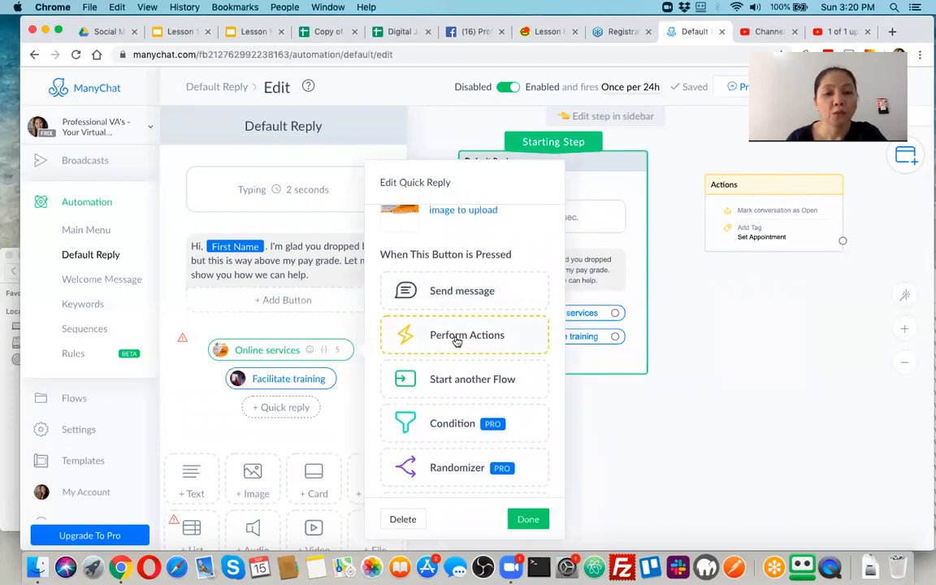
{"action": "scroll", "coordinate": [457, 358], "scroll_direction": "down", "scroll_amount": 3}
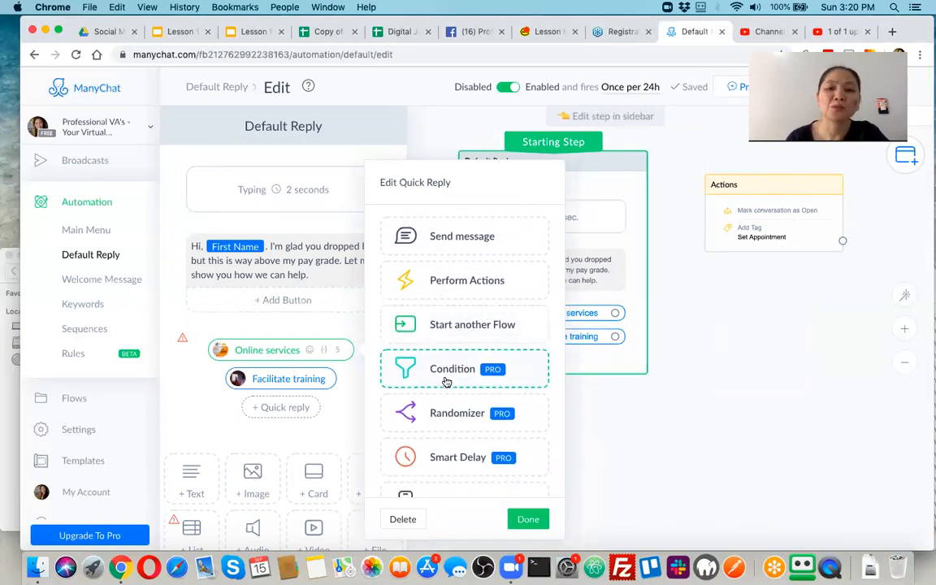
{"action": "scroll", "coordinate": [446, 381], "scroll_direction": "down", "scroll_amount": 2}
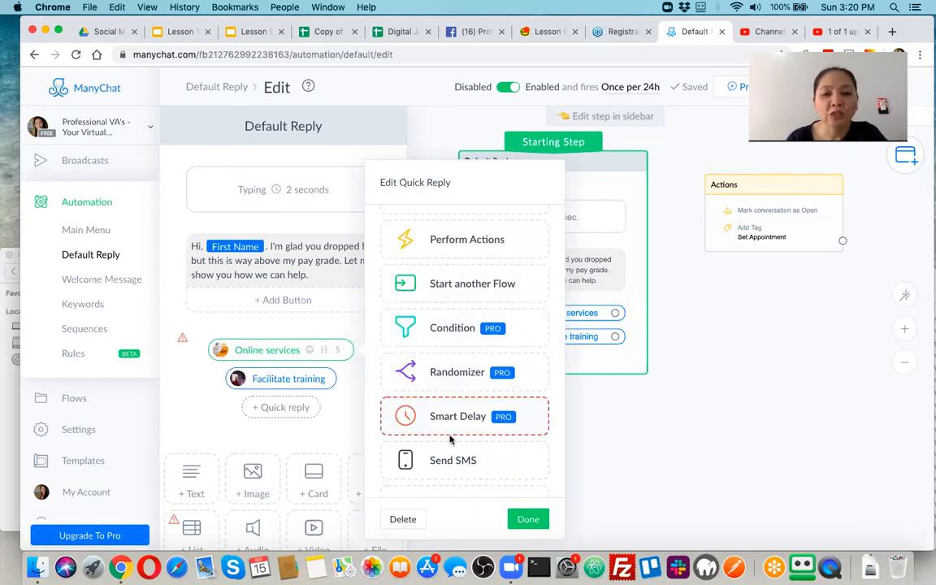
{"action": "scroll", "coordinate": [449, 437], "scroll_direction": "down", "scroll_amount": 3}
{"action": "scroll", "coordinate": [467, 398], "scroll_direction": "down", "scroll_amount": 1}
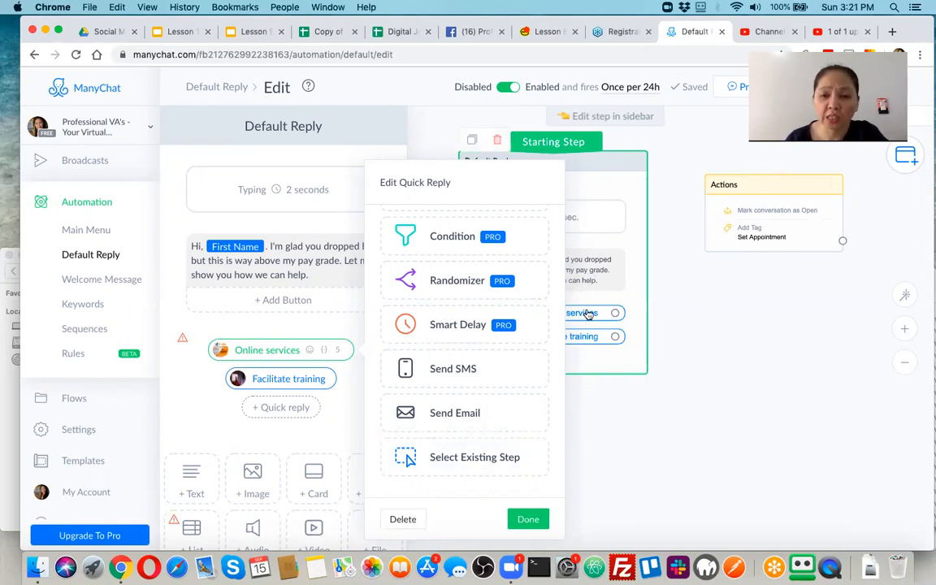
{"action": "left_click", "coordinate": [249, 35]}
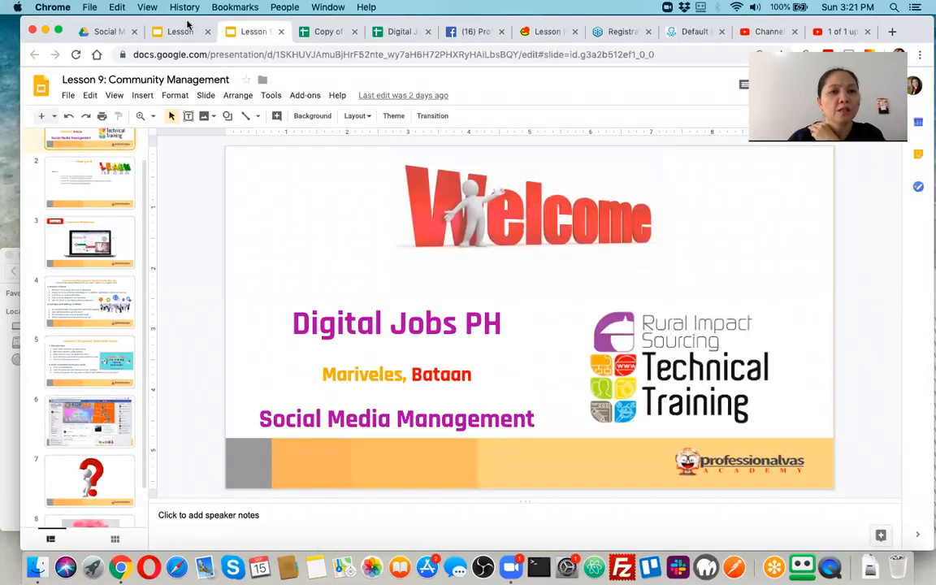
Switch to the Lesson 10: Scheduling & Digital Marketing Campaign deck and scroll its slide thumbnails.
{"action": "left_click", "coordinate": [182, 33]}
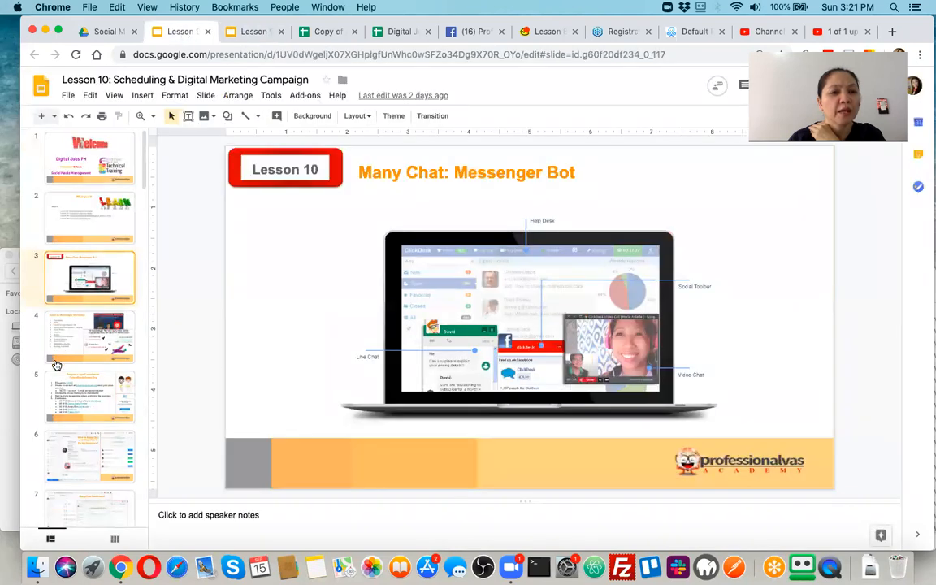
{"action": "scroll", "coordinate": [90, 362], "scroll_direction": "down", "scroll_amount": 10}
{"action": "scroll", "coordinate": [89, 362], "scroll_direction": "down", "scroll_amount": 15}
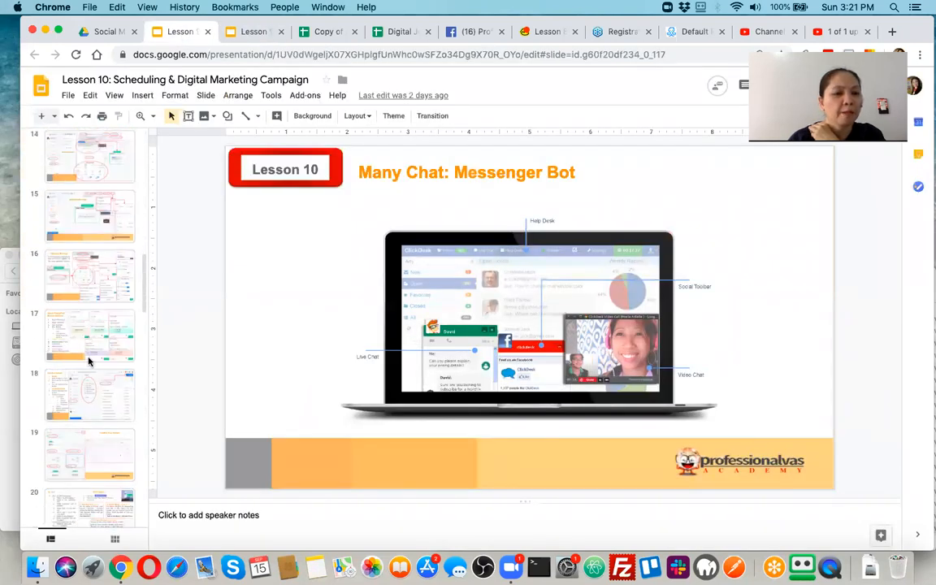
{"action": "scroll", "coordinate": [90, 362], "scroll_direction": "up", "scroll_amount": 2}
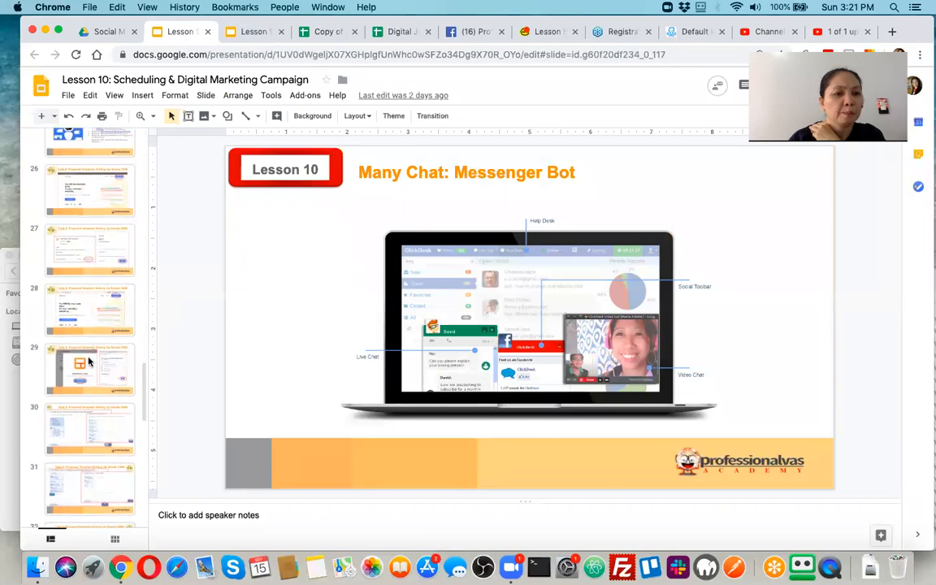
{"action": "scroll", "coordinate": [89, 361], "scroll_direction": "up", "scroll_amount": 4}
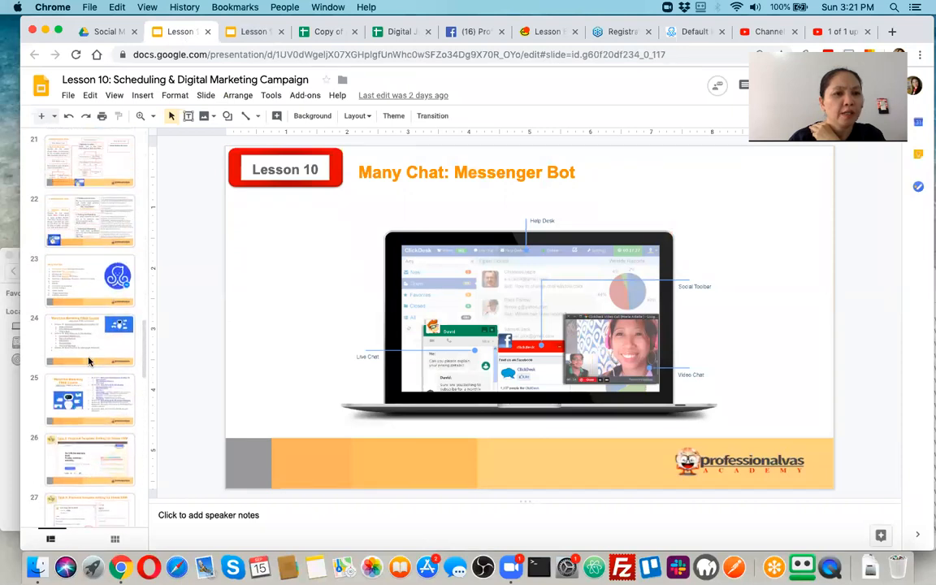
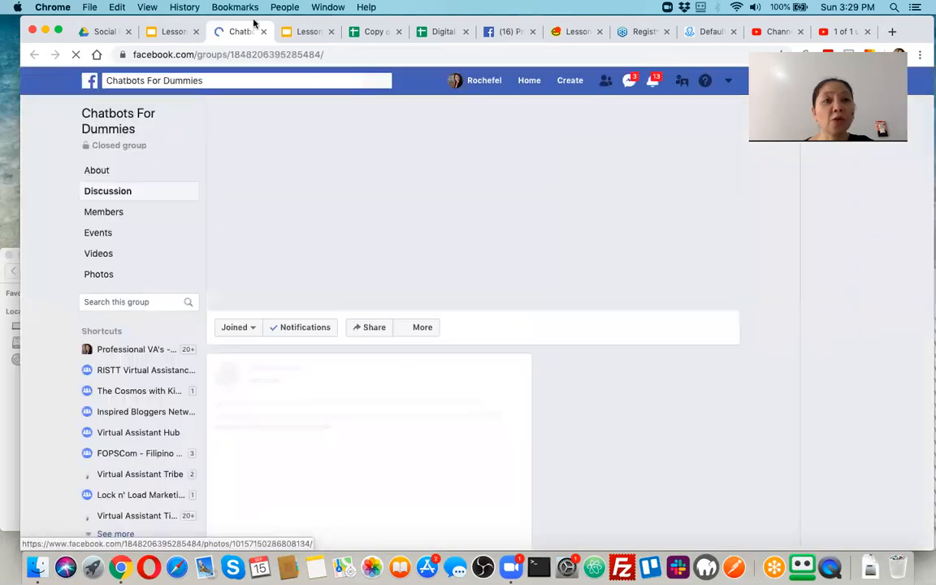
Add 'FB Group' after Chatbof in the Dummies tip on the Lesson 10 tips slide.
{"action": "left_click", "coordinate": [156, 31]}
{"action": "left_click", "coordinate": [295, 269]}
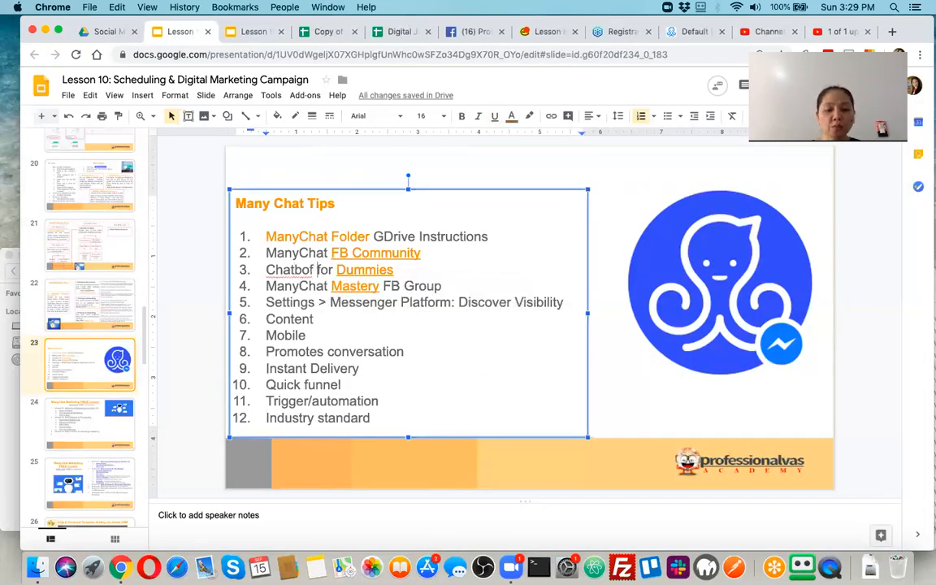
{"action": "left_click", "coordinate": [312, 273]}
{"action": "type", "text": "FB Group"}
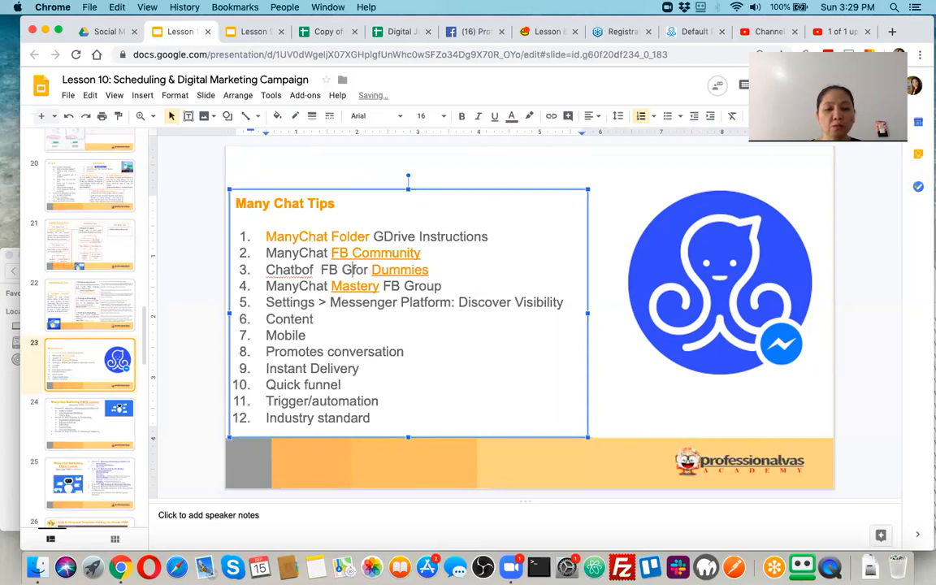
{"action": "key", "text": "Down"}
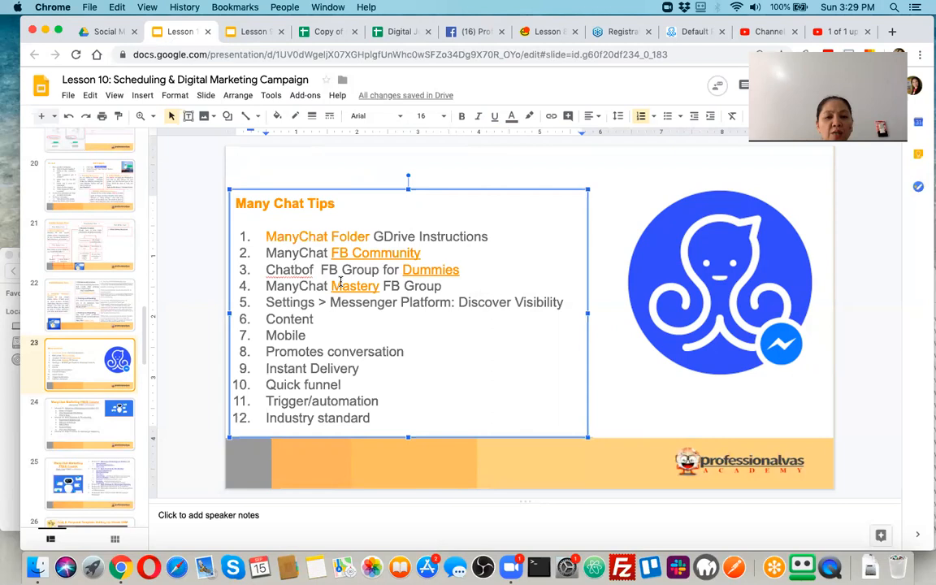
Indent the Dummies and Mastery group lines under ManyChat FB Community, then open slide 24's FREE link.
{"action": "left_click", "coordinate": [266, 270]}
{"action": "key", "text": "Tab"}
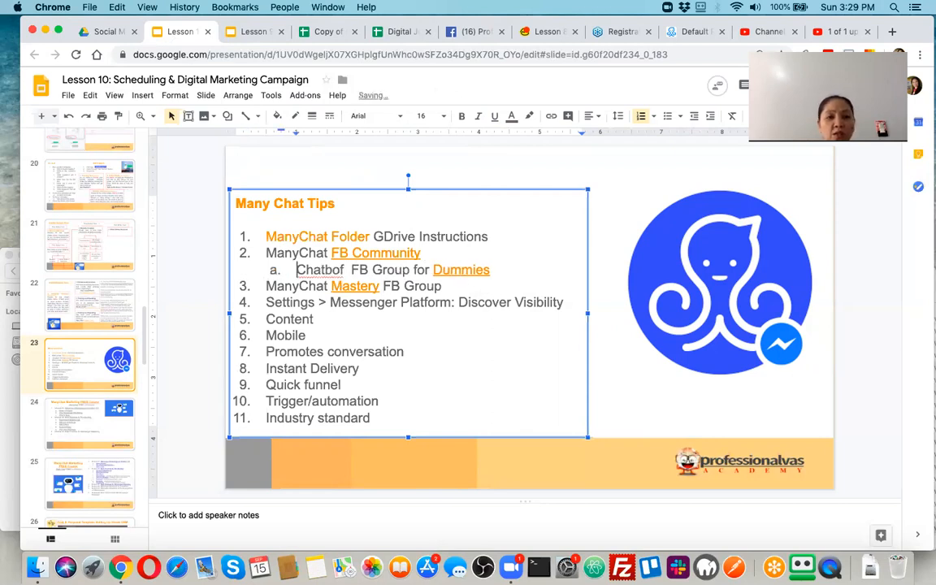
{"action": "left_click", "coordinate": [266, 286]}
{"action": "key", "text": "Tab"}
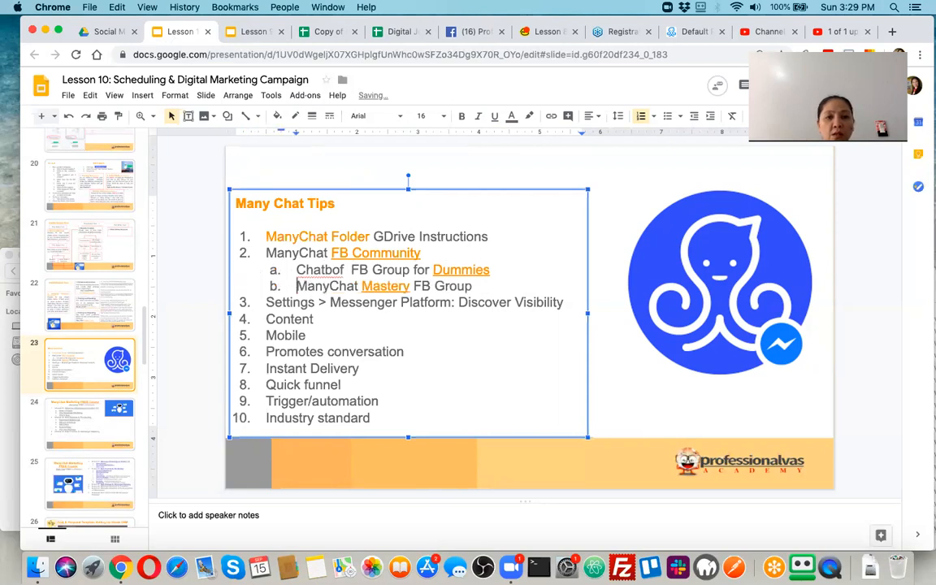
{"action": "key", "text": "Down"}
{"action": "key", "text": "Down"}
{"action": "key", "text": "Down"}
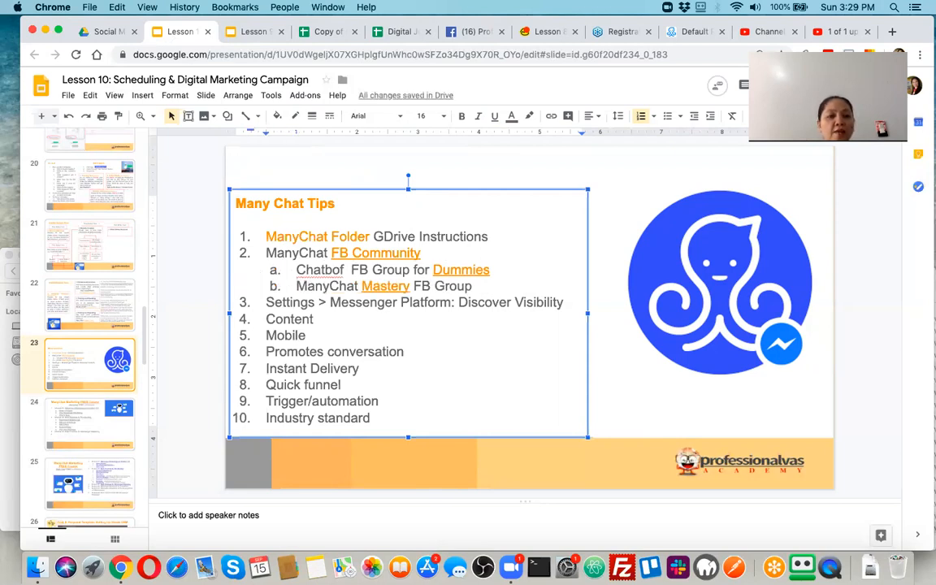
{"action": "left_click", "coordinate": [98, 439]}
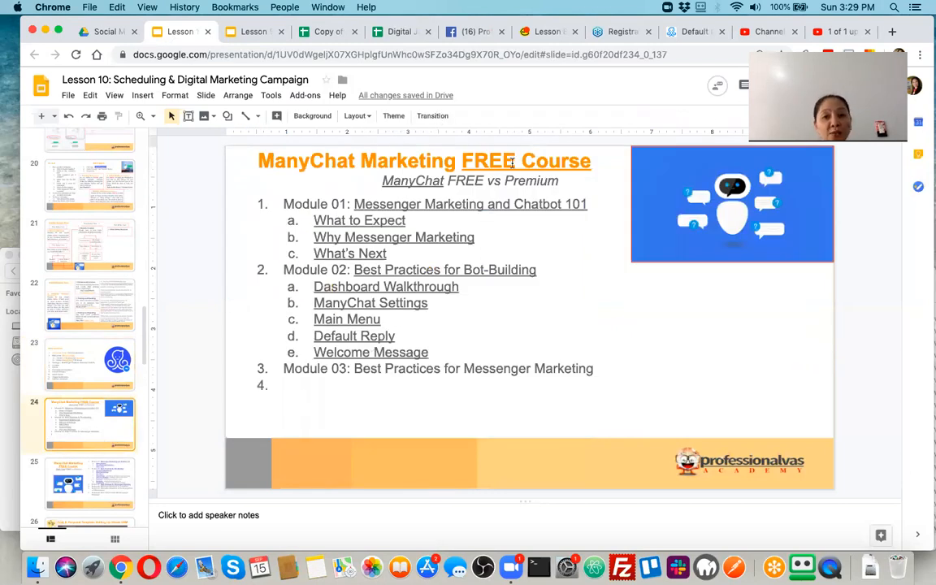
{"action": "left_click", "coordinate": [512, 162]}
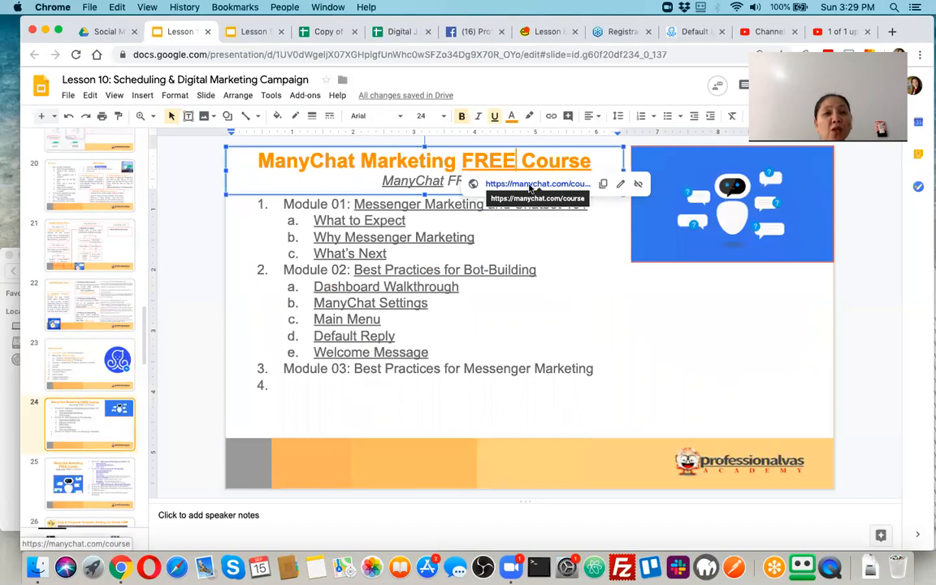
Follow the manychat.com/course link and choose Start the Free Course for Messenger Marketing & Chatbot Mastery.
{"action": "left_click", "coordinate": [529, 187]}
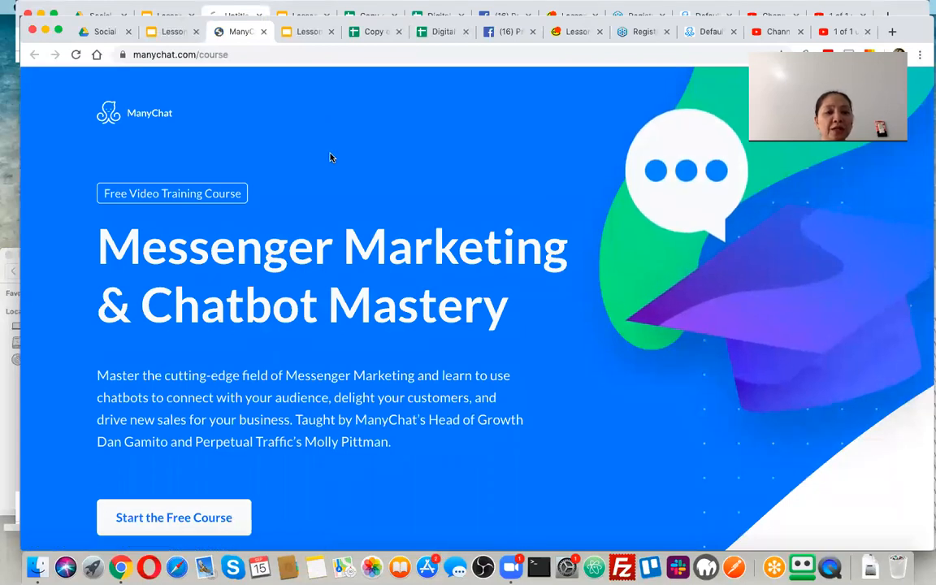
{"action": "scroll", "coordinate": [409, 262], "scroll_direction": "down", "scroll_amount": 5}
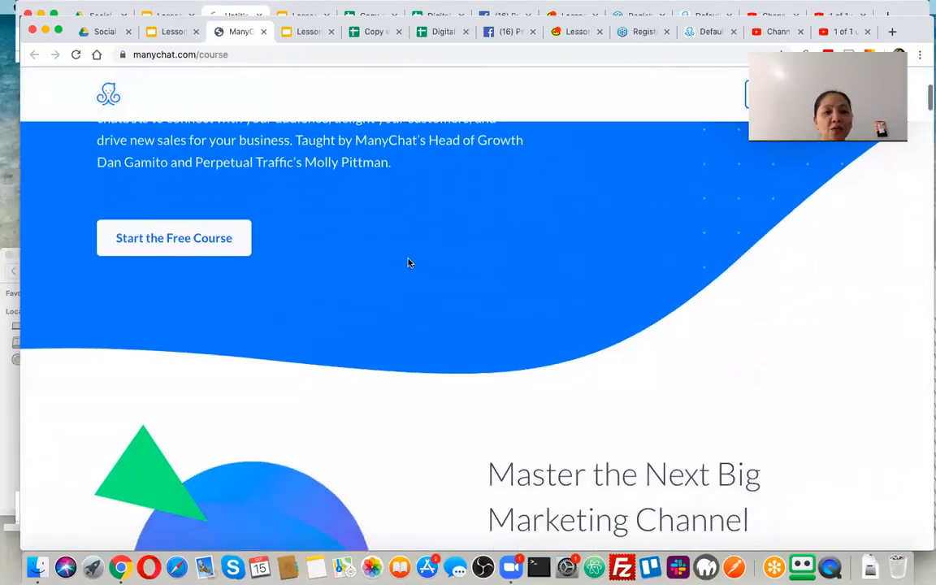
{"action": "scroll", "coordinate": [409, 263], "scroll_direction": "down", "scroll_amount": 3}
{"action": "scroll", "coordinate": [325, 276], "scroll_direction": "up", "scroll_amount": 8}
{"action": "scroll", "coordinate": [235, 287], "scroll_direction": "down", "scroll_amount": 3}
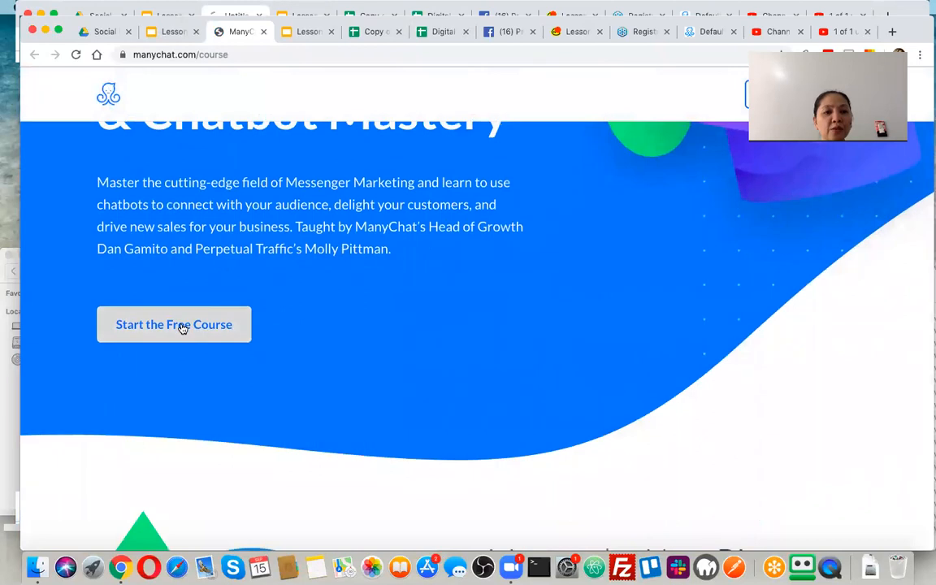
{"action": "left_click", "coordinate": [182, 325]}
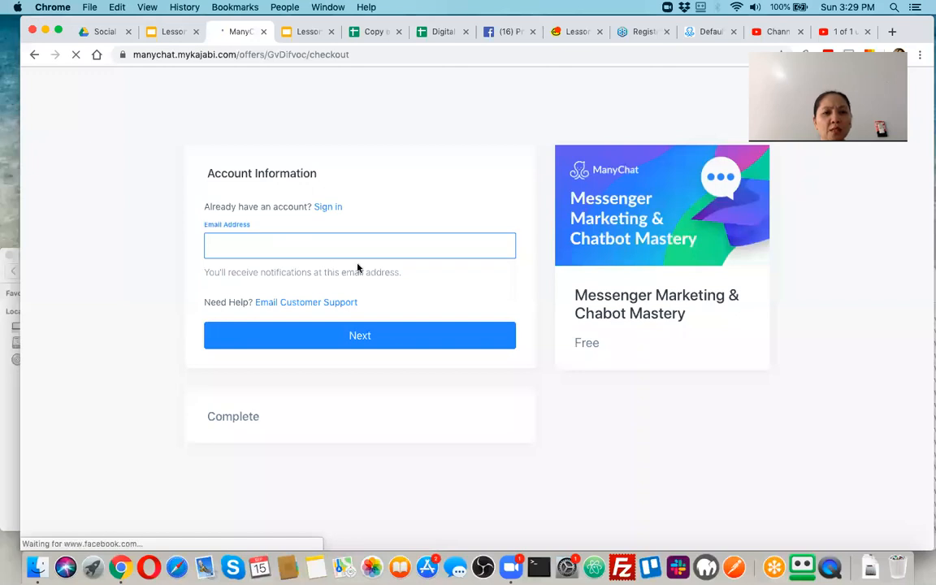
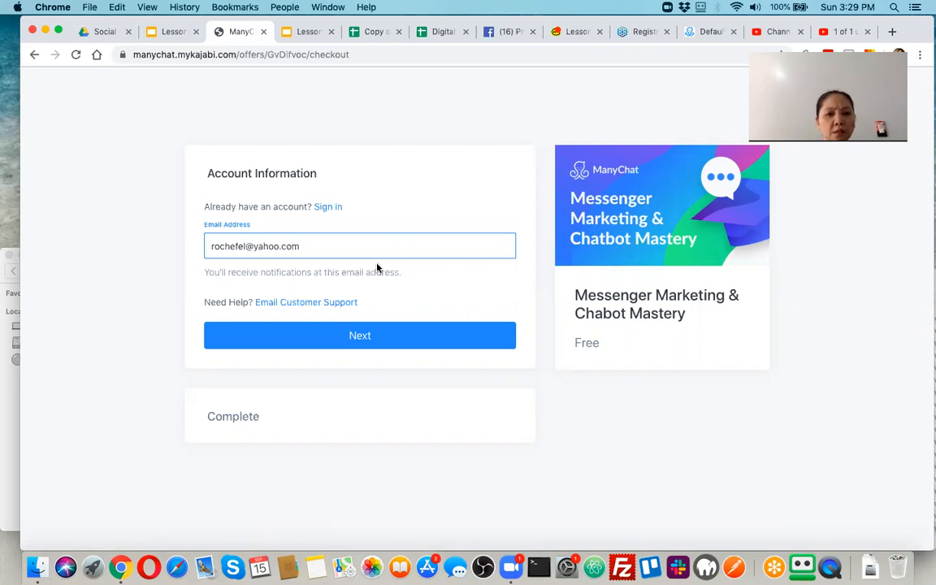
Enter the sign-up e-mail address, fixing its mistyped domain, and submit it.
{"action": "left_click", "coordinate": [278, 252]}
{"action": "key", "text": "BackSpace"}
{"action": "key", "text": "BackSpace"}
{"action": "key", "text": "BackSpace"}
{"action": "key", "text": "BackSpace"}
{"action": "key", "text": "BackSpace"}
{"action": "type", "text": "hotmail"}
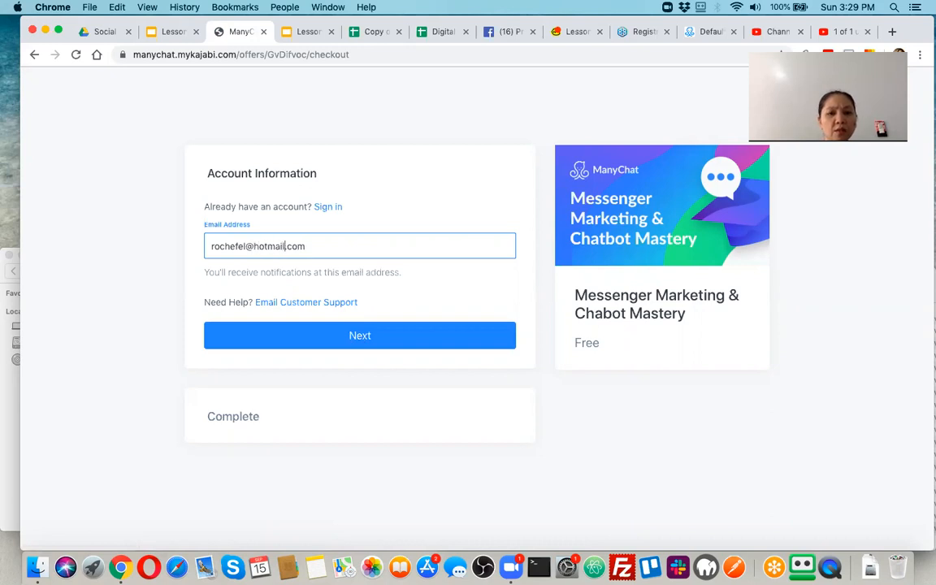
{"action": "key", "text": "super+a"}
{"action": "left_click", "coordinate": [355, 342]}
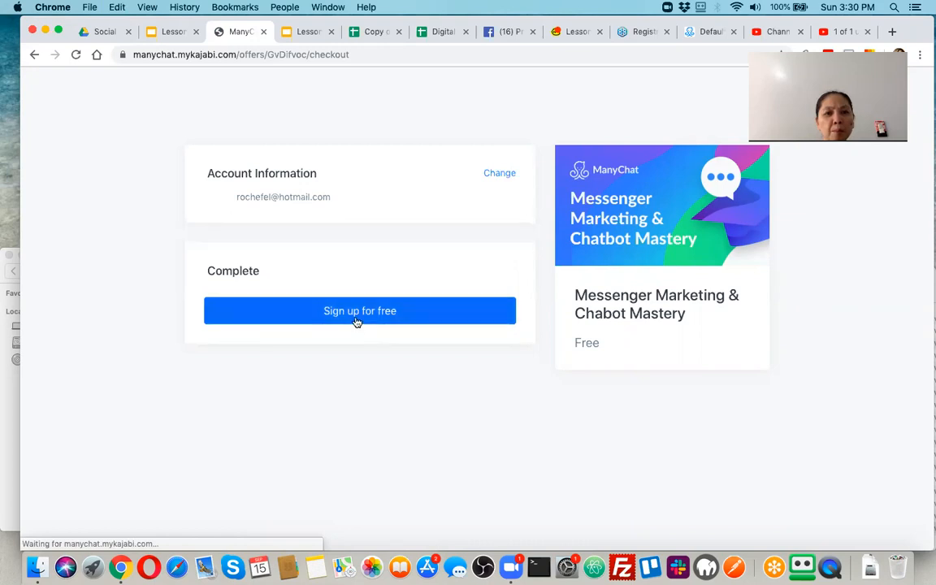
Sign up for free with name and password and create the course account.
{"action": "left_click", "coordinate": [357, 317]}
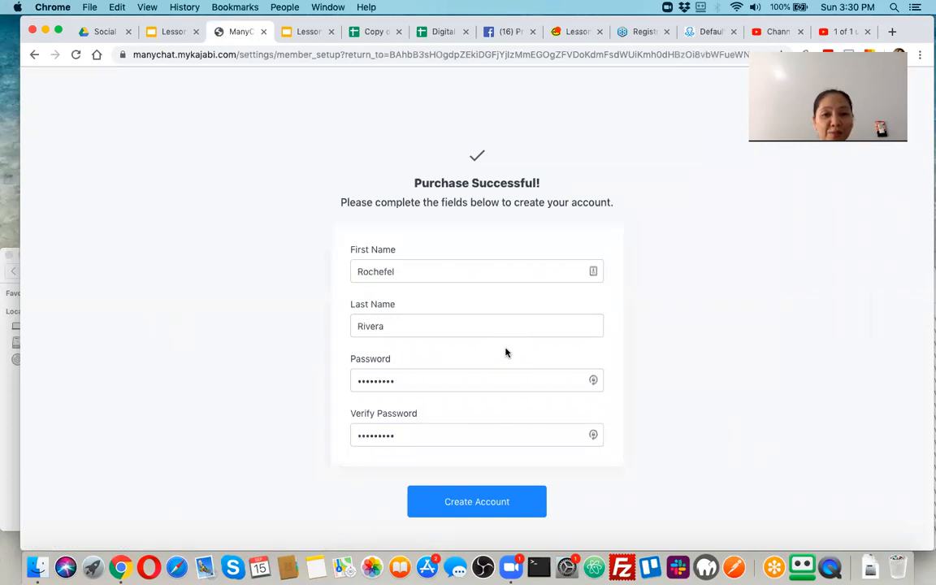
{"action": "scroll", "coordinate": [506, 399], "scroll_direction": "down", "scroll_amount": 2}
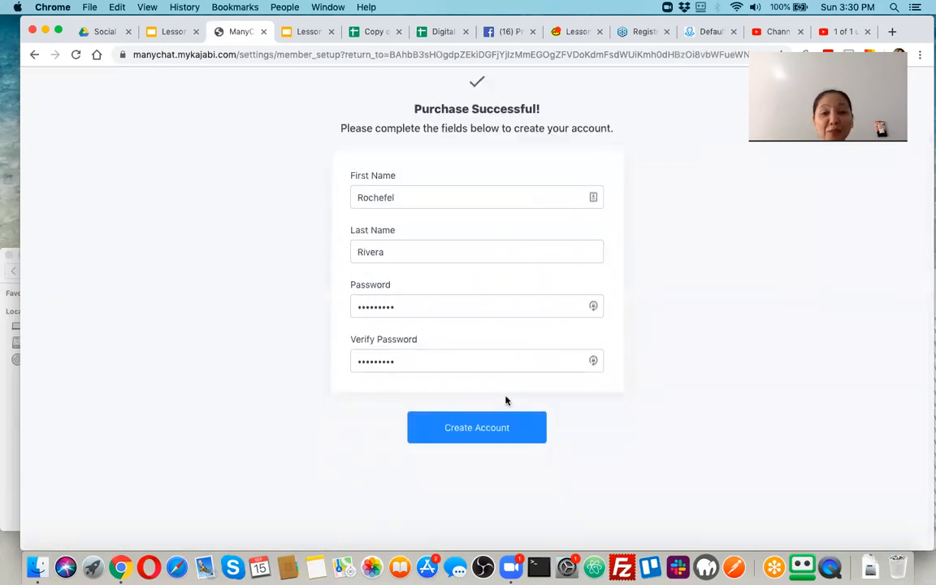
{"action": "left_click", "coordinate": [480, 434]}
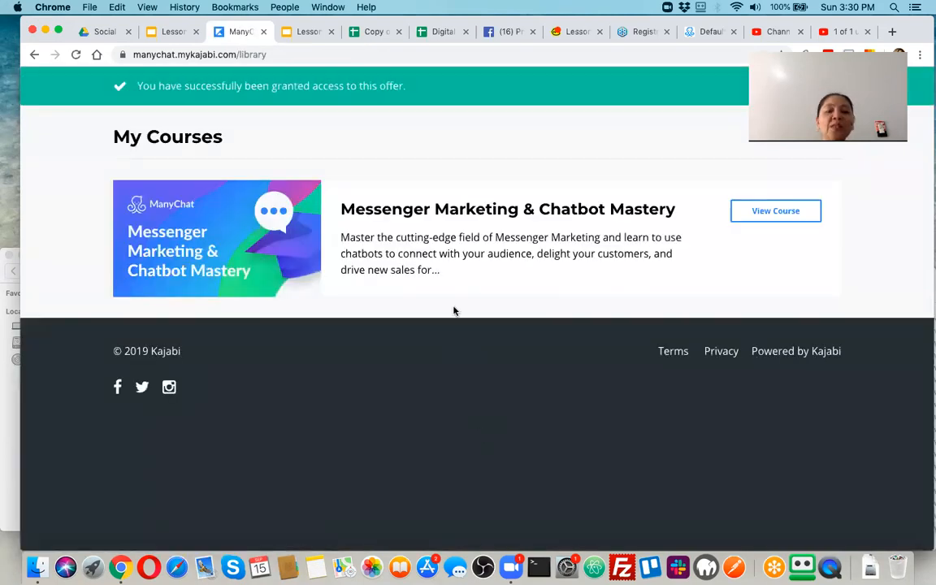
Open the Messenger Marketing & Chatbot Mastery course and scroll through its six modules and instructor bios.
{"action": "left_click", "coordinate": [781, 212]}
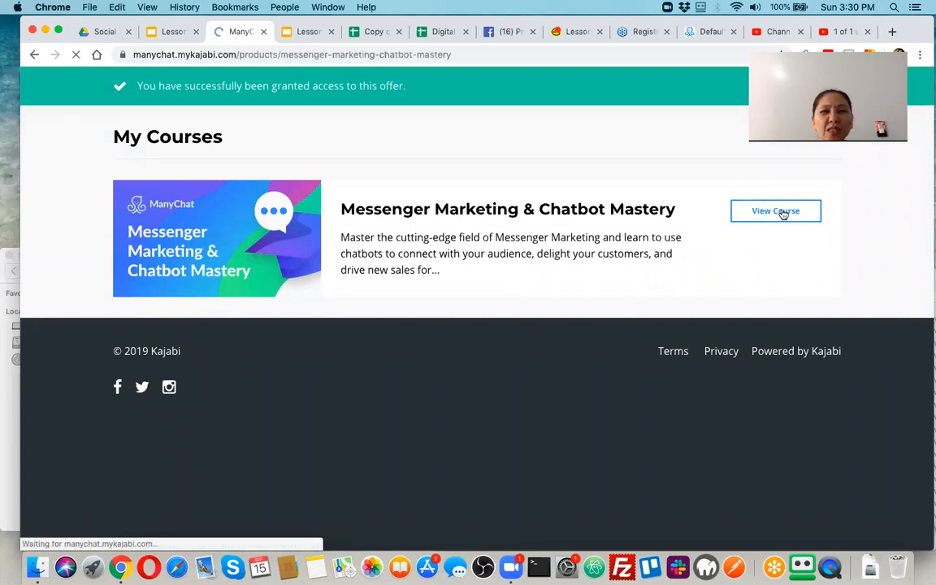
{"action": "scroll", "coordinate": [414, 340], "scroll_direction": "down", "scroll_amount": 5}
{"action": "scroll", "coordinate": [416, 341], "scroll_direction": "up", "scroll_amount": 5}
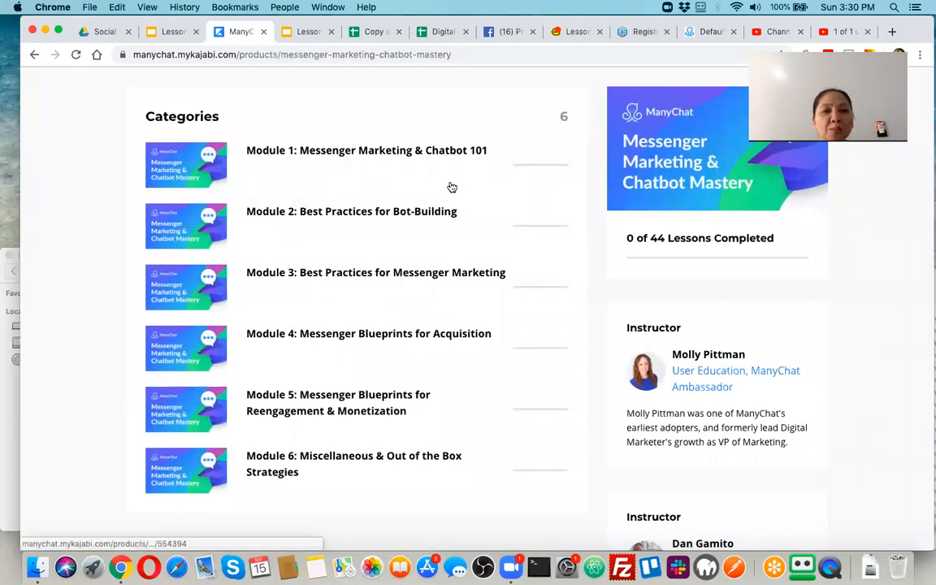
{"action": "scroll", "coordinate": [449, 186], "scroll_direction": "down", "scroll_amount": 1}
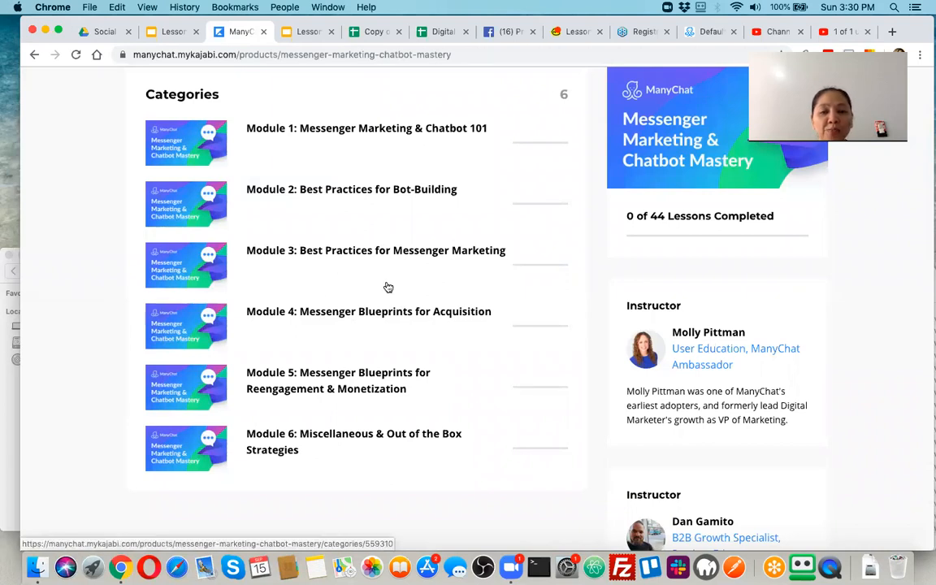
{"action": "scroll", "coordinate": [487, 289], "scroll_direction": "down", "scroll_amount": 2}
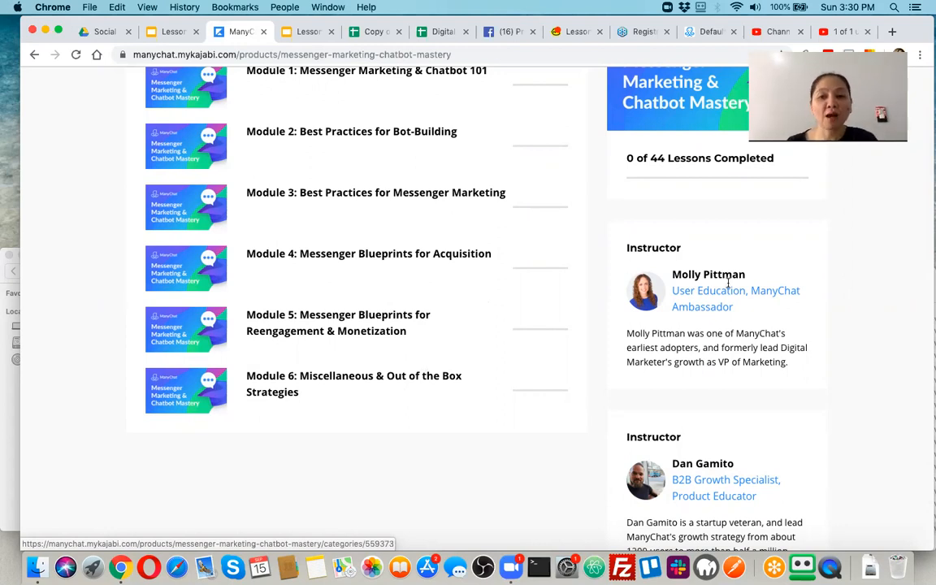
{"action": "scroll", "coordinate": [719, 342], "scroll_direction": "down", "scroll_amount": 3}
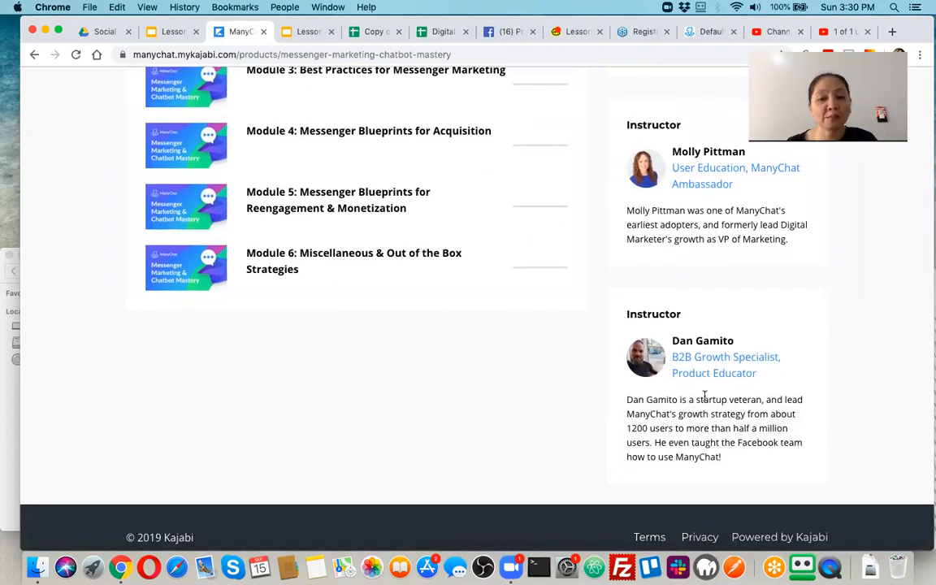
{"action": "scroll", "coordinate": [665, 256], "scroll_direction": "up", "scroll_amount": 5}
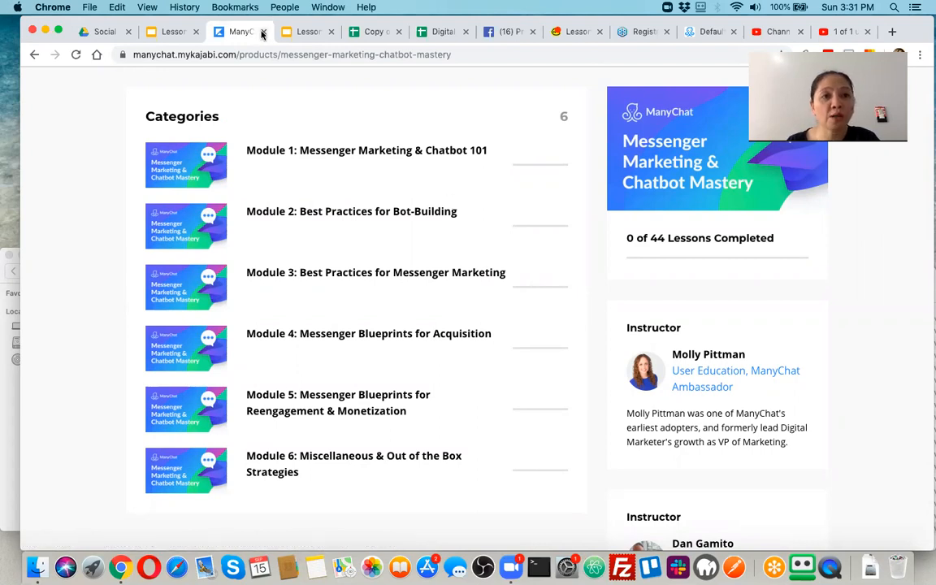
Close the course site and edit the Online services quick reply in the Default Reply flow.
{"action": "left_click", "coordinate": [262, 31]}
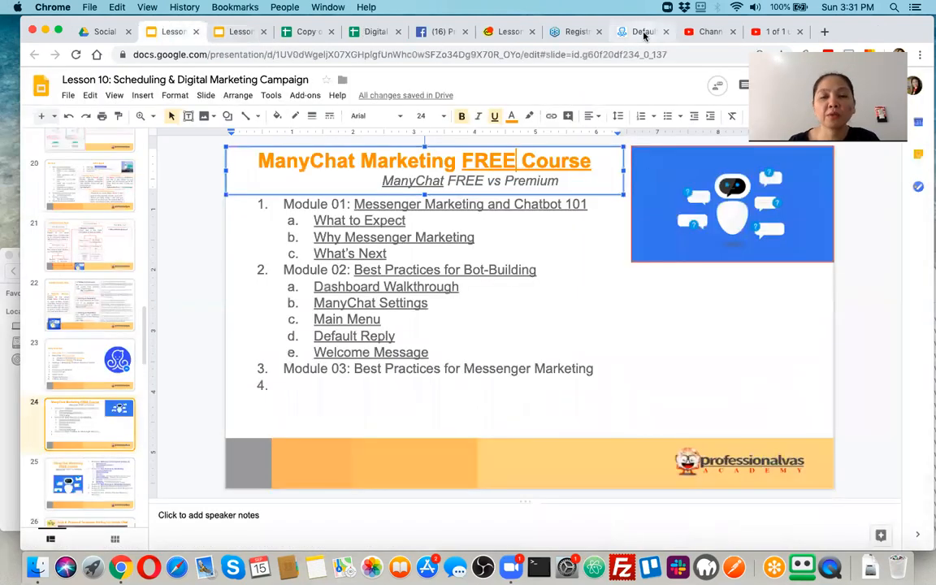
{"action": "left_click", "coordinate": [642, 33]}
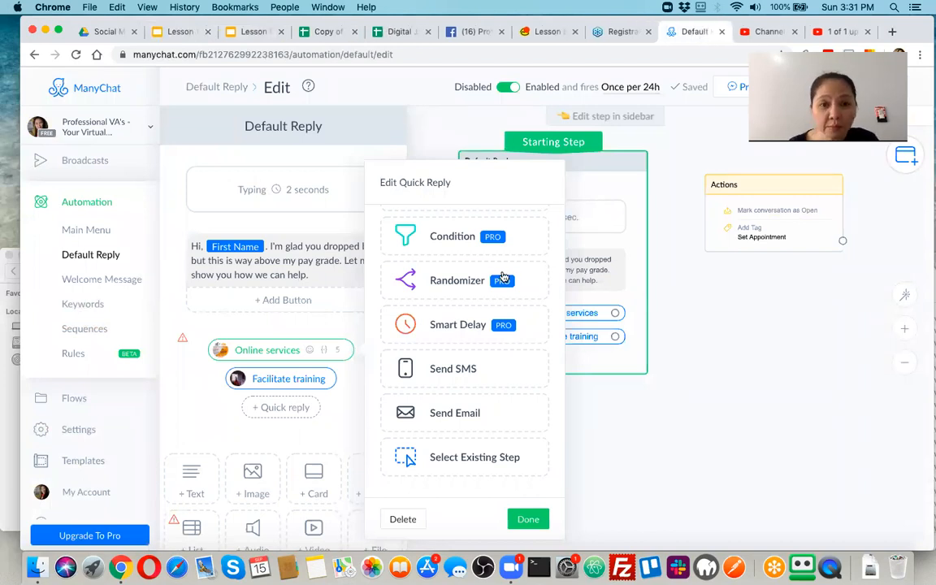
{"action": "left_click", "coordinate": [682, 331]}
{"action": "left_click", "coordinate": [596, 317]}
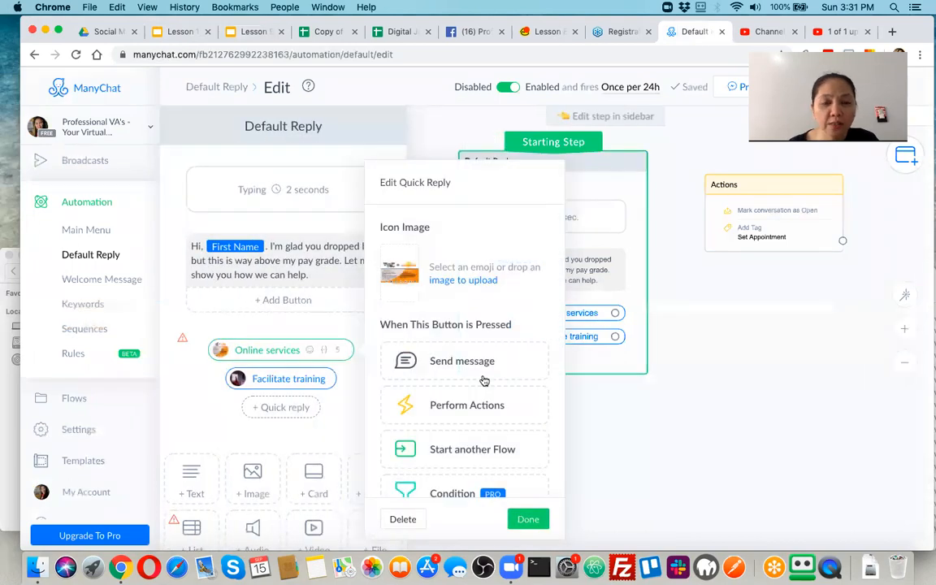
{"action": "scroll", "coordinate": [483, 382], "scroll_direction": "down", "scroll_amount": 2}
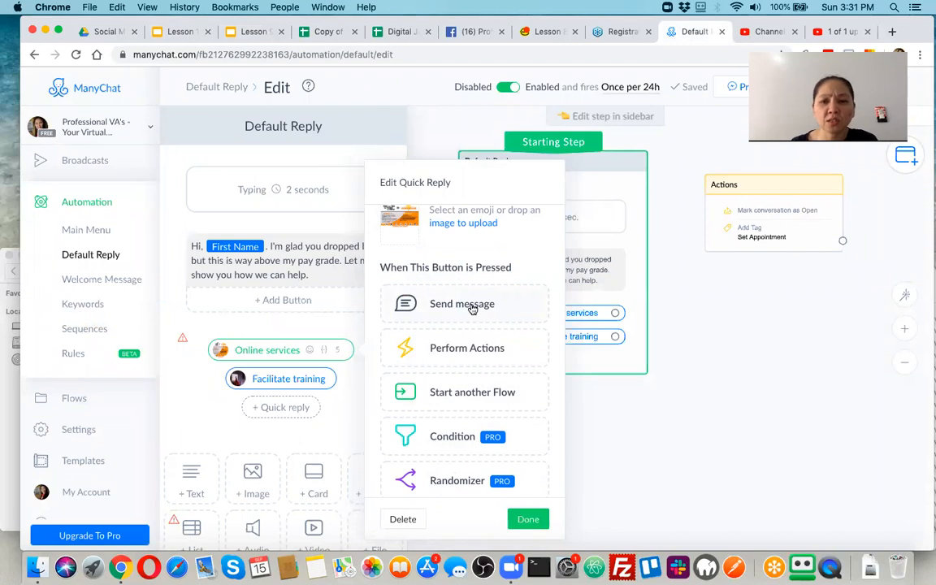
Link Online services to a new Send Message step, open its text box, then switch to Lesson 9.
{"action": "left_click", "coordinate": [471, 304]}
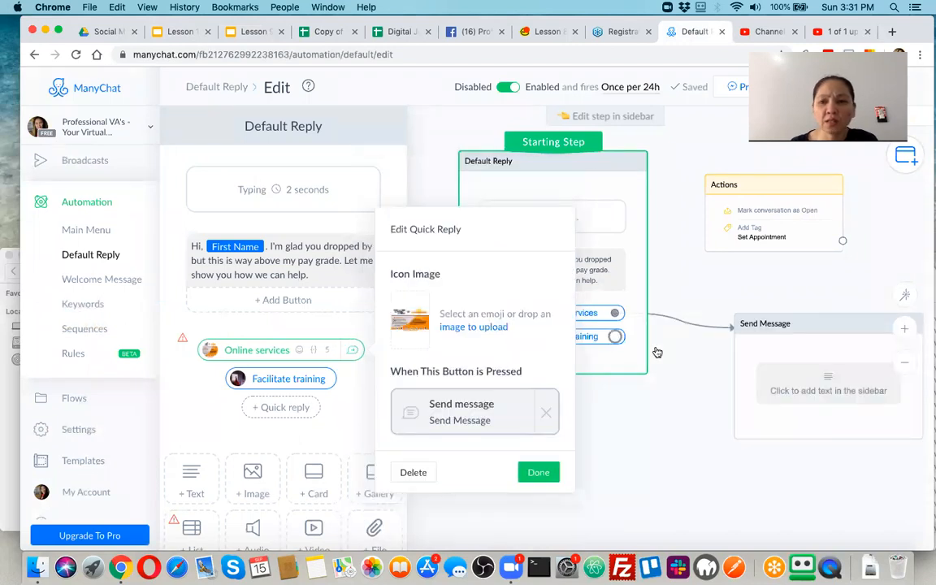
{"action": "left_click", "coordinate": [809, 383]}
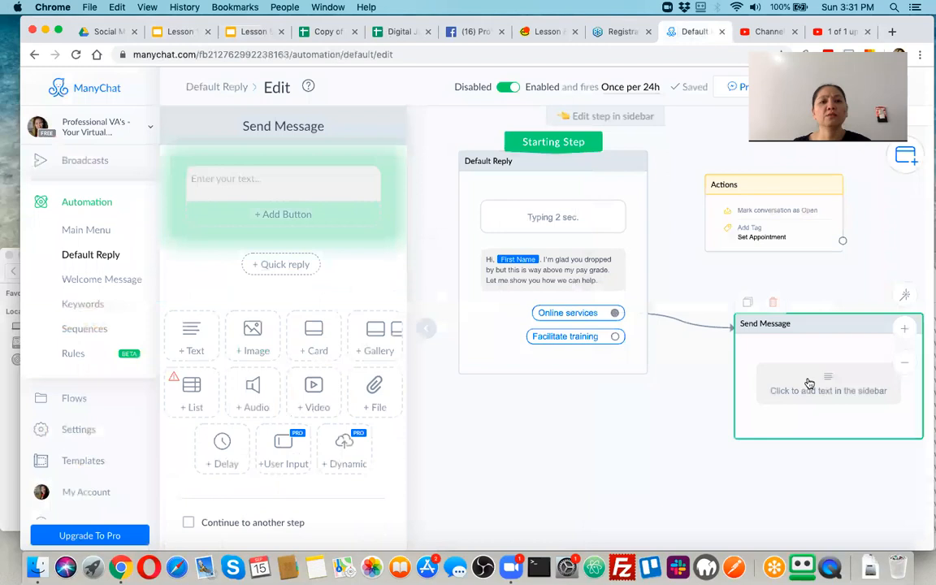
{"action": "left_click", "coordinate": [294, 179]}
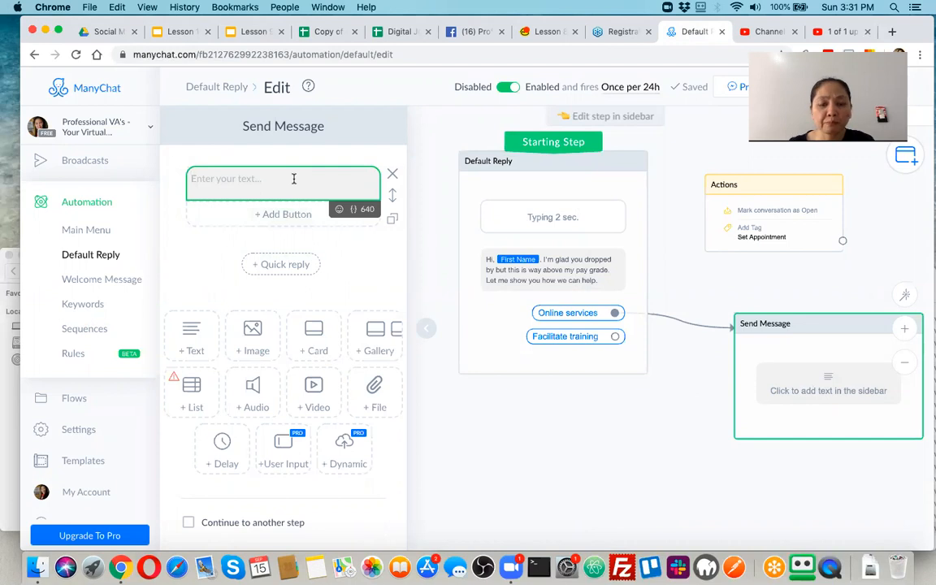
{"action": "left_click", "coordinate": [252, 32]}
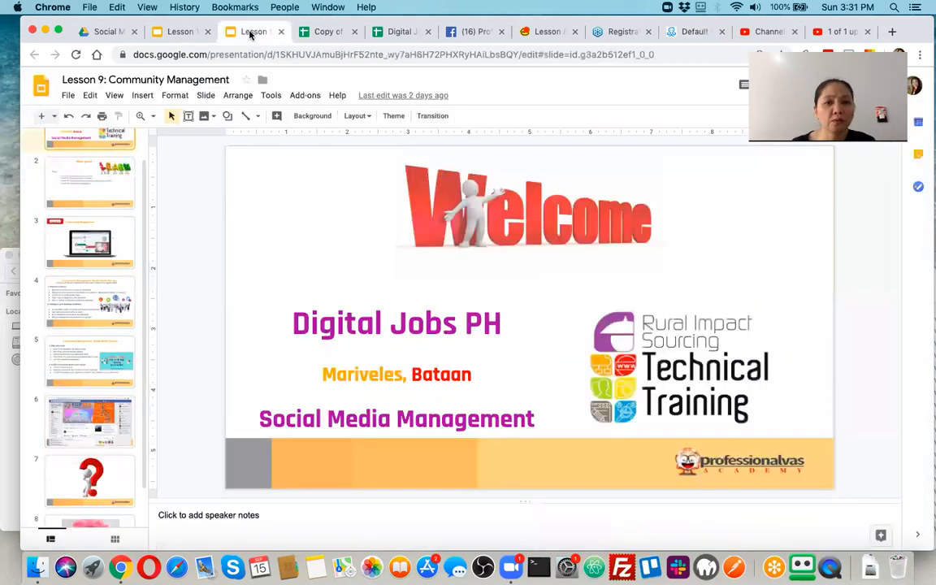
In the Lesson 10 deck, browse slides 20–22 and select the Professional Services text box.
{"action": "left_click", "coordinate": [177, 33]}
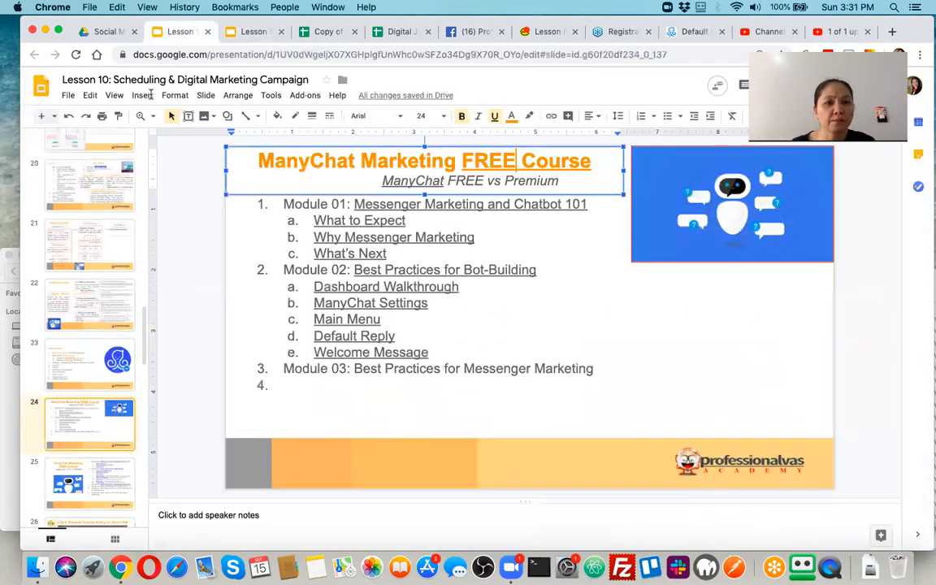
{"action": "left_click", "coordinate": [89, 249]}
{"action": "left_click", "coordinate": [95, 192]}
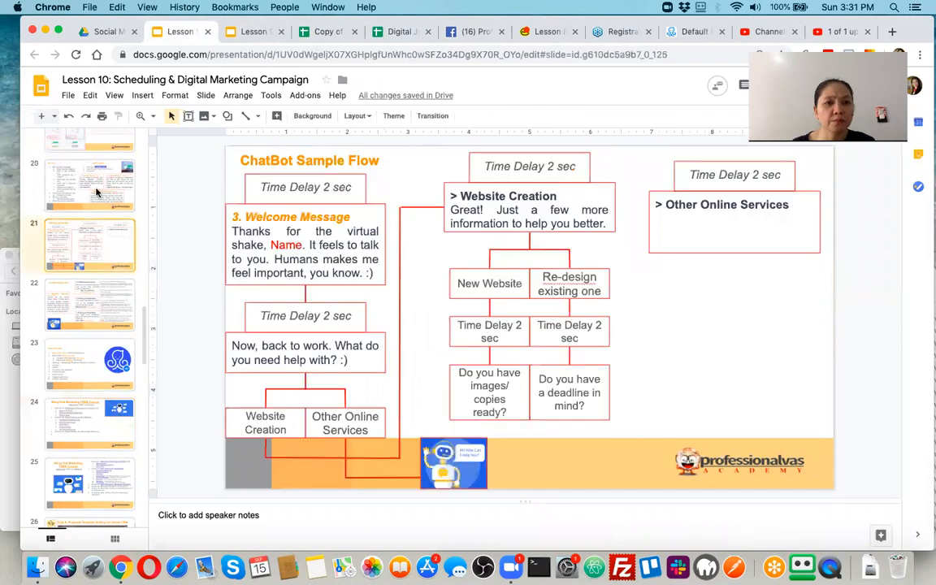
{"action": "left_click", "coordinate": [87, 229]}
{"action": "left_click", "coordinate": [96, 306]}
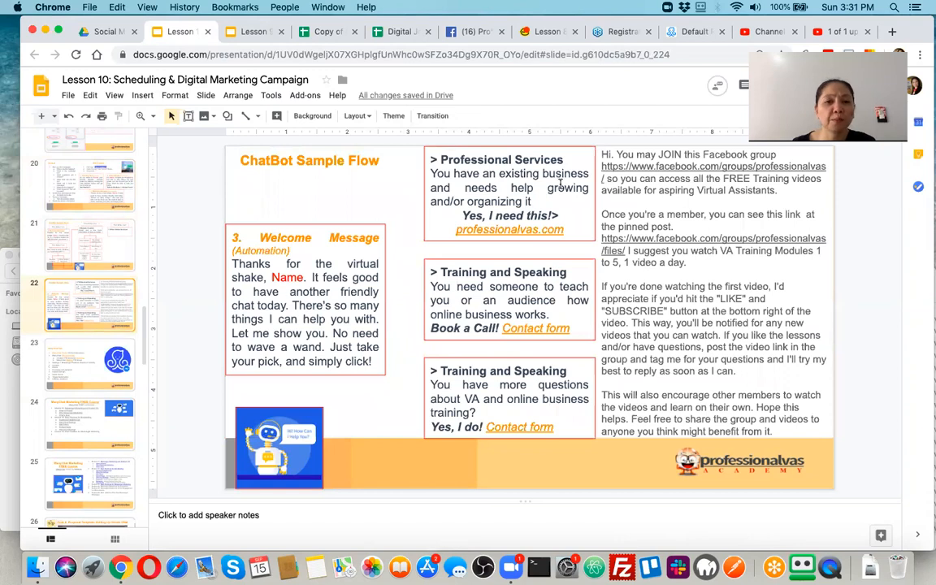
{"action": "left_click", "coordinate": [433, 174]}
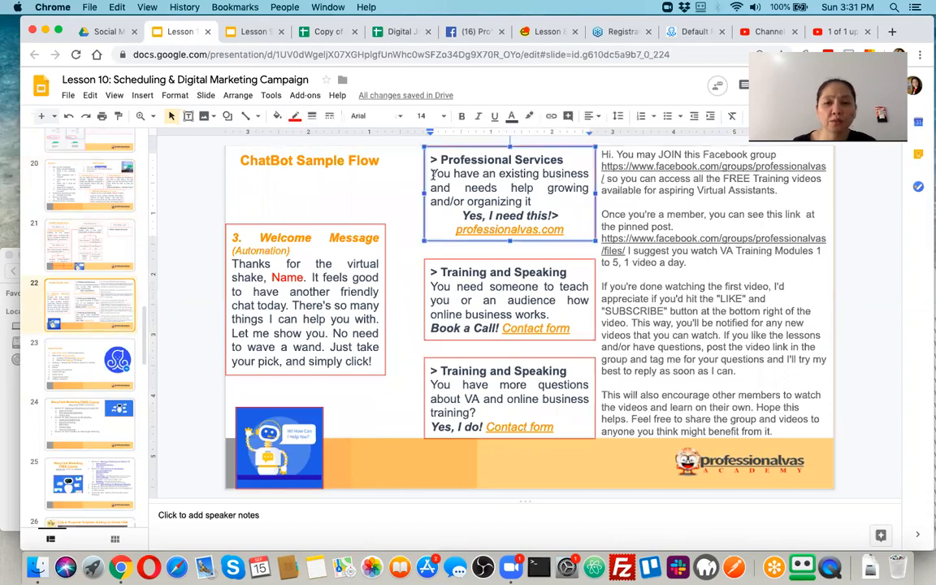
{"action": "left_click", "coordinate": [661, 190]}
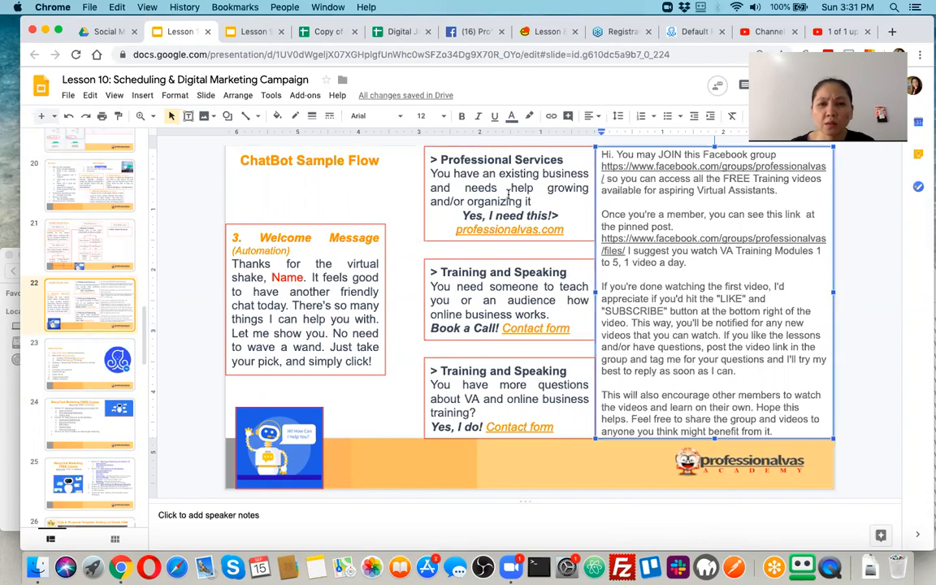
{"action": "left_click", "coordinate": [459, 175]}
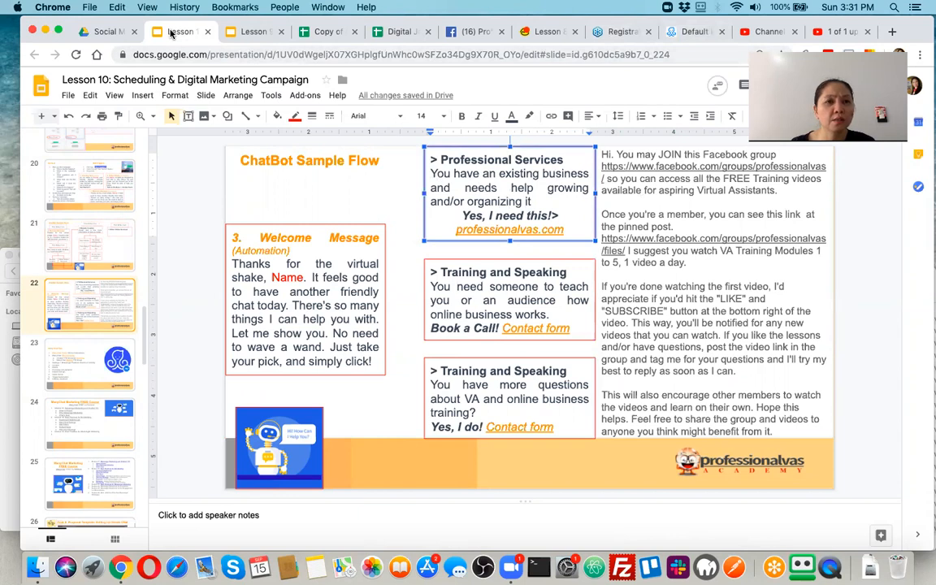
Move the Lesson 10 deck into its own window and bring the ManyChat editor back.
{"action": "left_click_drag", "start_coordinate": [172, 35], "coordinate": [175, 50]}
{"action": "left_click_drag", "start_coordinate": [263, 56], "coordinate": [245, 34]}
{"action": "left_click", "coordinate": [924, 39]}
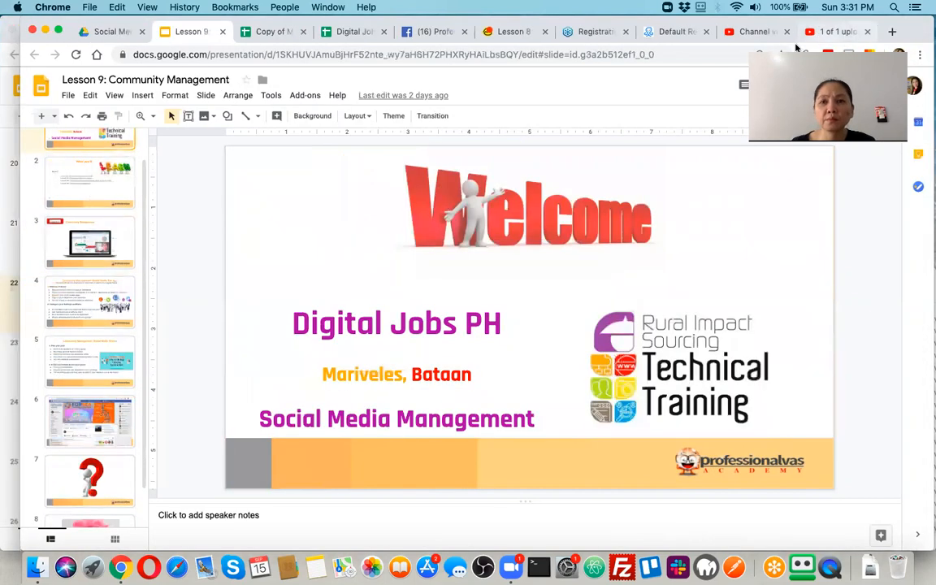
{"action": "left_click", "coordinate": [602, 33]}
{"action": "left_click", "coordinate": [673, 35]}
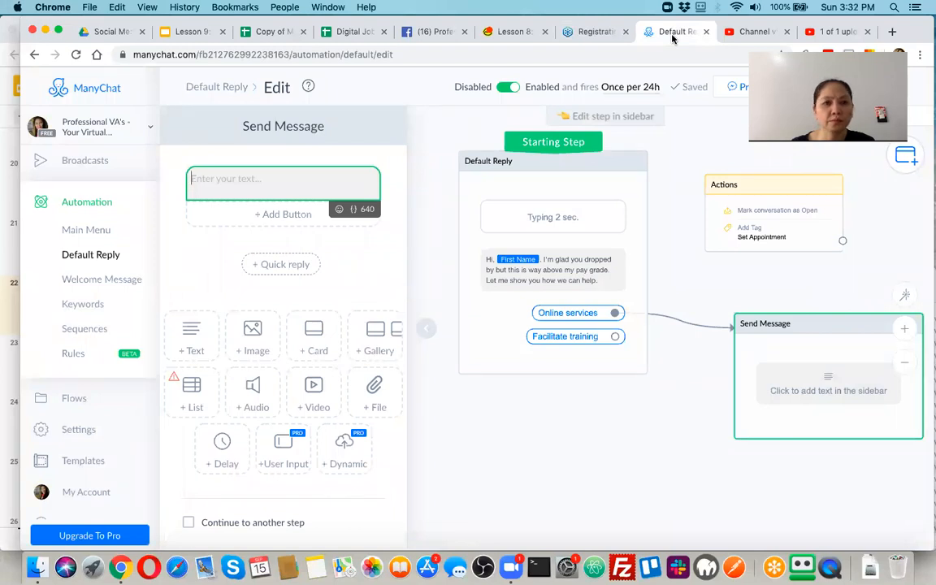
Select the whole Professional Services paragraph on slide 22, then return to ManyChat.
{"action": "key", "text": "super+grave"}
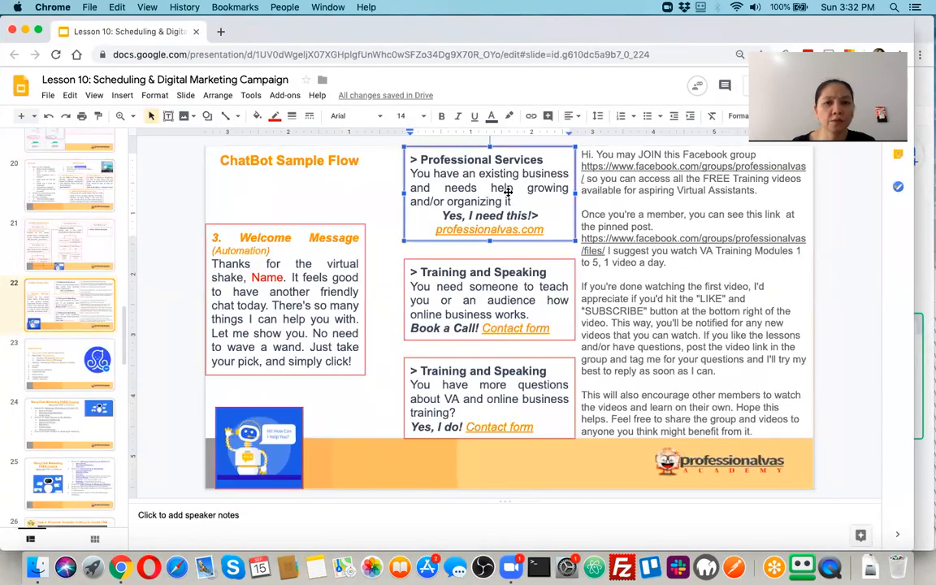
{"action": "left_click", "coordinate": [490, 193]}
{"action": "left_click_drag", "start_coordinate": [414, 172], "coordinate": [524, 195]}
{"action": "left_click", "coordinate": [434, 175]}
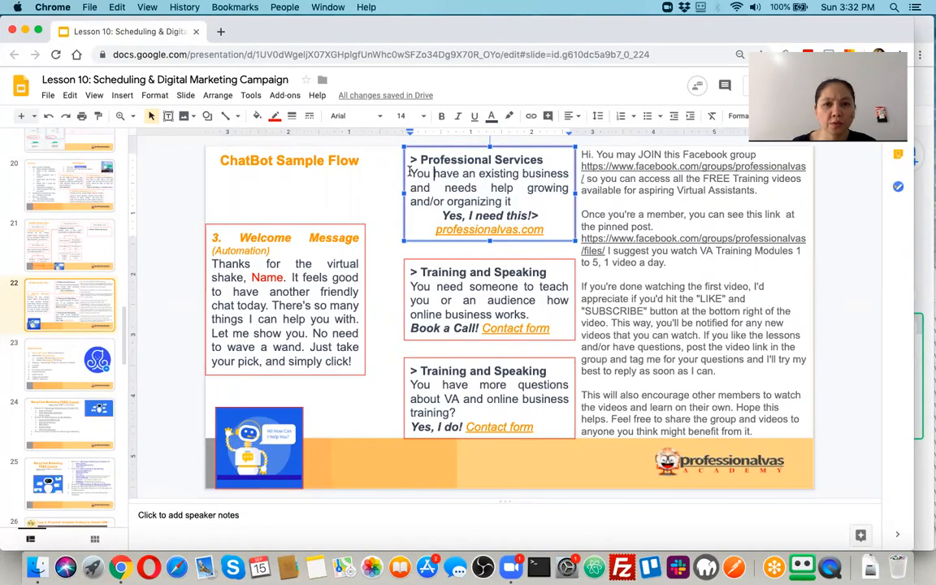
{"action": "triple_click", "coordinate": [489, 195]}
{"action": "key", "text": "super+c"}
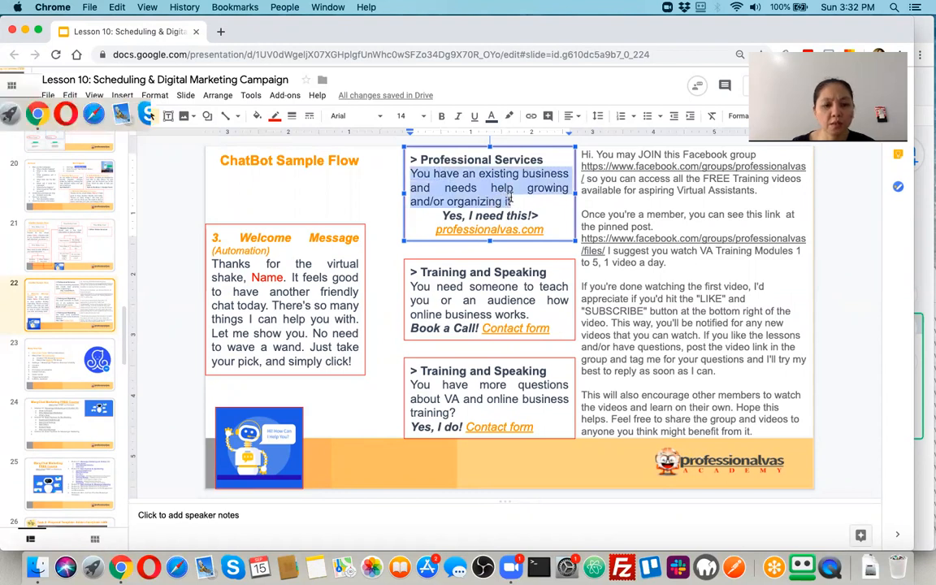
{"action": "key", "text": "super+grave"}
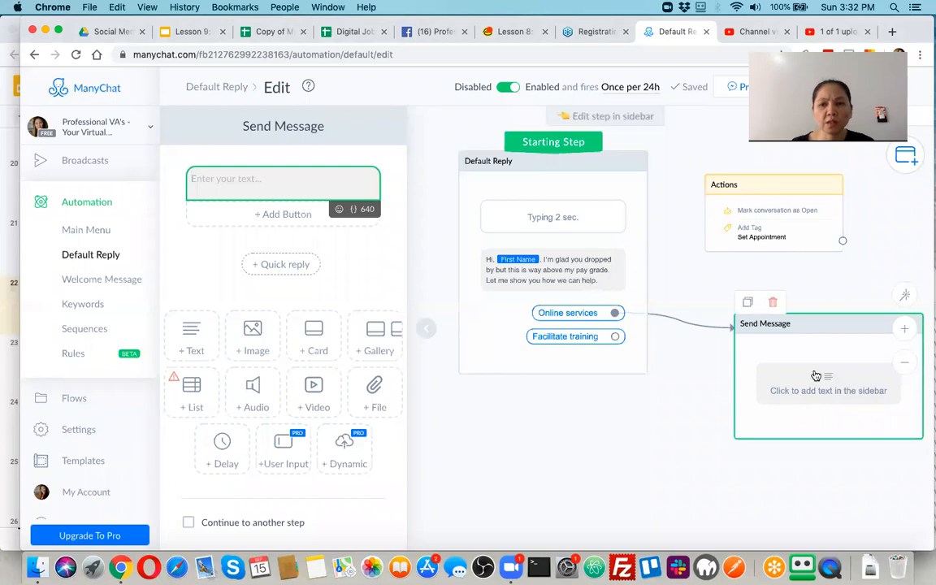
{"action": "left_click", "coordinate": [773, 302]}
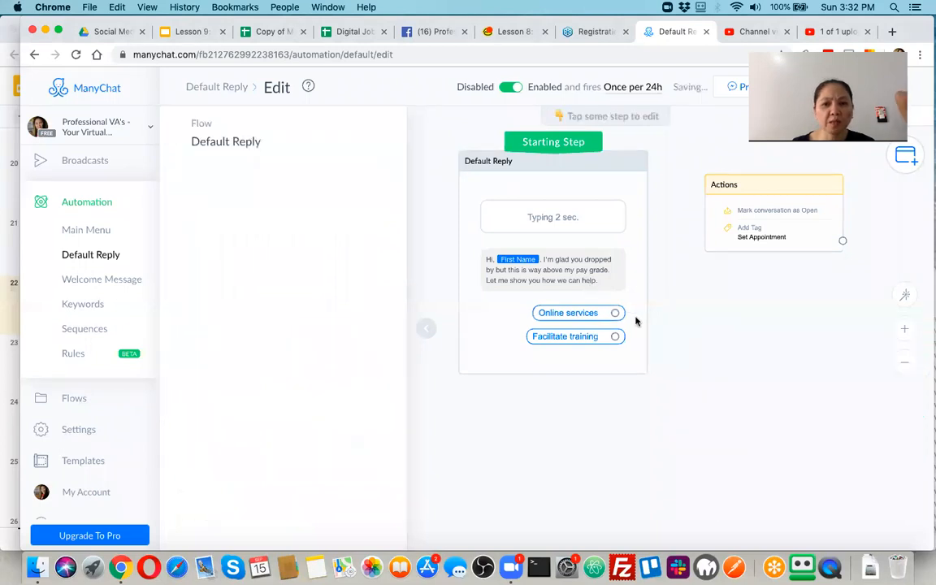
{"action": "left_click", "coordinate": [592, 316]}
{"action": "scroll", "coordinate": [467, 385], "scroll_direction": "down", "scroll_amount": 5}
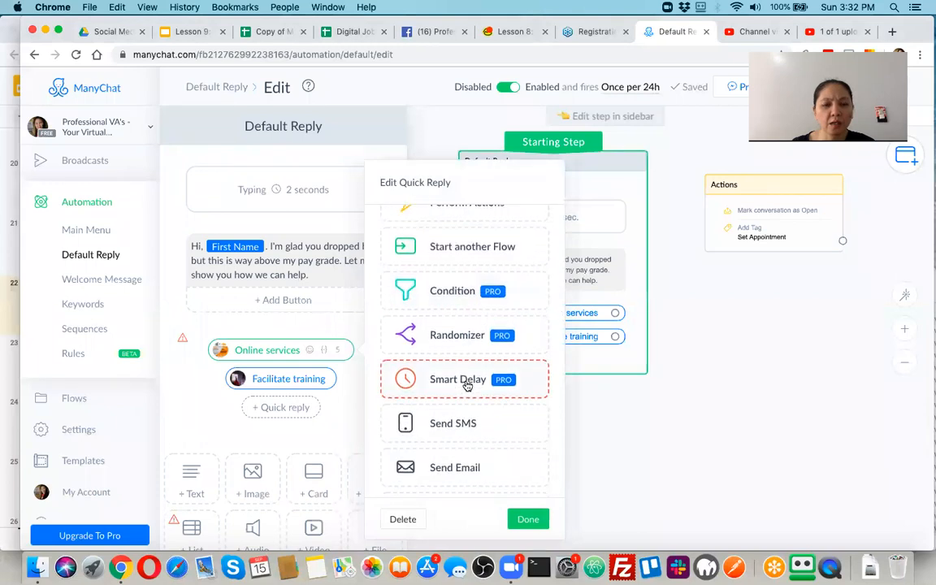
{"action": "scroll", "coordinate": [467, 385], "scroll_direction": "down", "scroll_amount": 2}
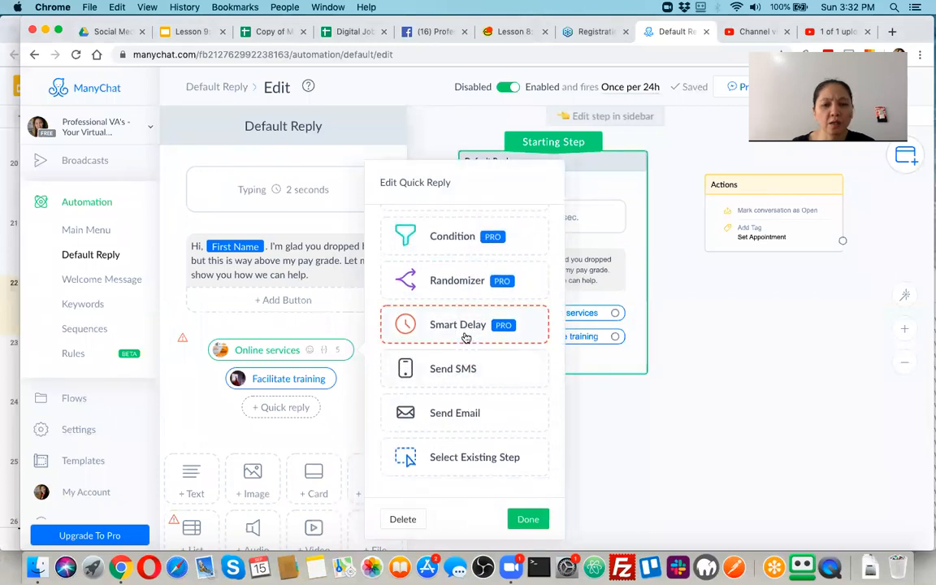
{"action": "scroll", "coordinate": [465, 337], "scroll_direction": "up", "scroll_amount": 7}
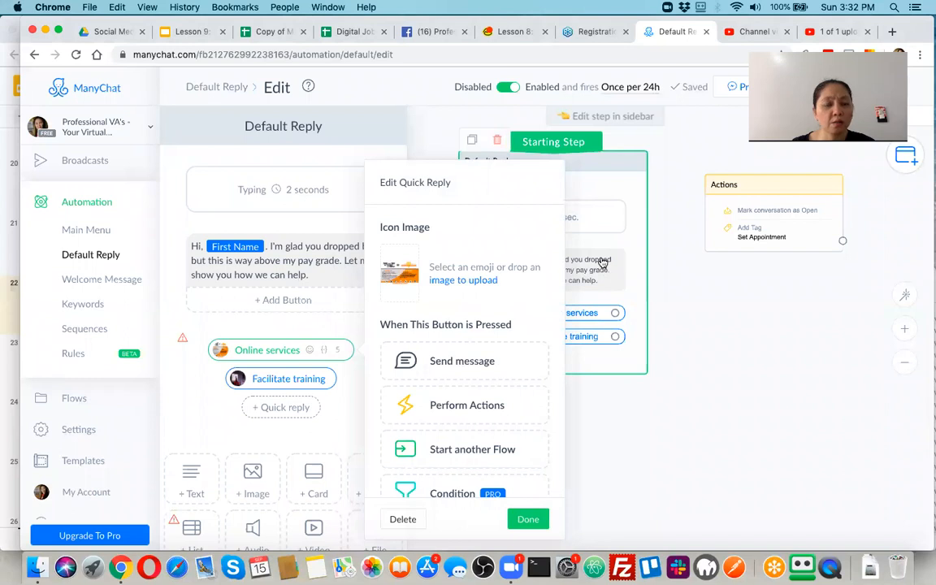
{"action": "scroll", "coordinate": [298, 396], "scroll_direction": "down", "scroll_amount": 3}
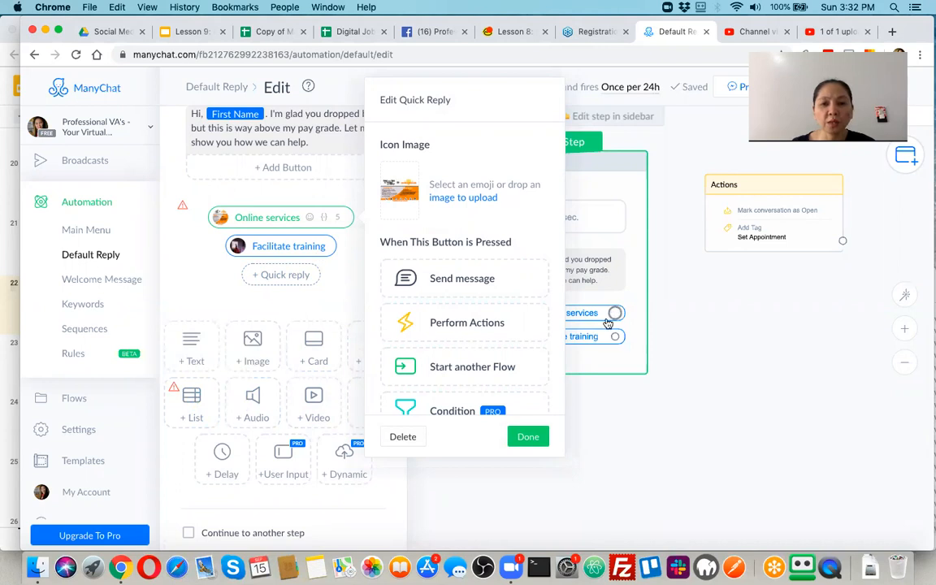
{"action": "left_click", "coordinate": [482, 280]}
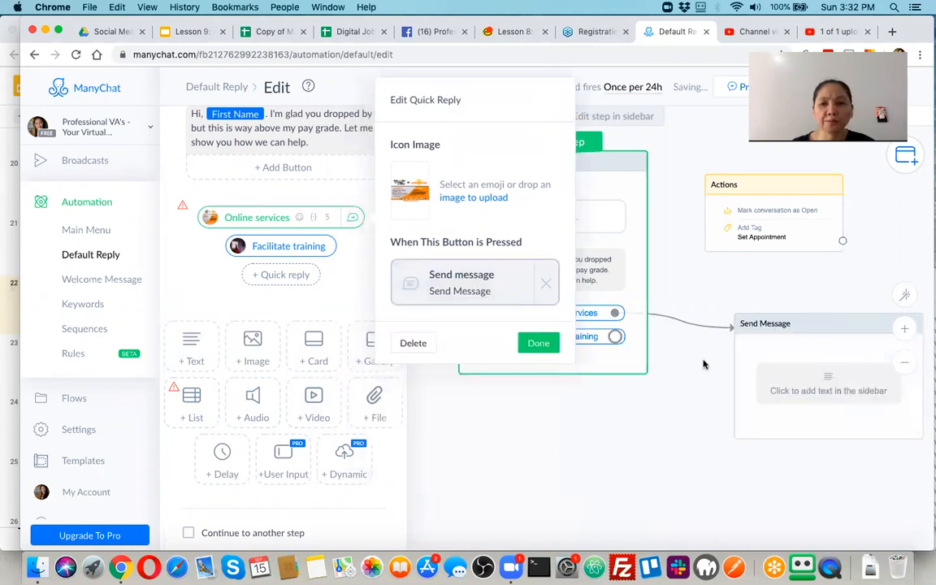
{"action": "left_click", "coordinate": [838, 404]}
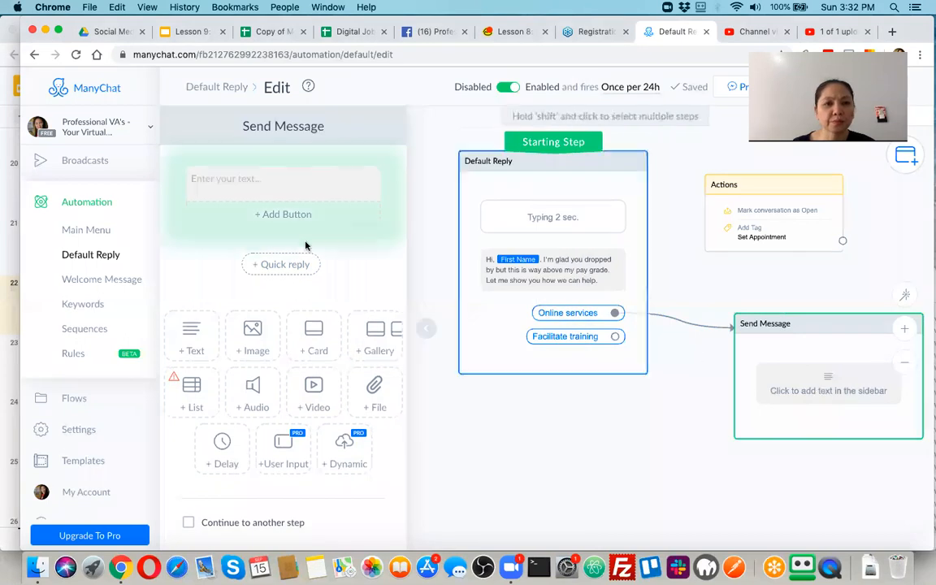
Paste the Professional Services paragraph as the message text and add a 'Yes, I need this!>' quick reply.
{"action": "left_click", "coordinate": [277, 180]}
{"action": "key", "text": "super+v"}
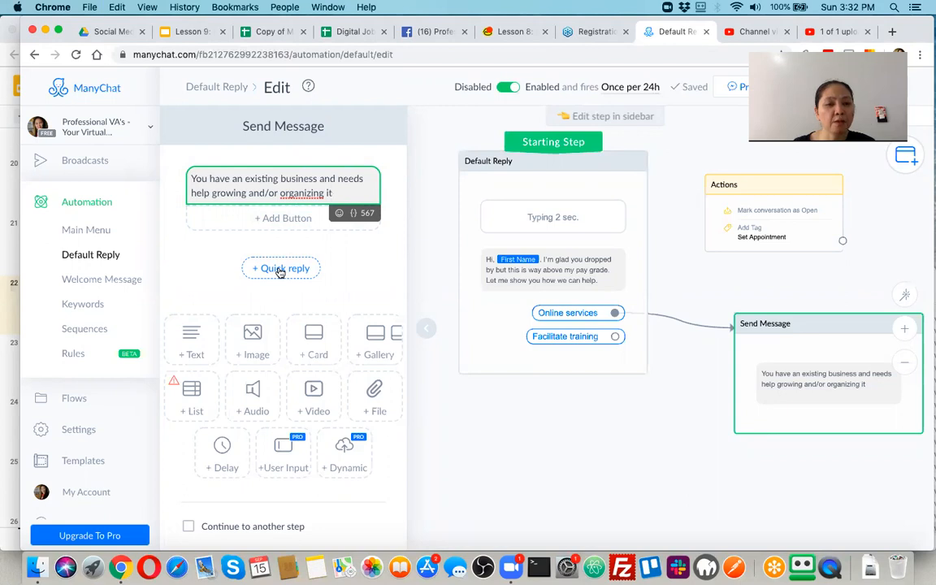
{"action": "left_click", "coordinate": [280, 269]}
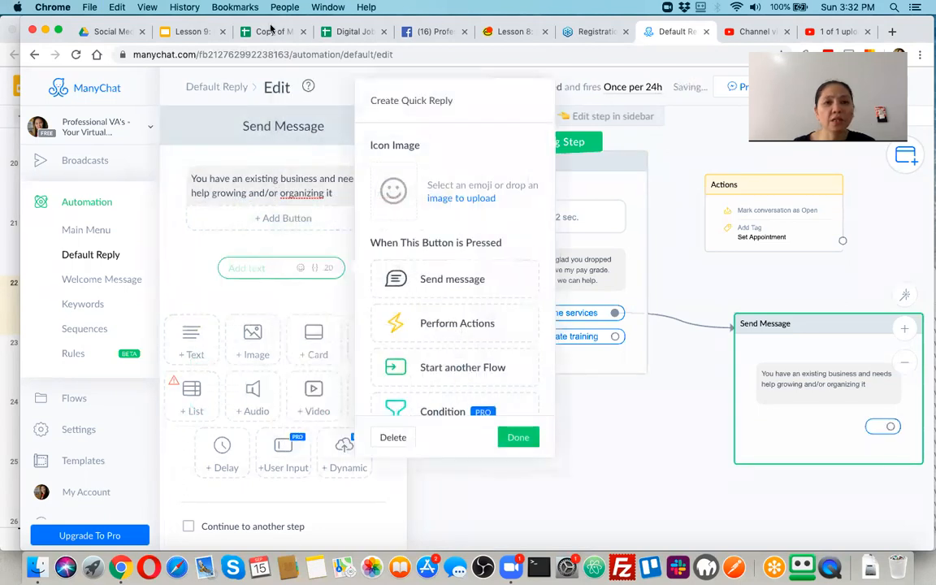
{"action": "left_click", "coordinate": [5, 173]}
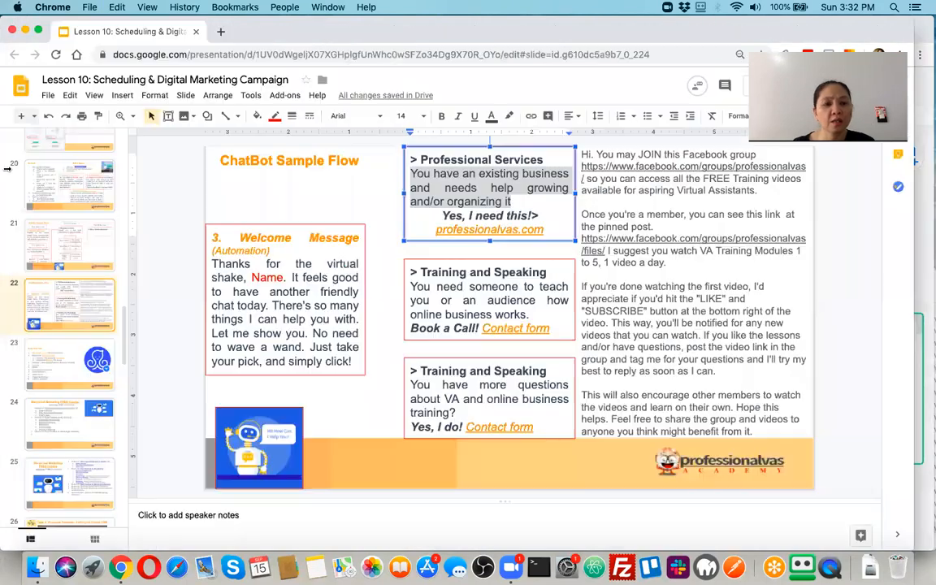
{"action": "left_click_drag", "start_coordinate": [441, 216], "coordinate": [546, 213]}
{"action": "key", "text": "super+c"}
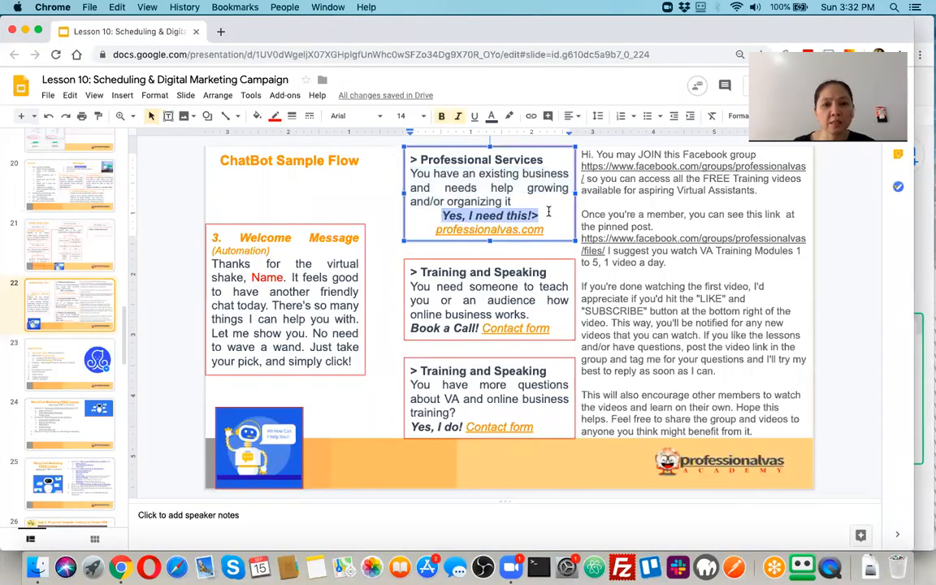
{"action": "key", "text": "super+grave"}
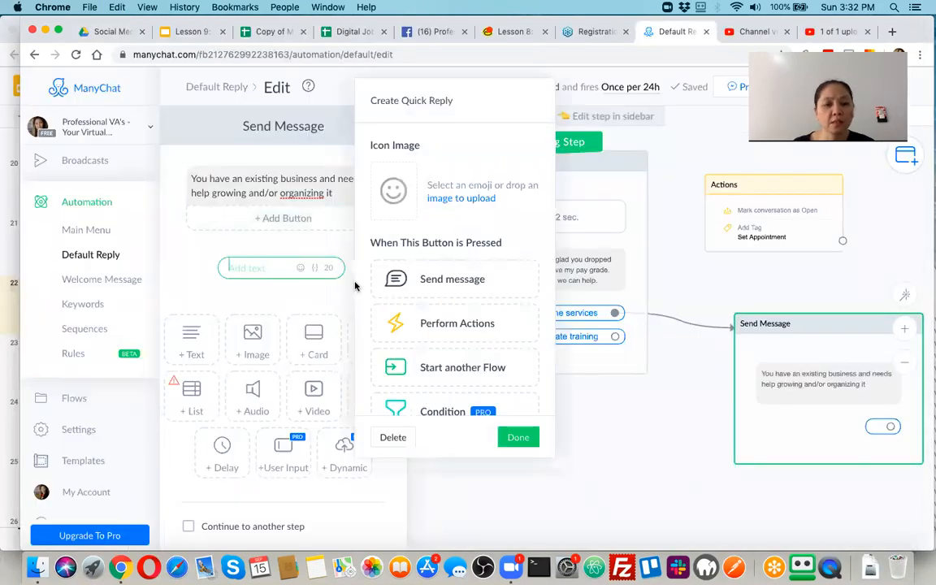
{"action": "key", "text": "super+v"}
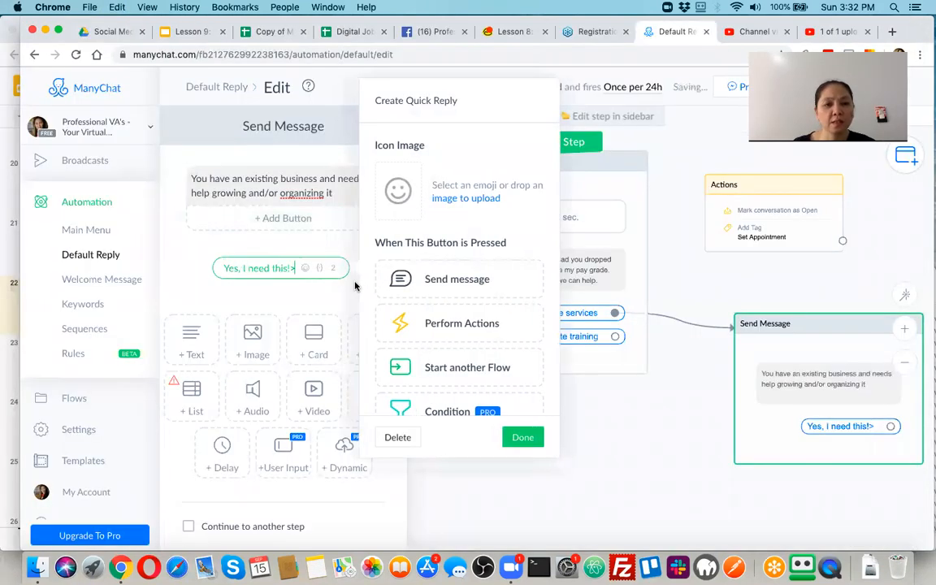
{"action": "left_click", "coordinate": [523, 438]}
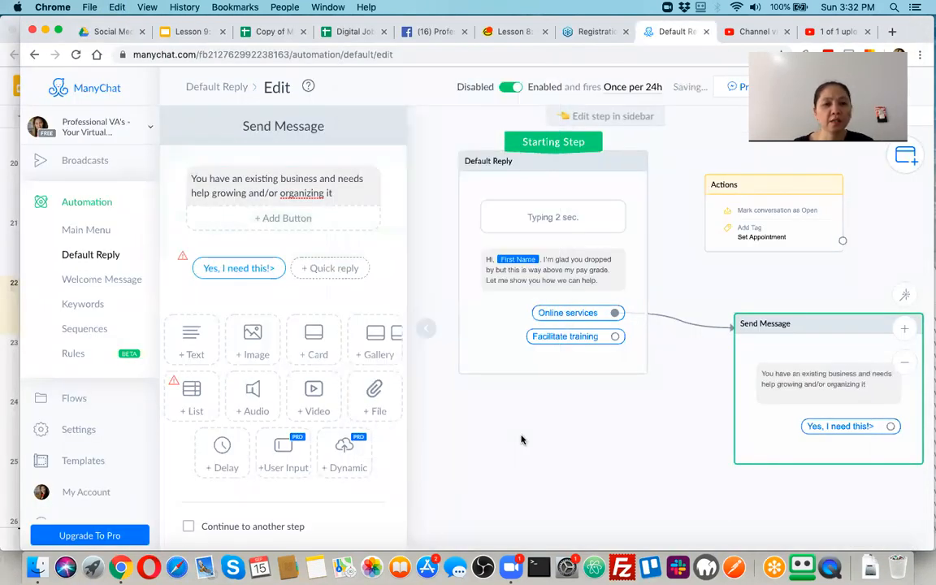
Add a 'No, thanks. :)' quick reply and replace the Yes reply's '>' with a laughing emoji.
{"action": "left_click", "coordinate": [323, 269]}
{"action": "type", "text": "No, thanks"}
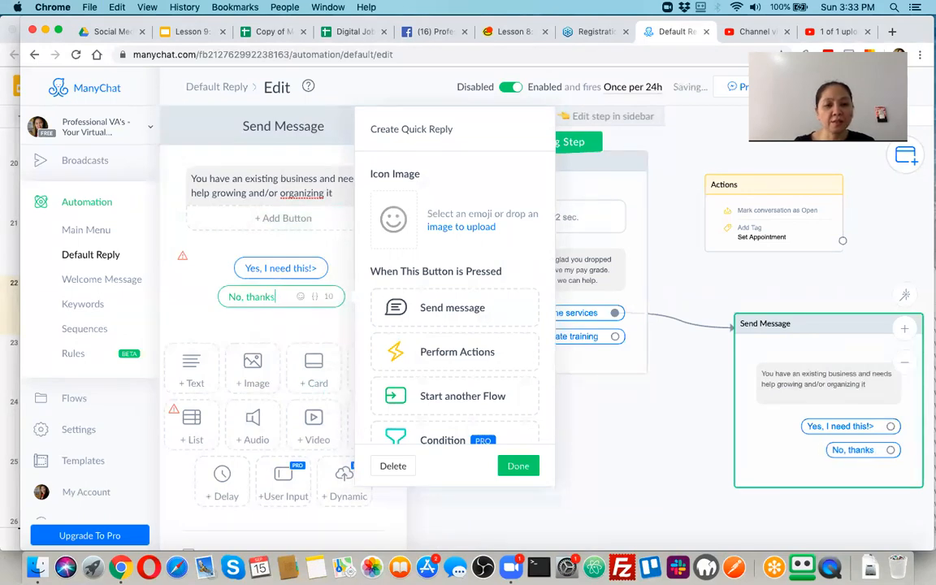
{"action": "type", "text": ". :"}
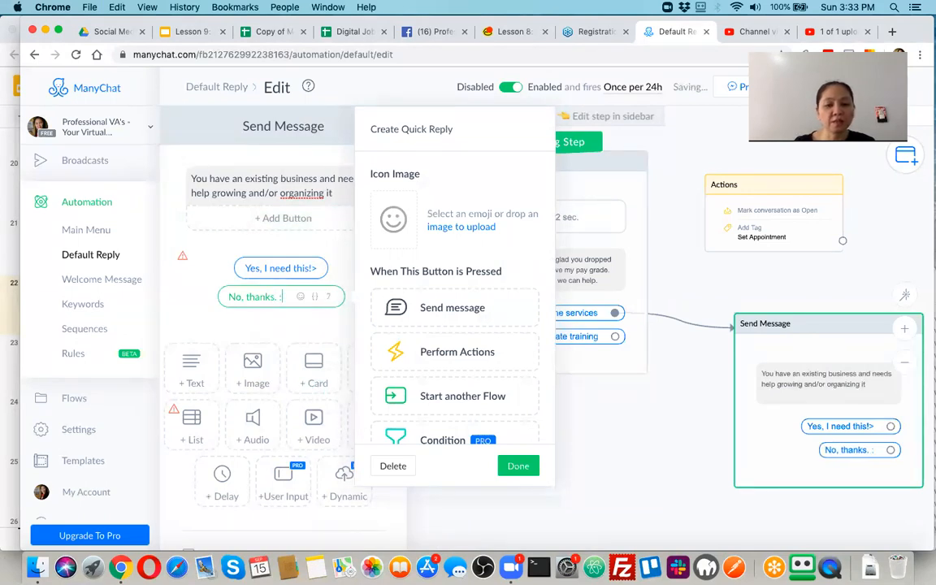
{"action": "type", "text": ")"}
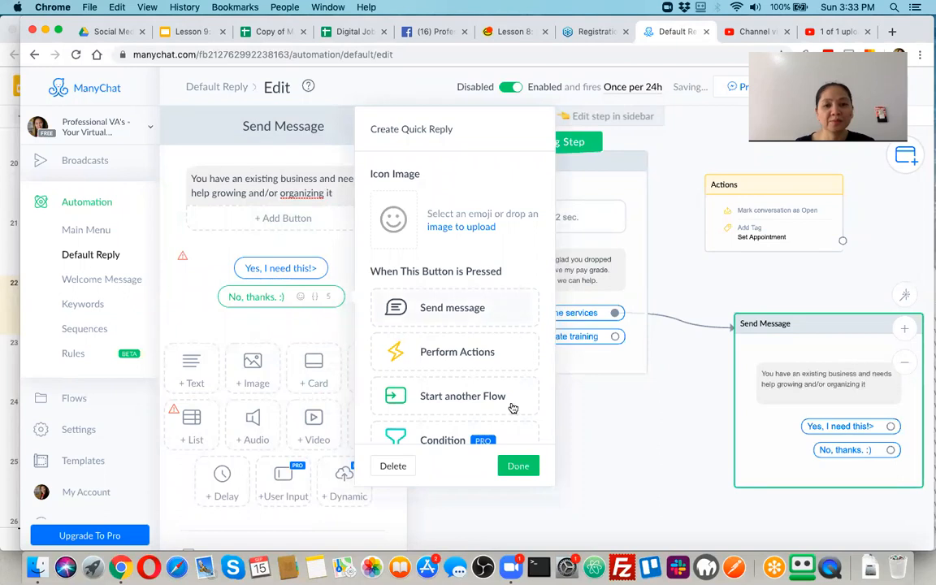
{"action": "left_click", "coordinate": [518, 468]}
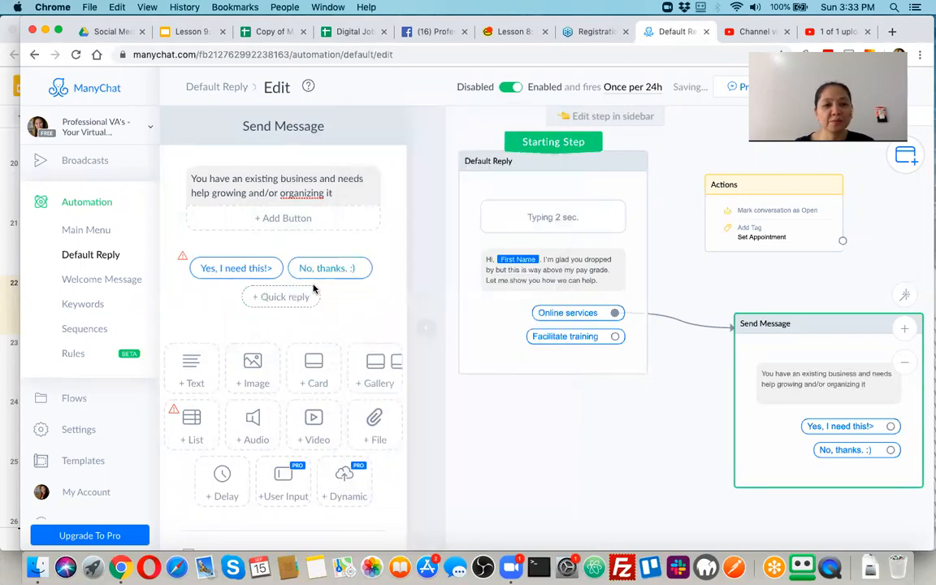
{"action": "left_click", "coordinate": [256, 268]}
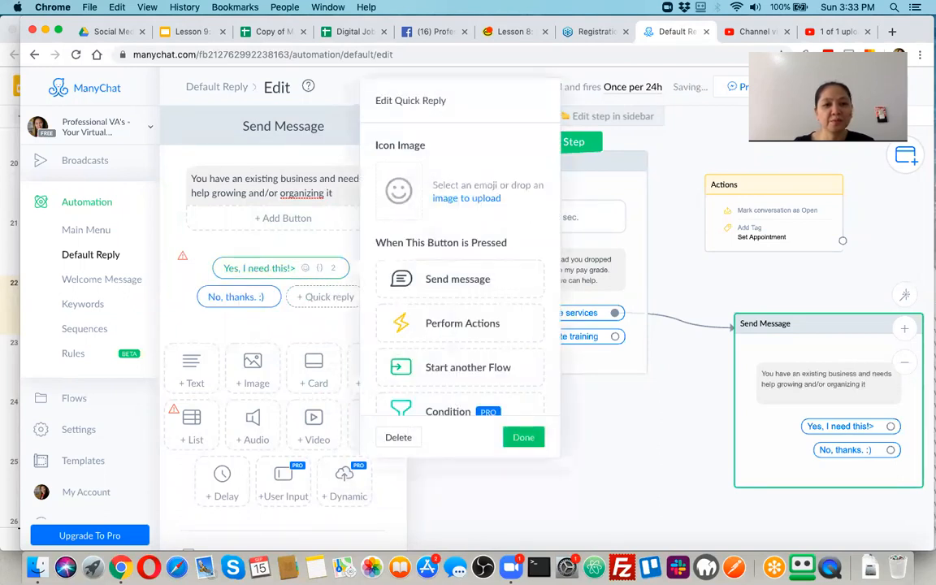
{"action": "key", "text": "BackSpace"}
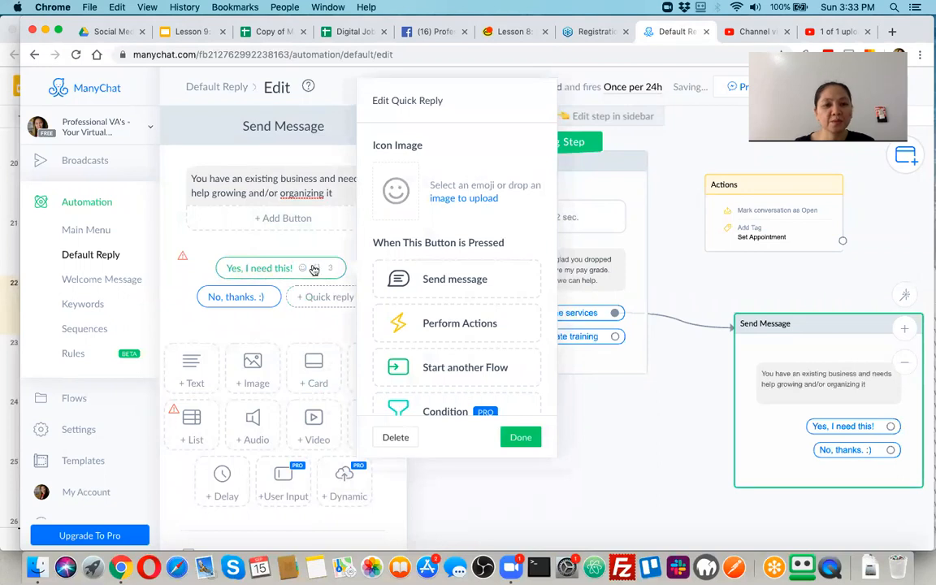
{"action": "left_click", "coordinate": [303, 270]}
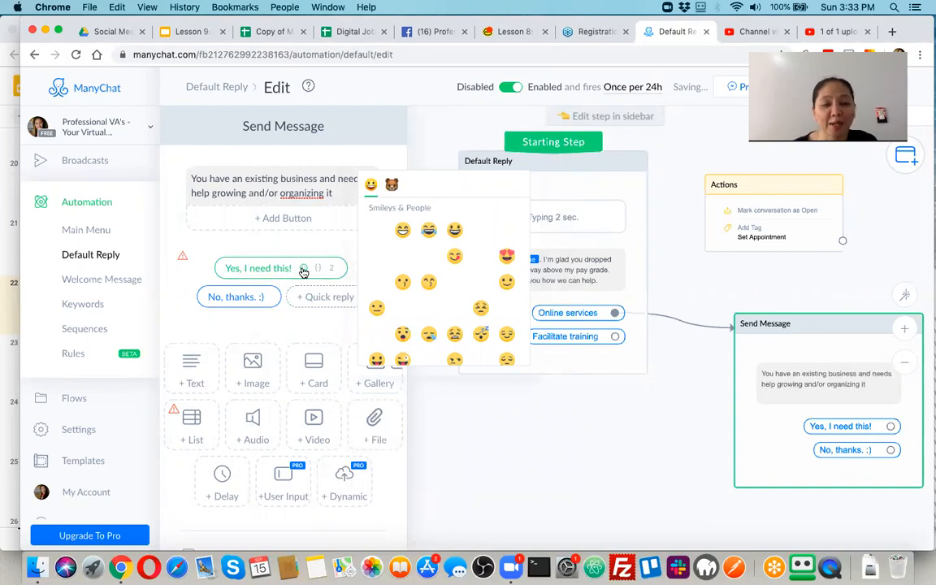
{"action": "left_click", "coordinate": [406, 230]}
Replace ':)' on the No, thanks. reply with a victory-hand emoji and close the editor.
{"action": "left_click", "coordinate": [260, 298]}
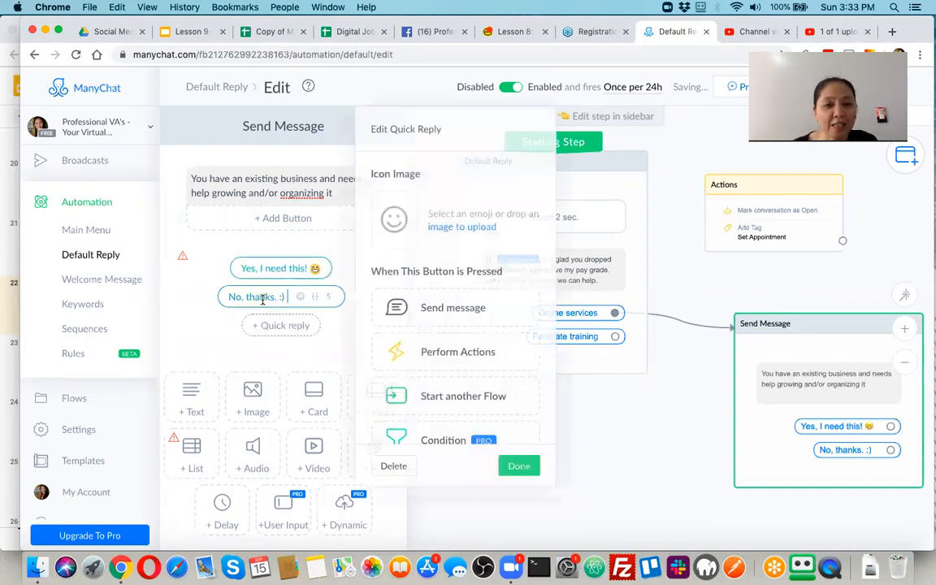
{"action": "key", "text": "BackSpace"}
{"action": "key", "text": "BackSpace"}
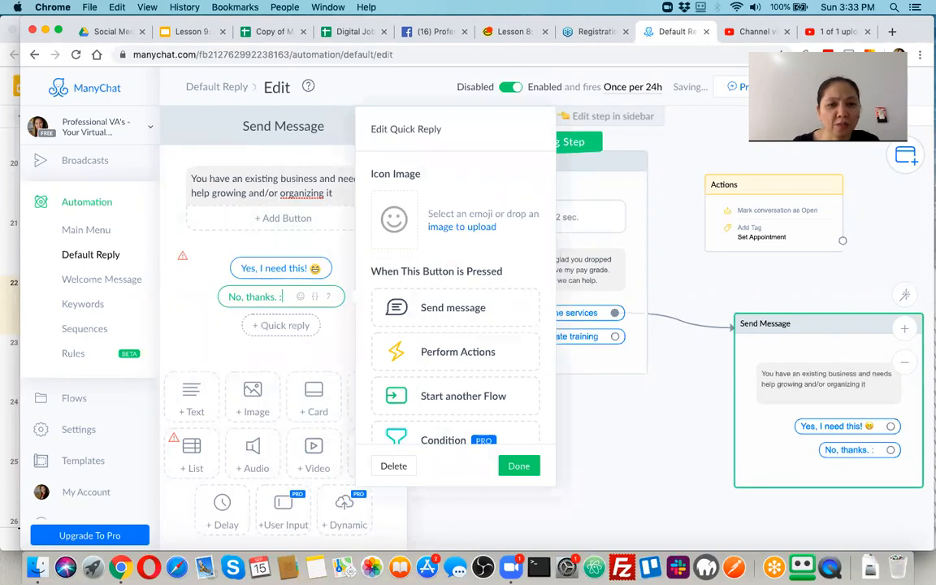
{"action": "left_click", "coordinate": [301, 297]}
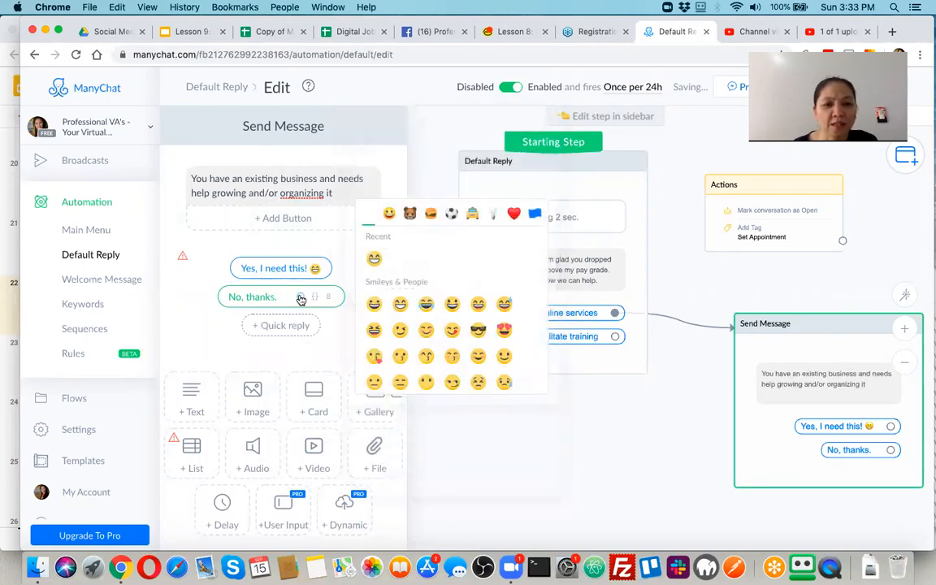
{"action": "scroll", "coordinate": [425, 341], "scroll_direction": "down", "scroll_amount": 2}
{"action": "scroll", "coordinate": [426, 344], "scroll_direction": "down", "scroll_amount": 3}
{"action": "scroll", "coordinate": [438, 348], "scroll_direction": "down", "scroll_amount": 3}
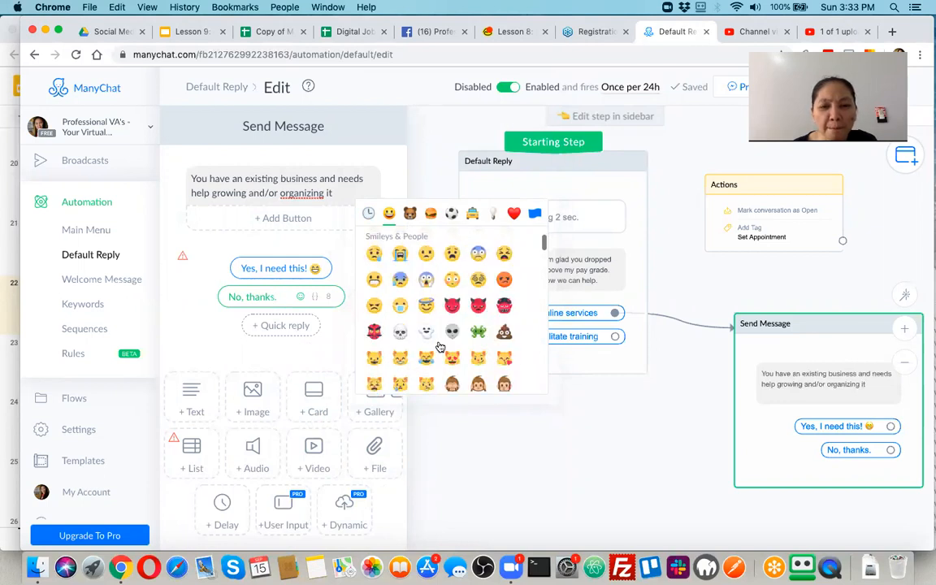
{"action": "scroll", "coordinate": [439, 348], "scroll_direction": "down", "scroll_amount": 2}
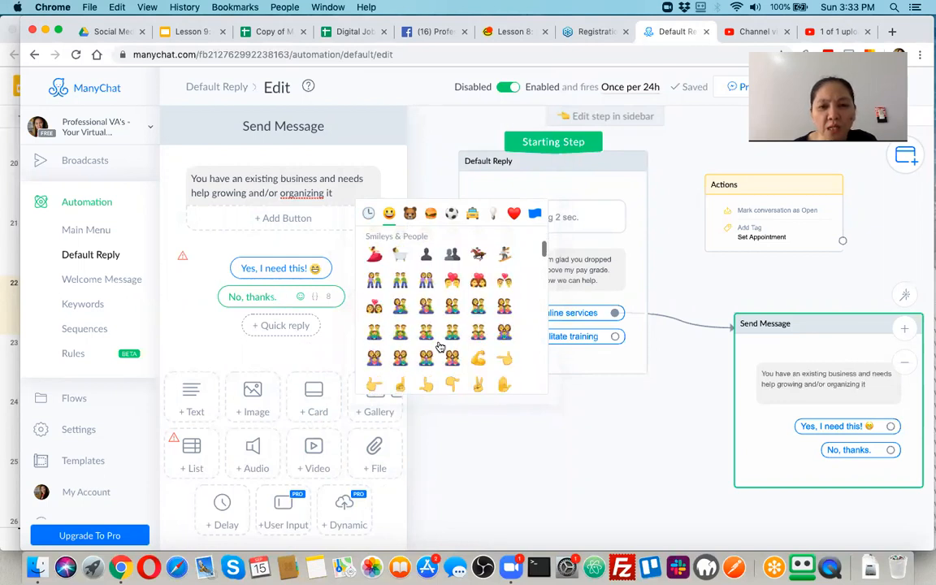
{"action": "scroll", "coordinate": [439, 348], "scroll_direction": "down", "scroll_amount": 3}
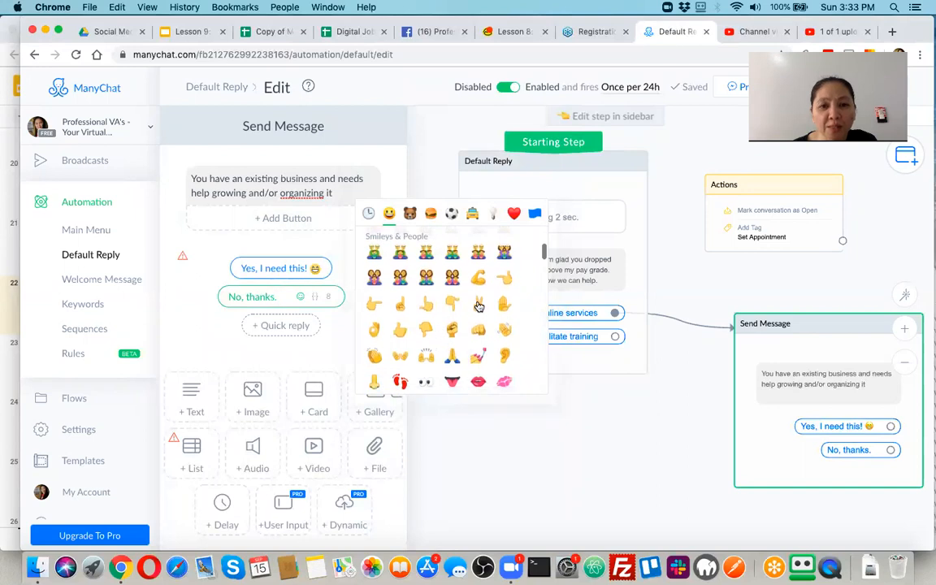
{"action": "left_click", "coordinate": [479, 305]}
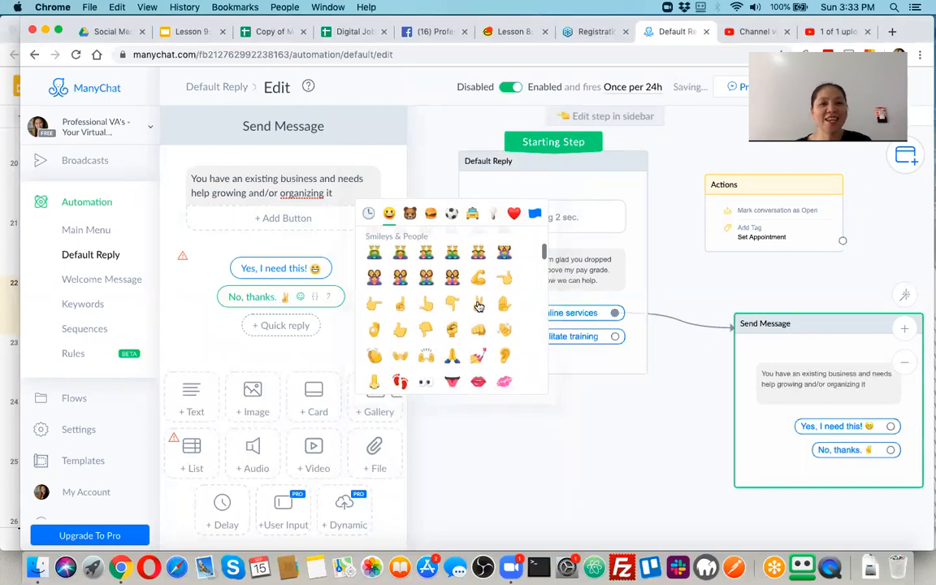
{"action": "left_click", "coordinate": [605, 437]}
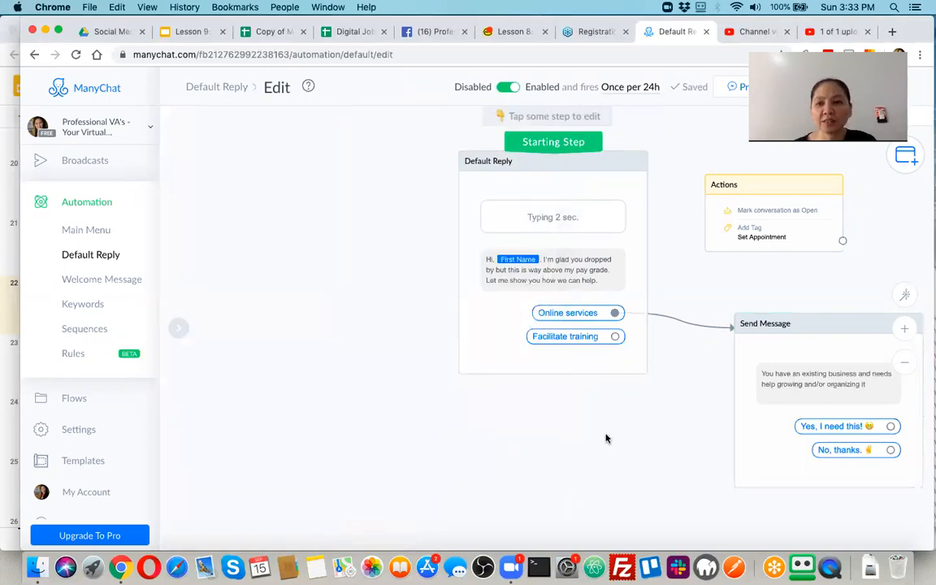
Move the Default Reply and Send Message cards left and open the Yes reply's settings.
{"action": "left_click_drag", "start_coordinate": [526, 185], "coordinate": [338, 169]}
{"action": "left_click_drag", "start_coordinate": [806, 328], "coordinate": [624, 334]}
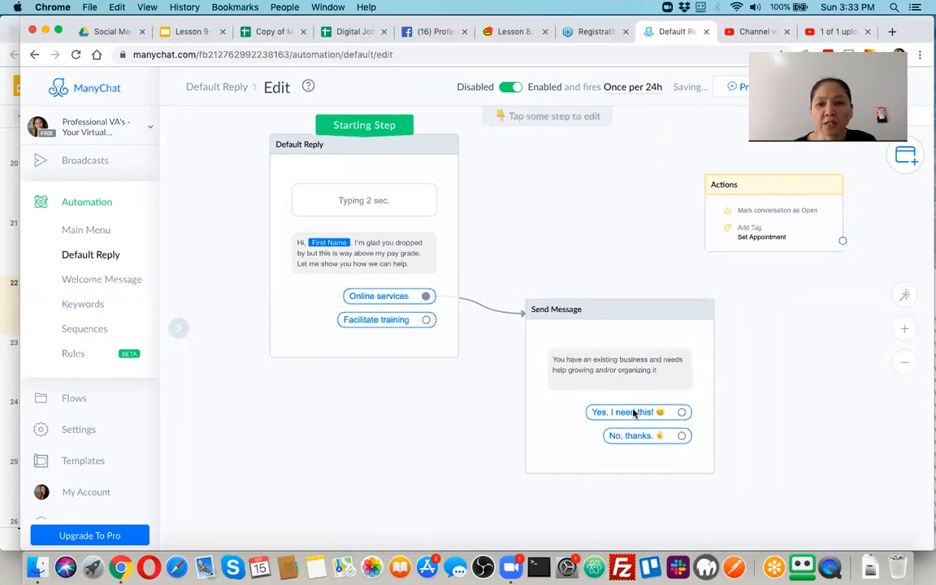
{"action": "left_click", "coordinate": [633, 413]}
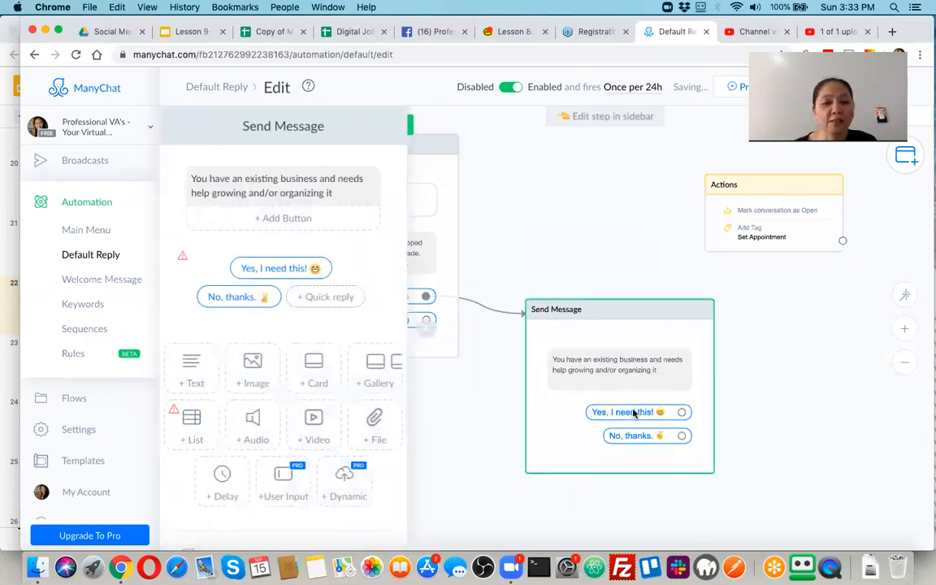
{"action": "left_click", "coordinate": [8, 299]}
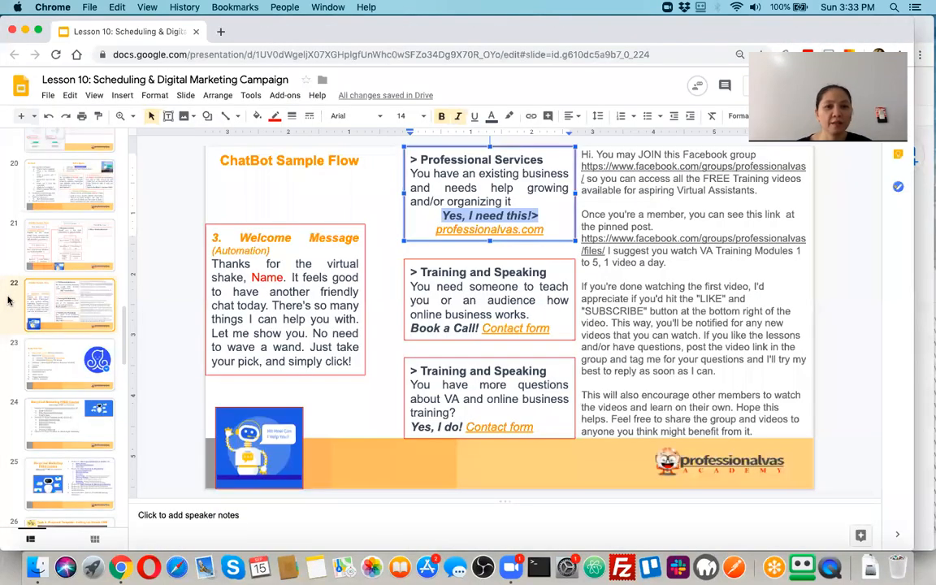
{"action": "left_click", "coordinate": [490, 302]}
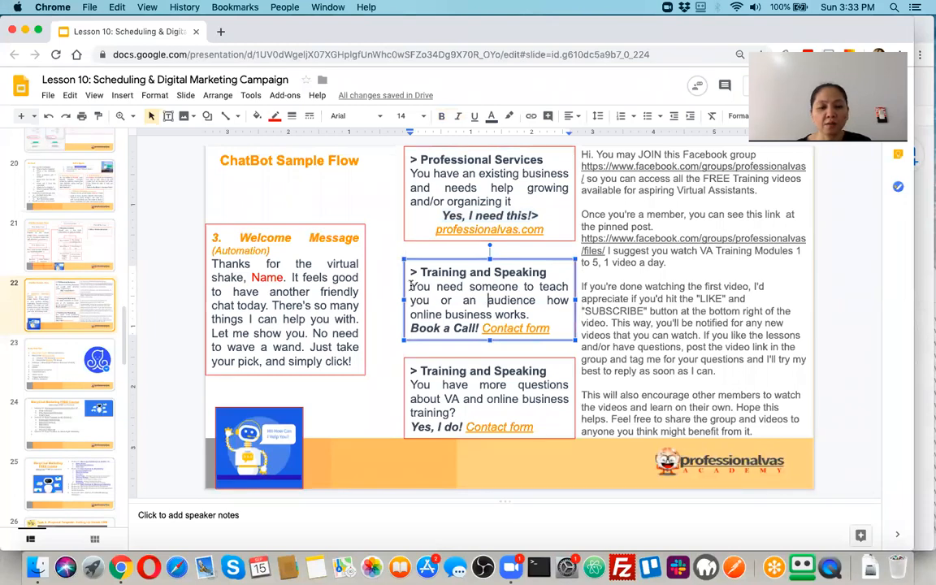
{"action": "key", "text": "super+grave"}
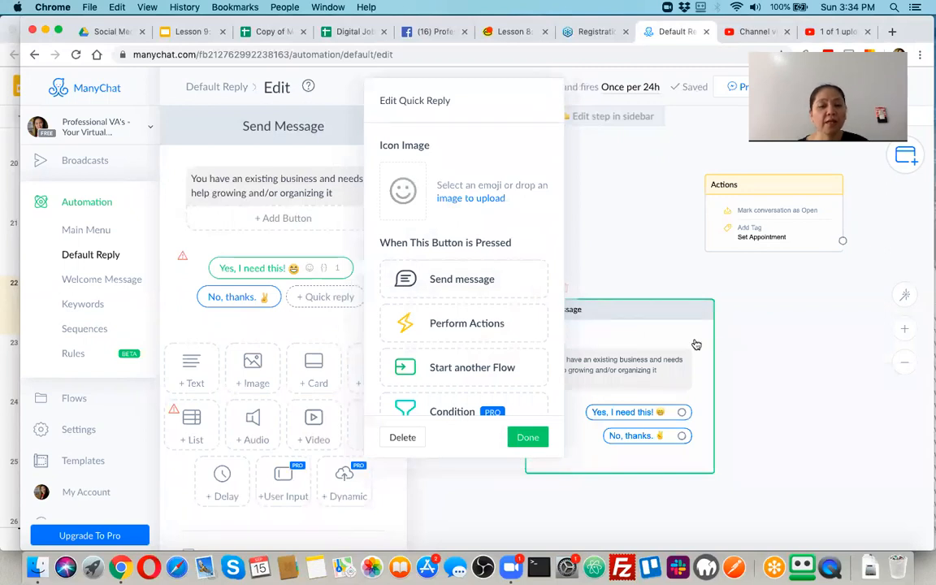
Set the 'Yes, I need this!' reply to send a new message and open Send Message #1.
{"action": "double_click", "coordinate": [764, 359]}
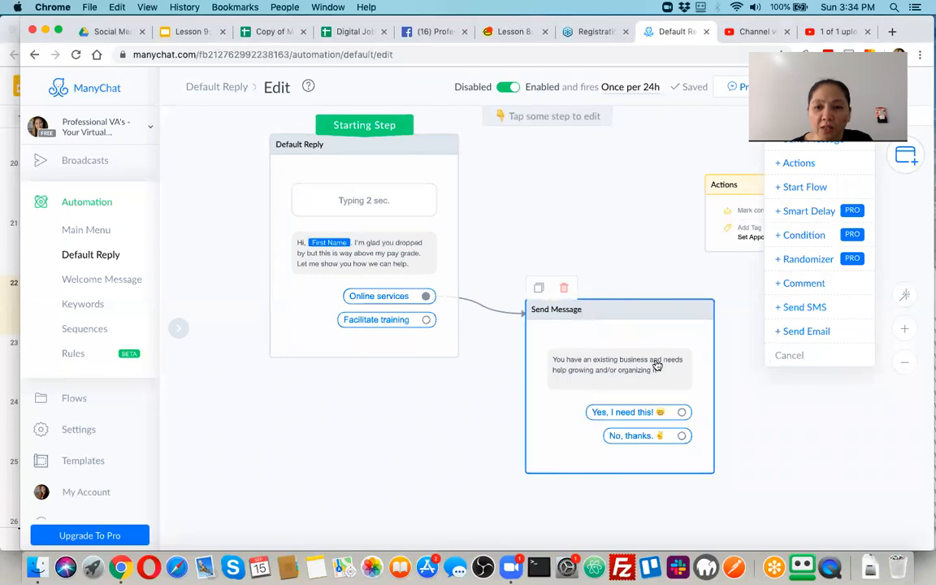
{"action": "left_click", "coordinate": [674, 415]}
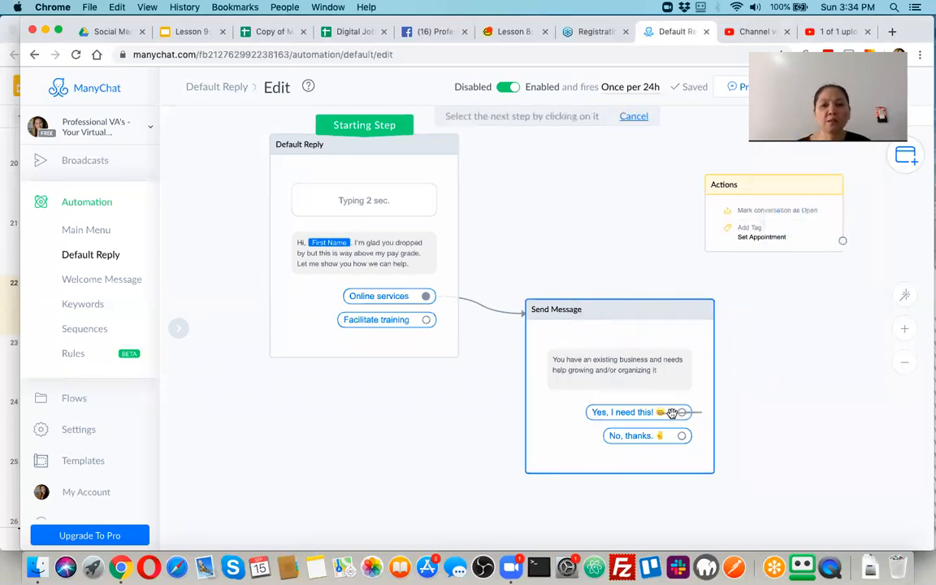
{"action": "left_click", "coordinate": [700, 436]}
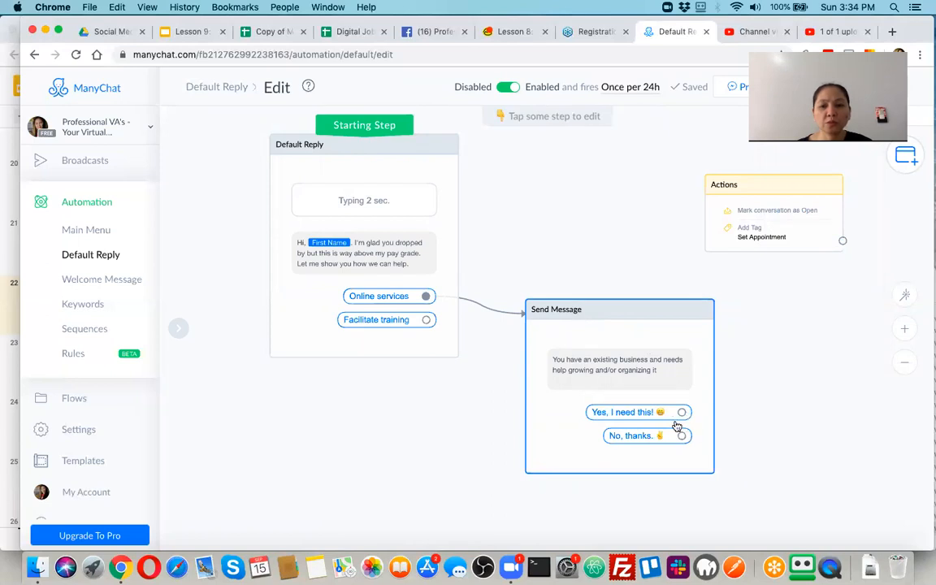
{"action": "left_click", "coordinate": [626, 413]}
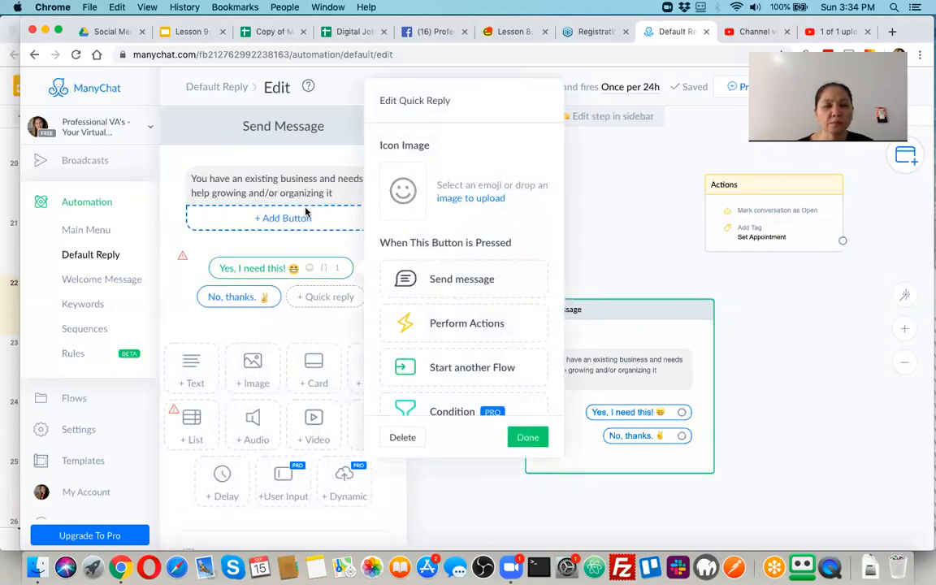
{"action": "left_click", "coordinate": [447, 279]}
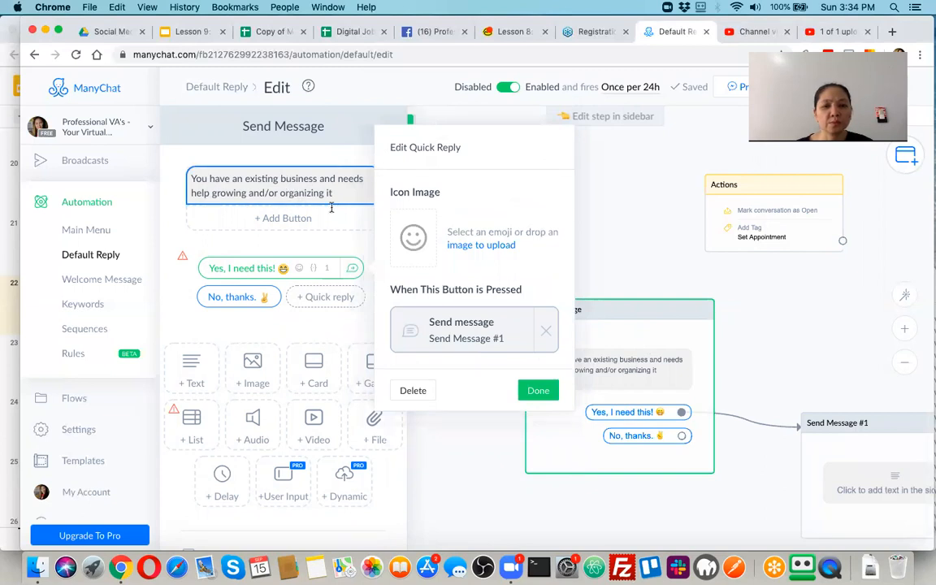
{"action": "left_click", "coordinate": [464, 333]}
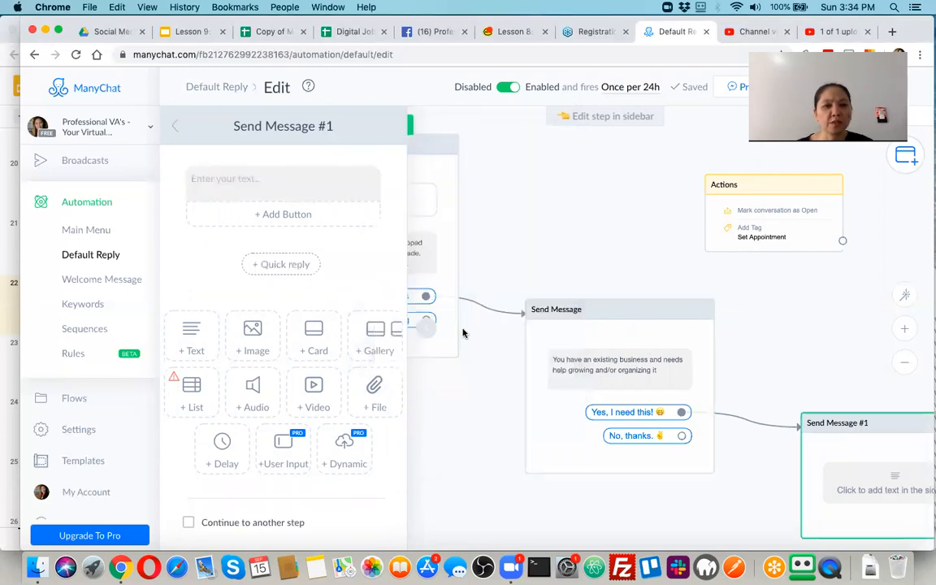
Write 'Great! Thanks! I prefer to show you how.' as the Send Message #1 text, dropping the unfinished second sentence.
{"action": "left_click", "coordinate": [257, 180]}
{"action": "type", "text": "Great! thanks"}
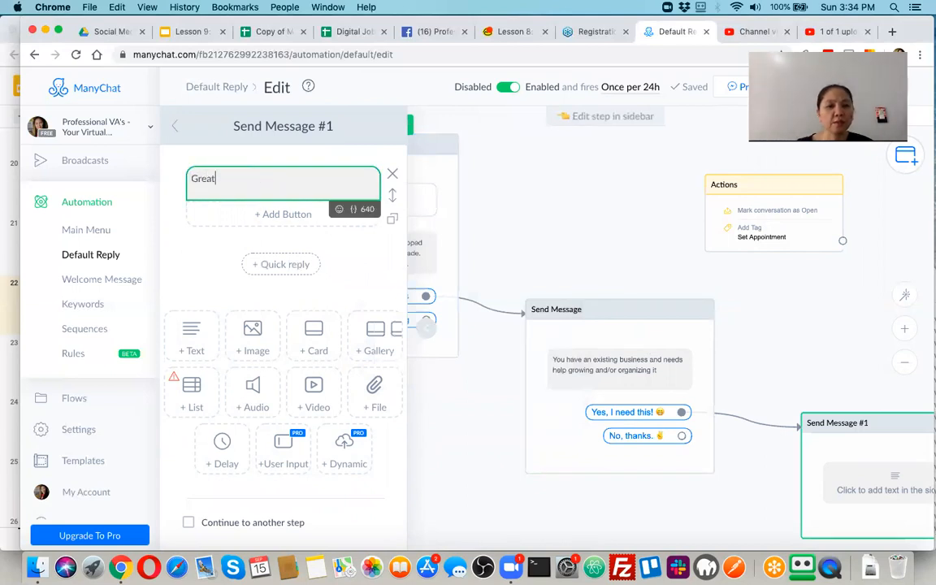
{"action": "key", "text": "Left"}
{"action": "key", "text": "Left"}
{"action": "key", "text": "Left"}
{"action": "key", "text": "Left"}
{"action": "key", "text": "BackSpace"}
{"action": "type", "text": "T"}
{"action": "key", "text": "Right"}
{"action": "key", "text": "Right"}
{"action": "key", "text": "Right"}
{"action": "key", "text": "Right"}
{"action": "key", "text": "Right"}
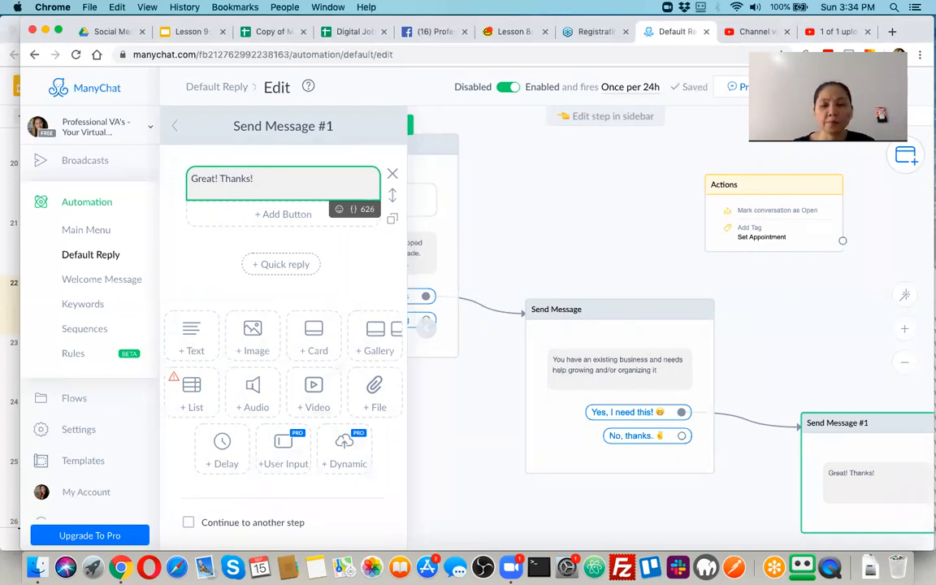
{"action": "type", "text": "I prefer to show you how."}
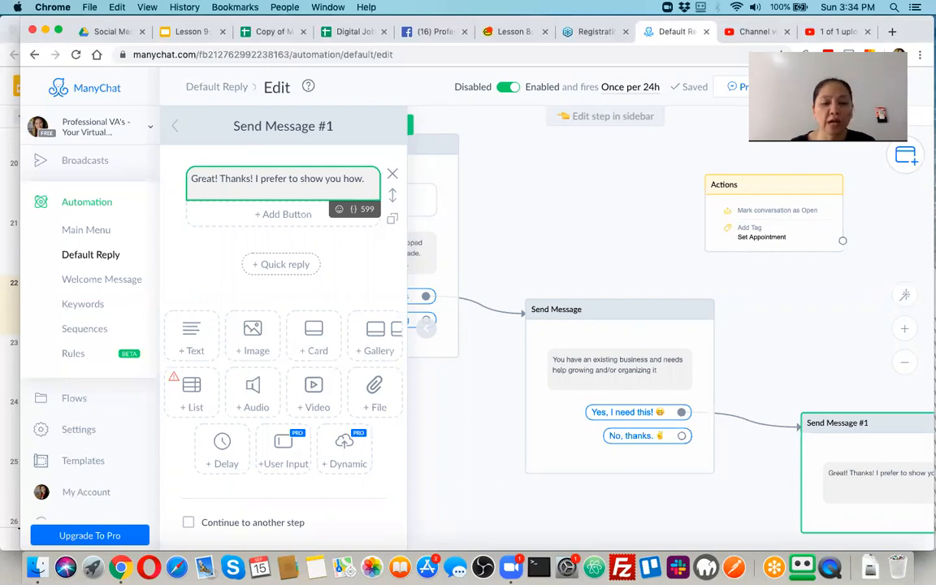
{"action": "type", "text": "Please "}
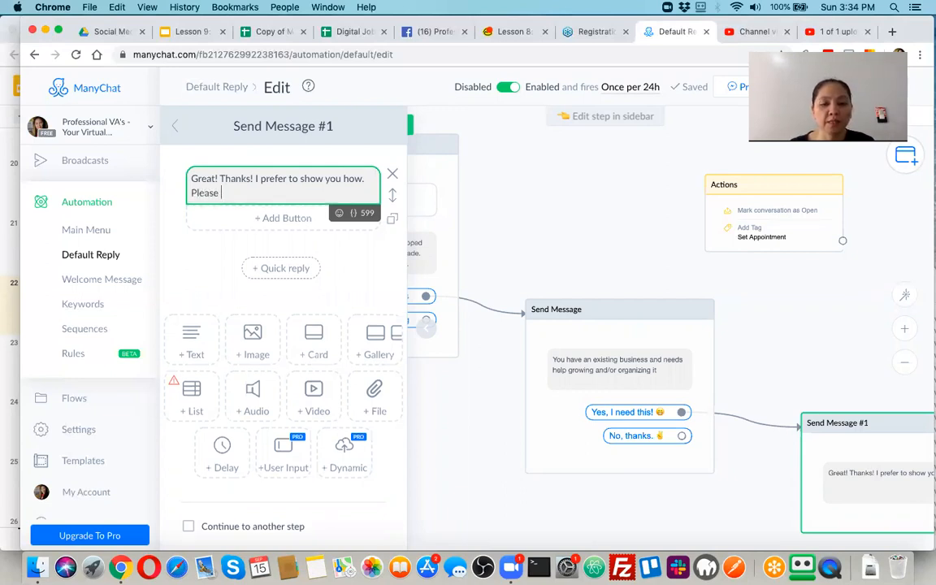
{"action": "type", "text": "click this li"}
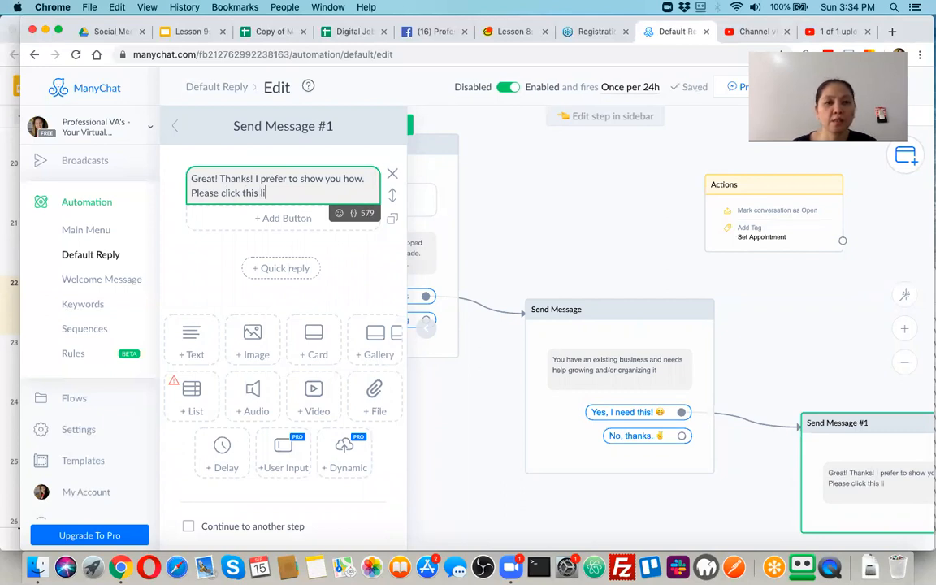
{"action": "key", "text": "shift+Home"}
{"action": "key", "text": "BackSpace"}
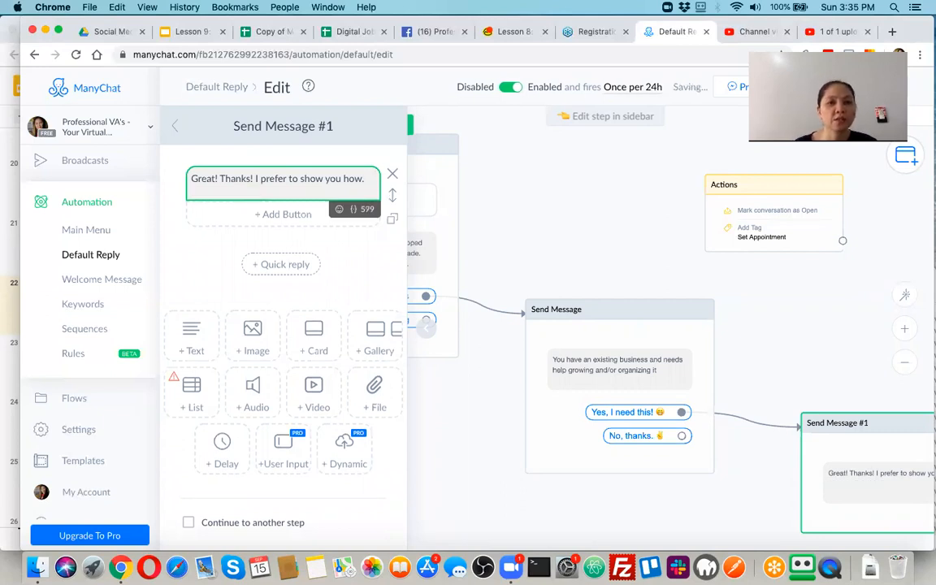
Add a 'Click for a DEMO' quick reply under the first message.
{"action": "left_click", "coordinate": [282, 263]}
{"action": "type", "text": "Click"}
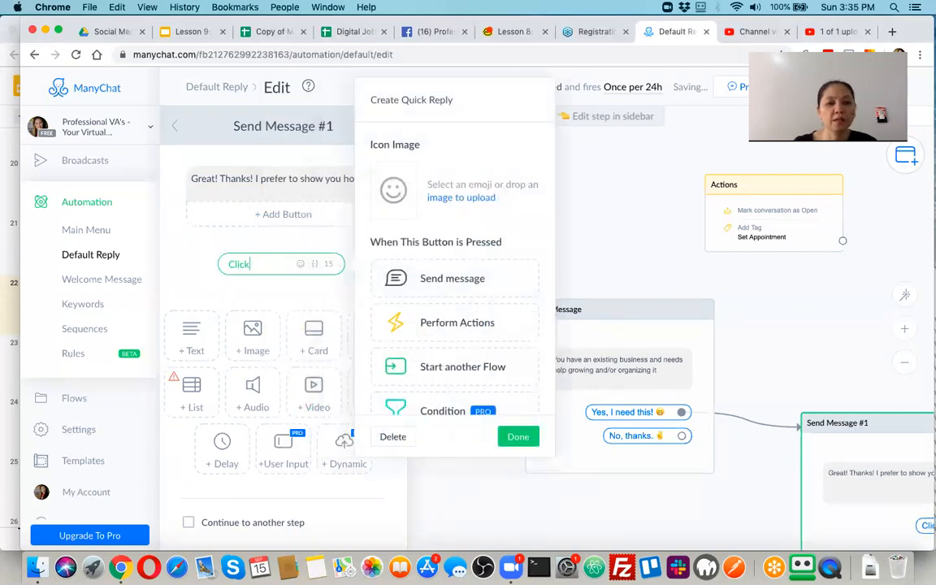
{"action": "type", "text": " for a DEMO"}
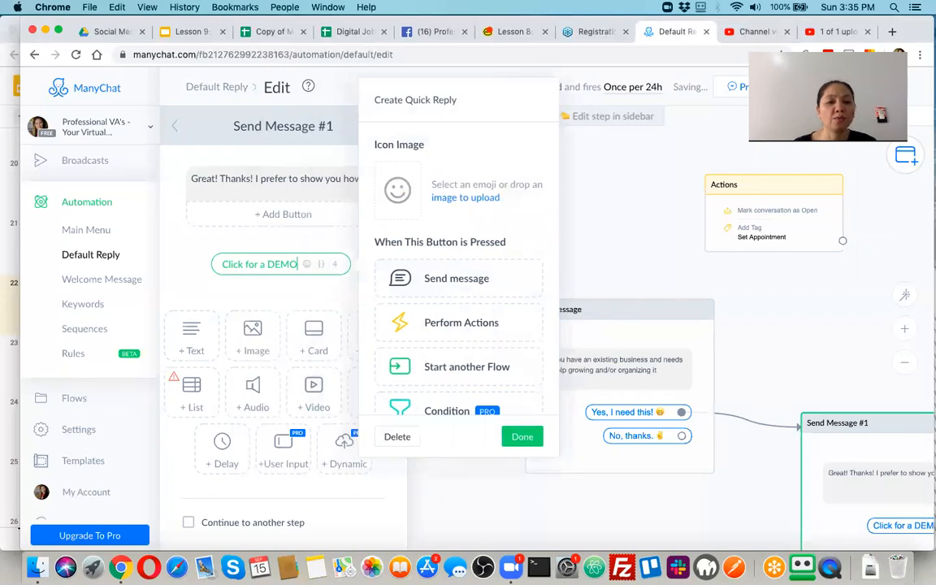
{"action": "scroll", "coordinate": [457, 325], "scroll_direction": "down", "scroll_amount": 3}
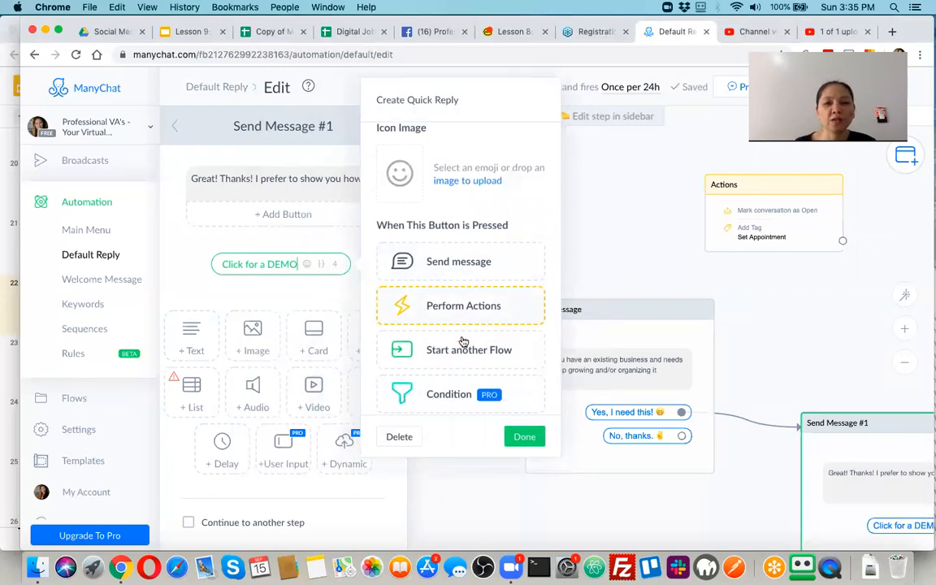
{"action": "scroll", "coordinate": [462, 362], "scroll_direction": "down", "scroll_amount": 2}
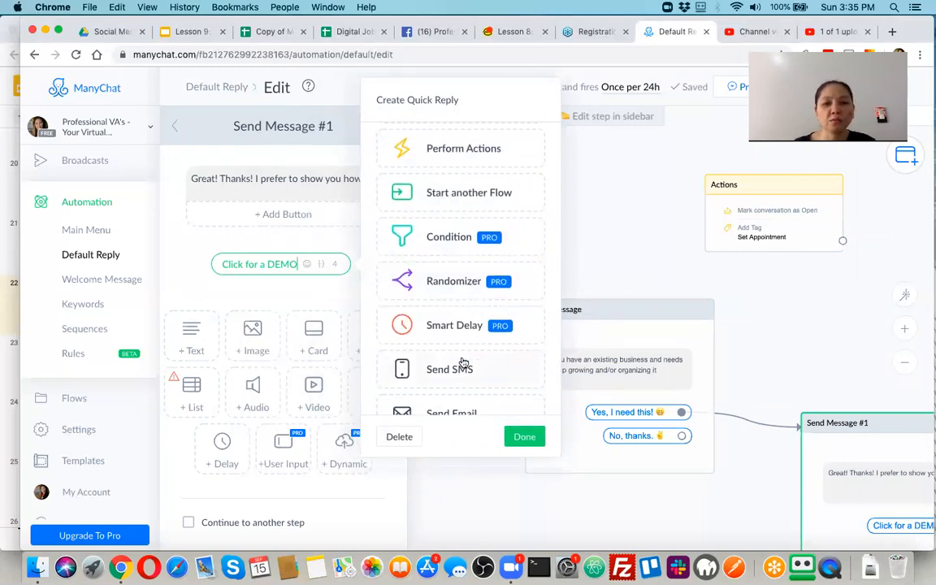
{"action": "scroll", "coordinate": [462, 362], "scroll_direction": "down", "scroll_amount": 2}
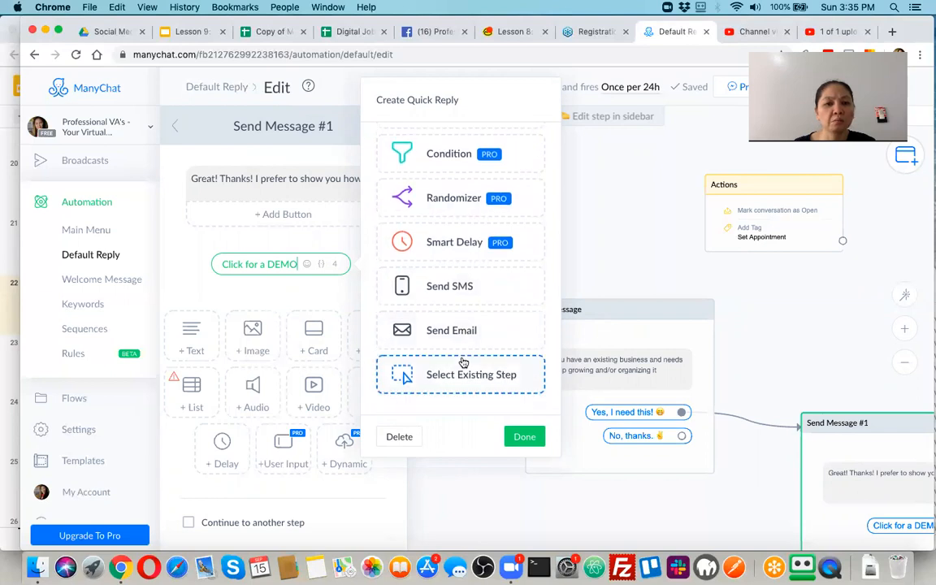
{"action": "scroll", "coordinate": [462, 362], "scroll_direction": "up", "scroll_amount": 10}
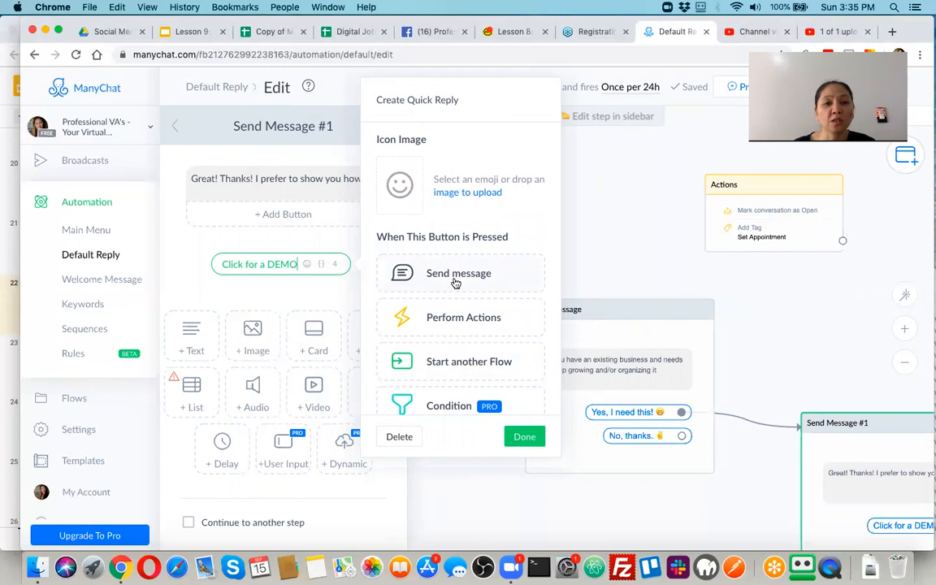
Have the quick reply send a new Send Message #2 and open its text for editing.
{"action": "left_click", "coordinate": [456, 281]}
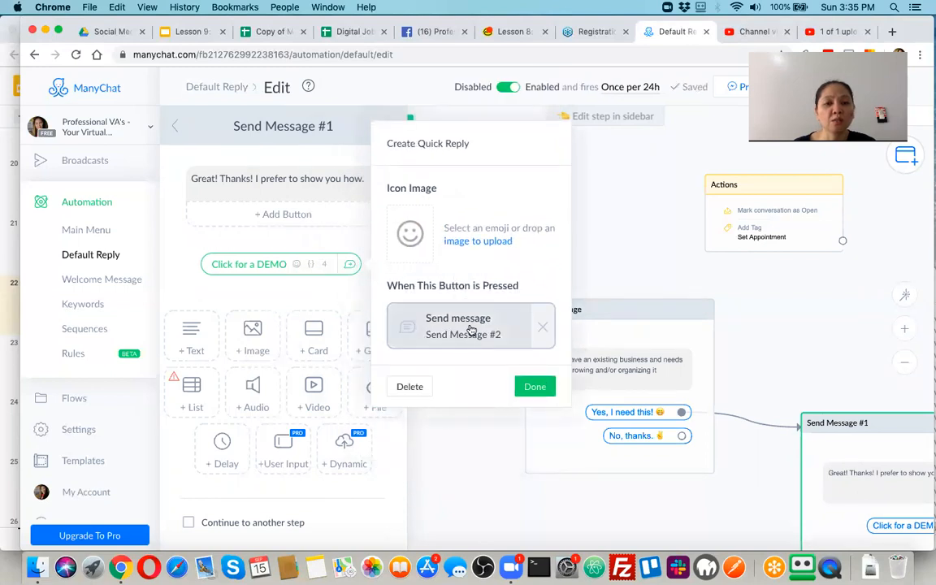
{"action": "left_click", "coordinate": [475, 334]}
{"action": "left_click", "coordinate": [320, 175]}
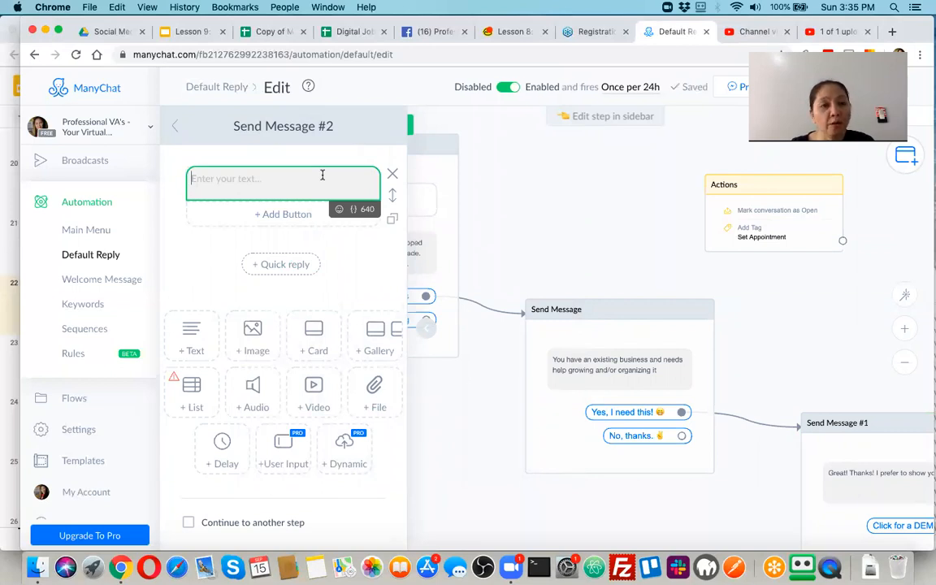
{"action": "left_click", "coordinate": [892, 31]}
Go to calendly.com and log in with the account e-mail and password.
{"action": "type", "text": "cal"}
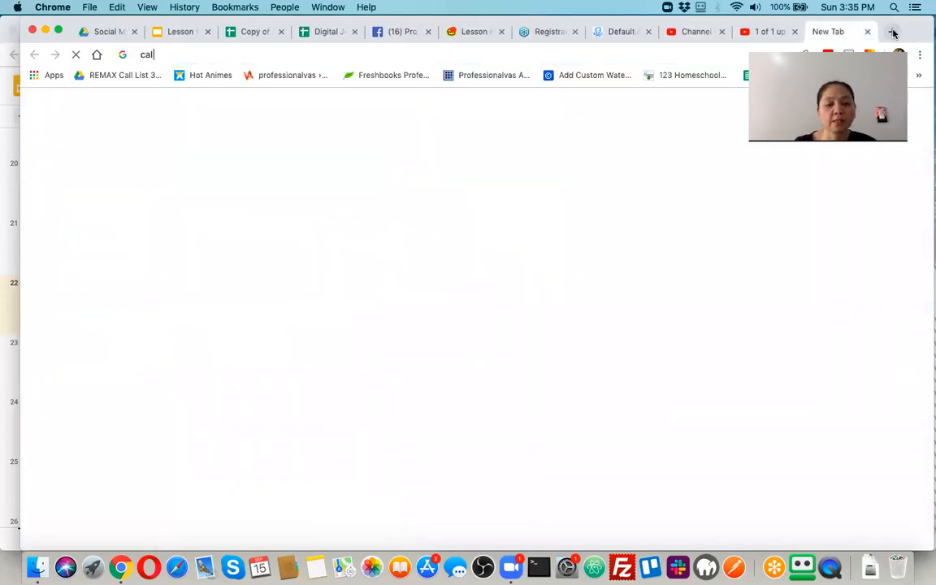
{"action": "type", "text": "endly.com"}
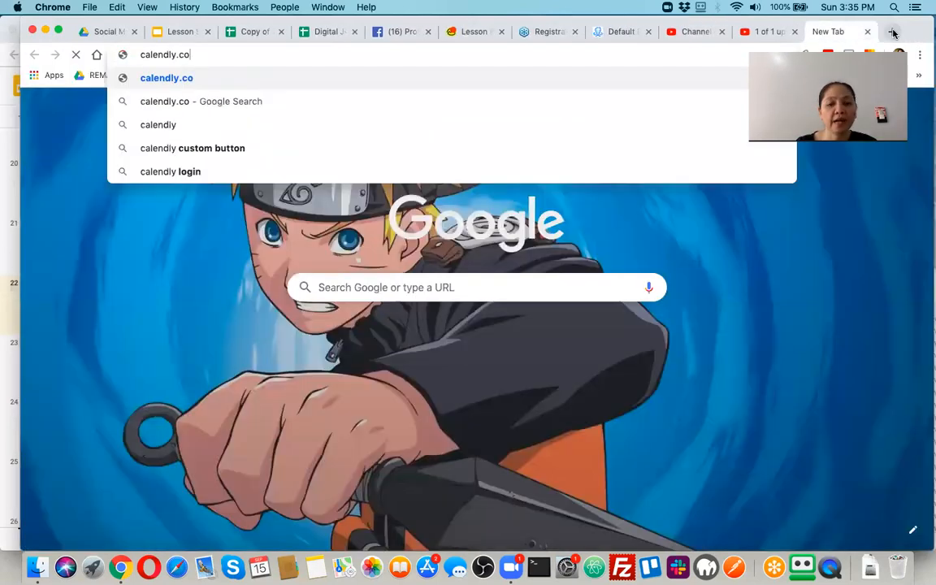
{"action": "key", "text": "Return"}
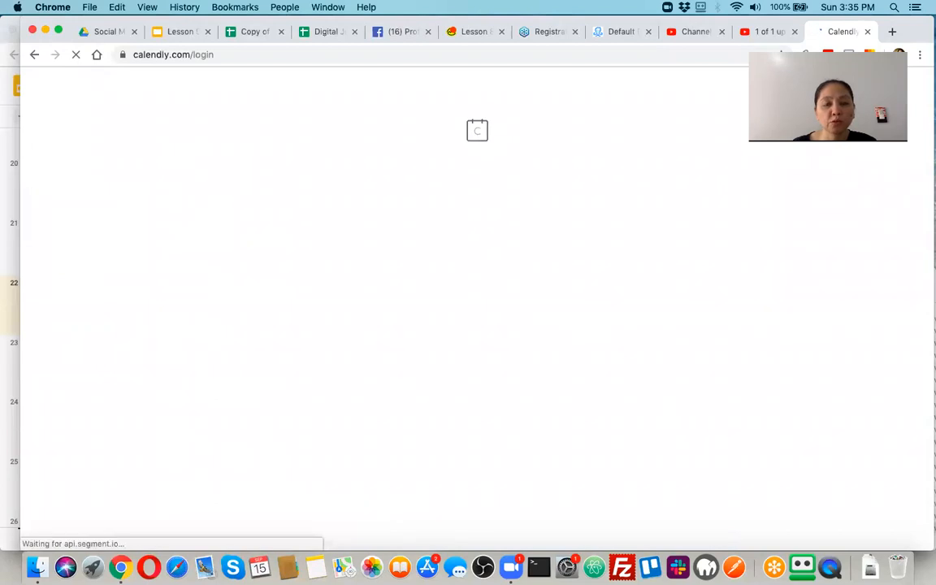
{"action": "type", "text": "rochefel"}
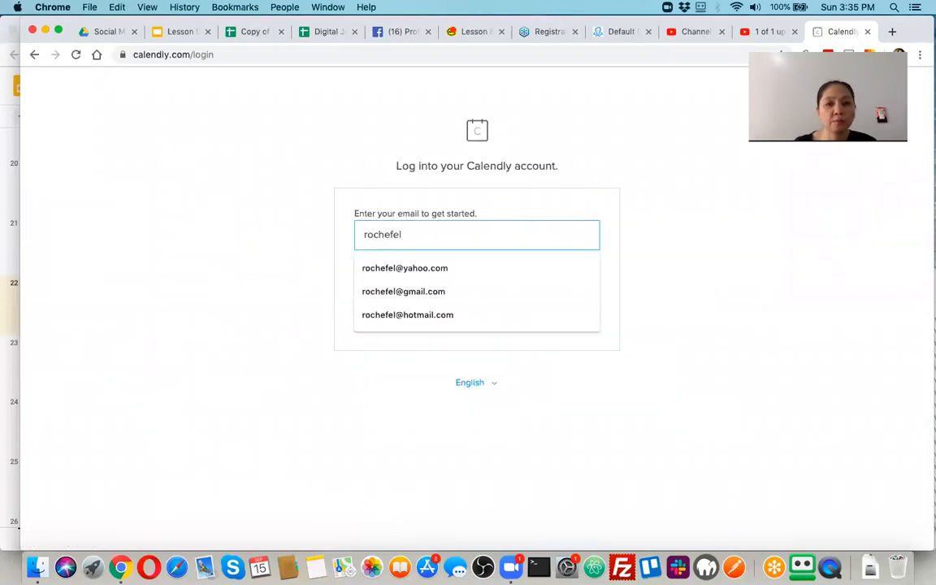
{"action": "key", "text": "Down"}
{"action": "key", "text": "Return"}
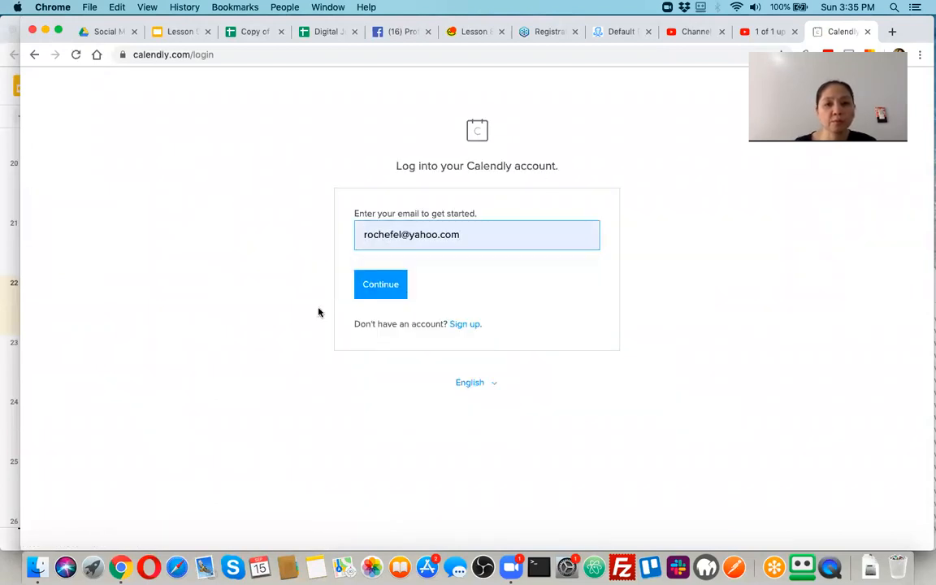
{"action": "left_click", "coordinate": [379, 286]}
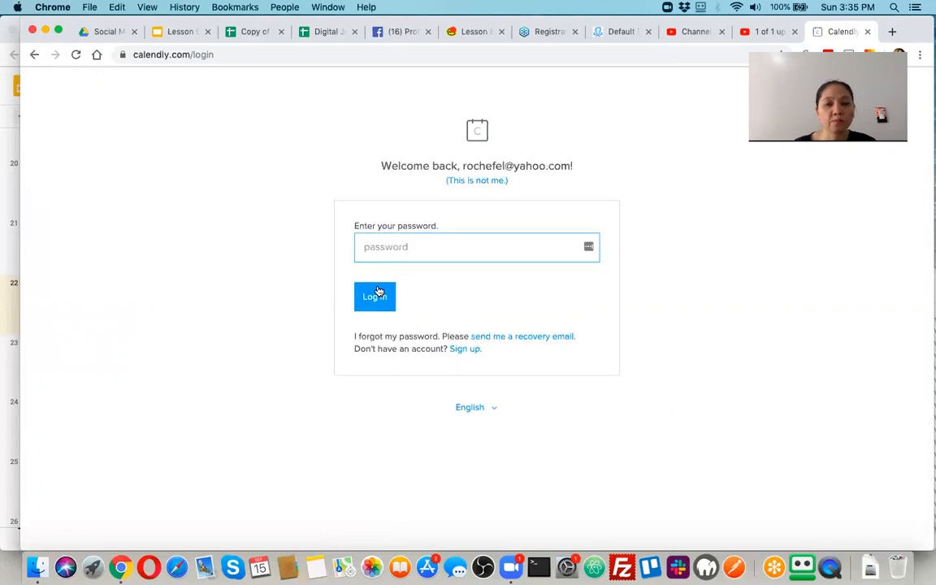
{"action": "type", "text": "*******"}
{"action": "key", "text": "Return"}
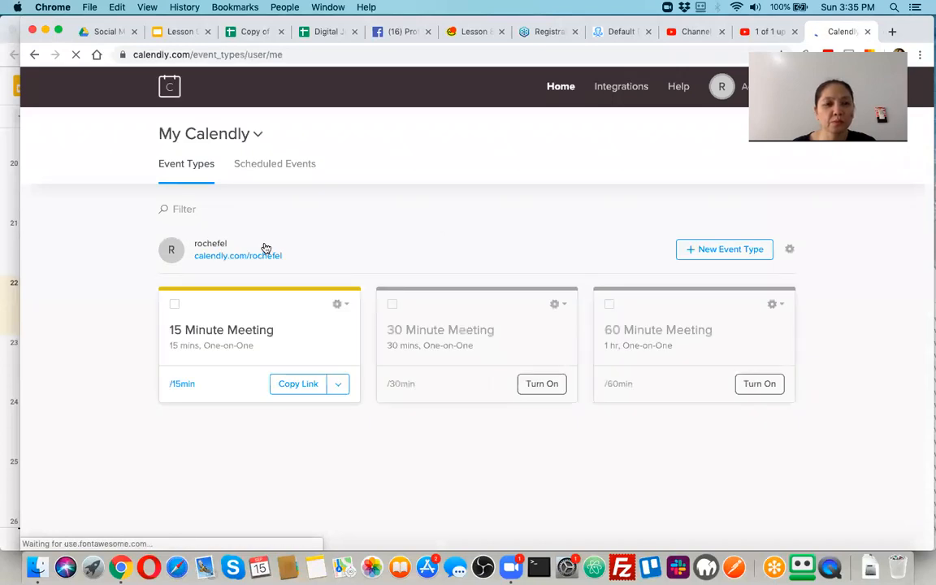
Select and copy the personal booking link on the Event Types page, then return to ManyChat.
{"action": "left_click_drag", "start_coordinate": [169, 231], "coordinate": [270, 252]}
{"action": "left_click", "coordinate": [272, 252]}
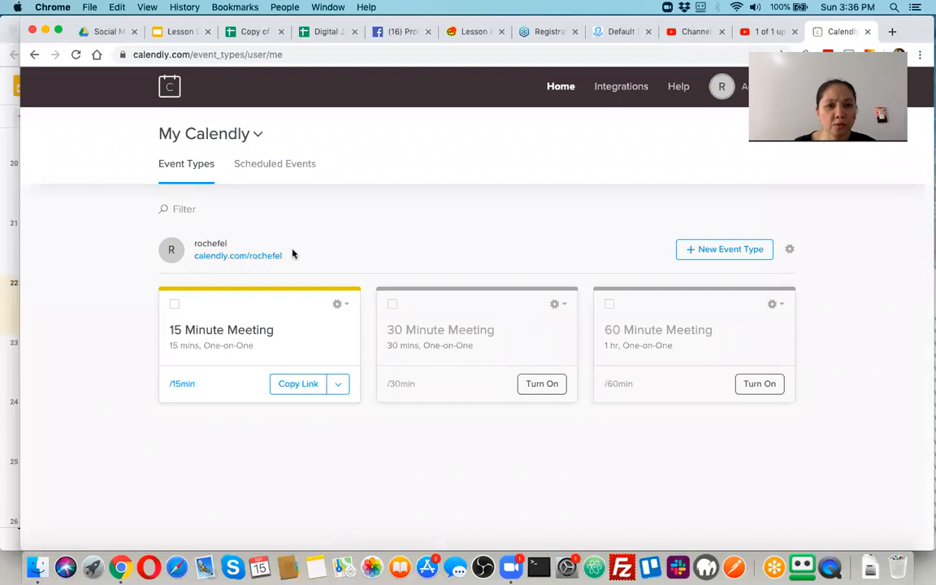
{"action": "left_click", "coordinate": [884, 169]}
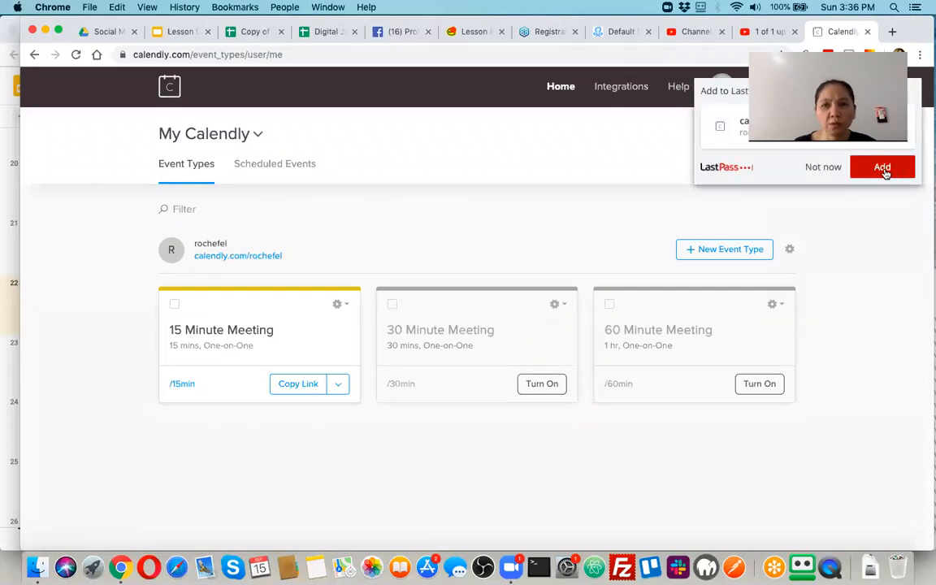
{"action": "left_click_drag", "start_coordinate": [193, 242], "coordinate": [241, 265]}
{"action": "left_click", "coordinate": [251, 267]}
{"action": "left_click_drag", "start_coordinate": [194, 242], "coordinate": [267, 257]}
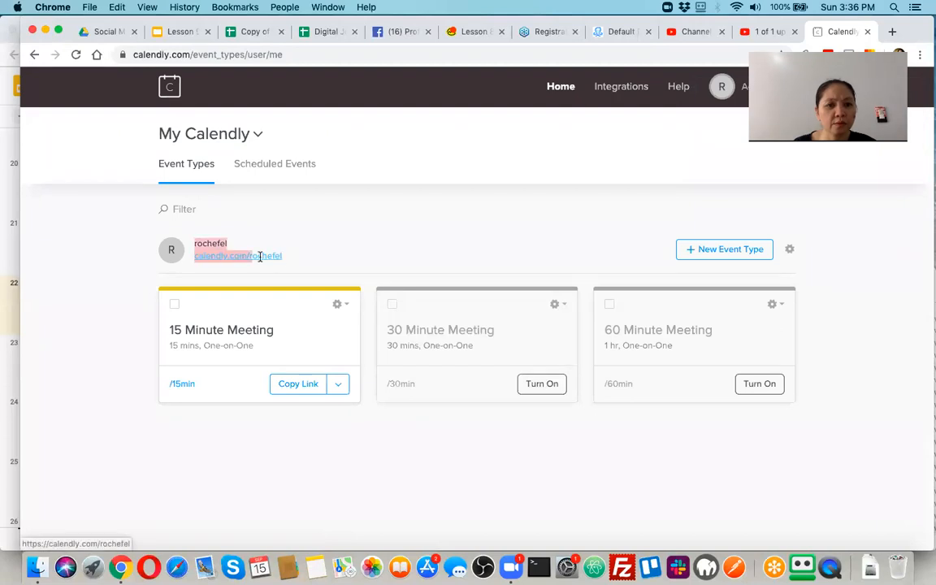
{"action": "left_click", "coordinate": [195, 272]}
{"action": "left_click_drag", "start_coordinate": [194, 242], "coordinate": [280, 256]}
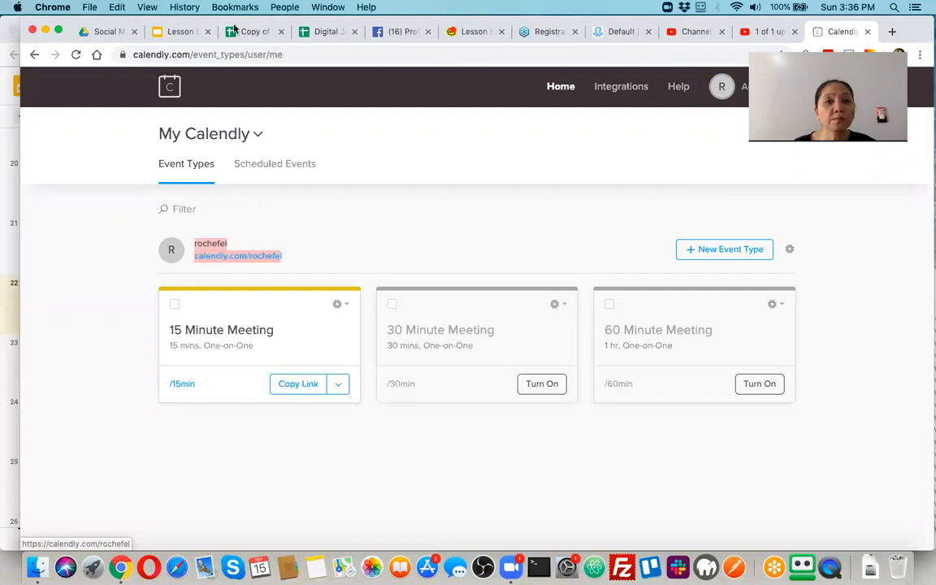
{"action": "left_click", "coordinate": [601, 31]}
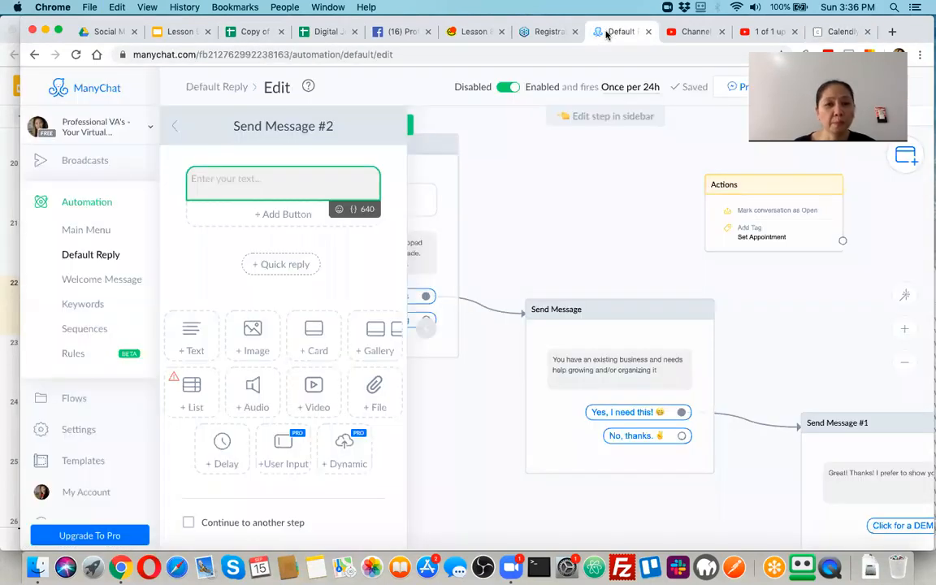
Paste the Calendly link into Send Message #2, retype its first line as 'CLICK FOR DEMO NOW!', and cut the link line.
{"action": "key", "text": "super+v"}
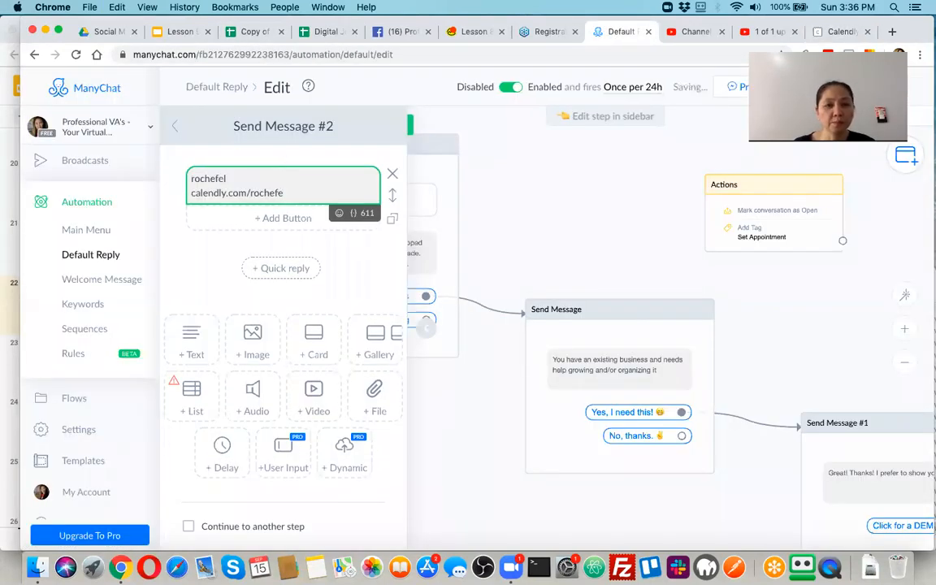
{"action": "double_click", "coordinate": [209, 178]}
{"action": "type", "text": "CLICK N"}
{"action": "key", "text": "BackSpace"}
{"action": "key", "text": "BackSpace"}
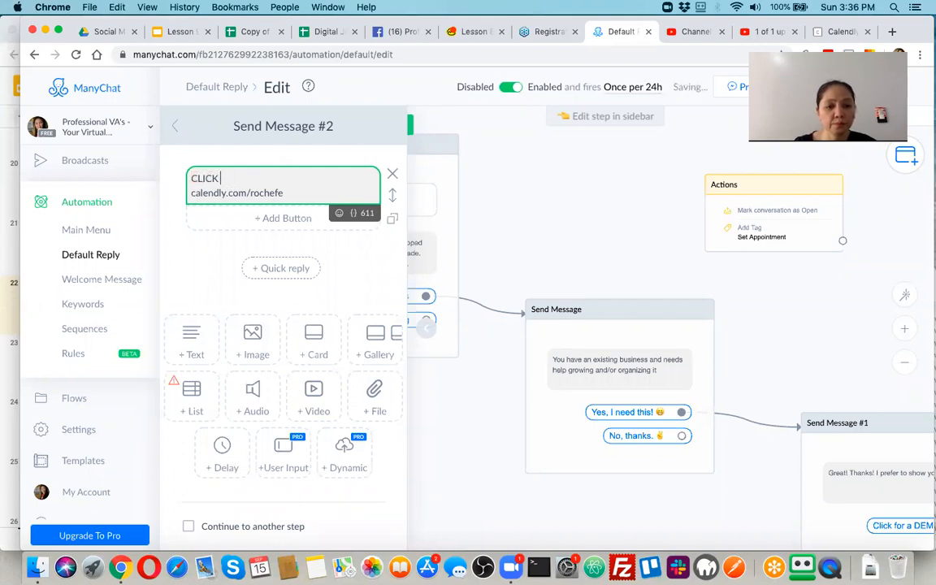
{"action": "type", "text": "FOR DEMO NOW!"}
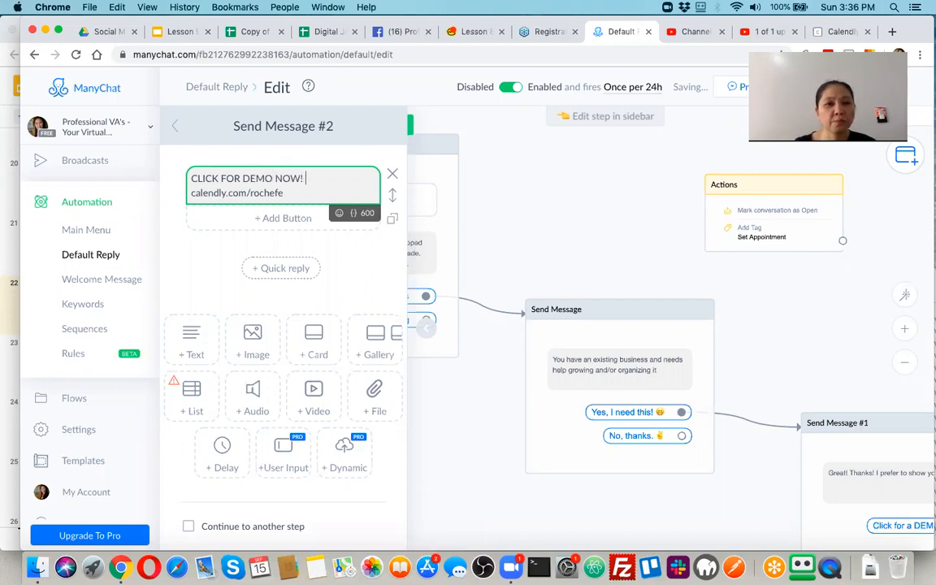
{"action": "key", "text": "shift+super+Left"}
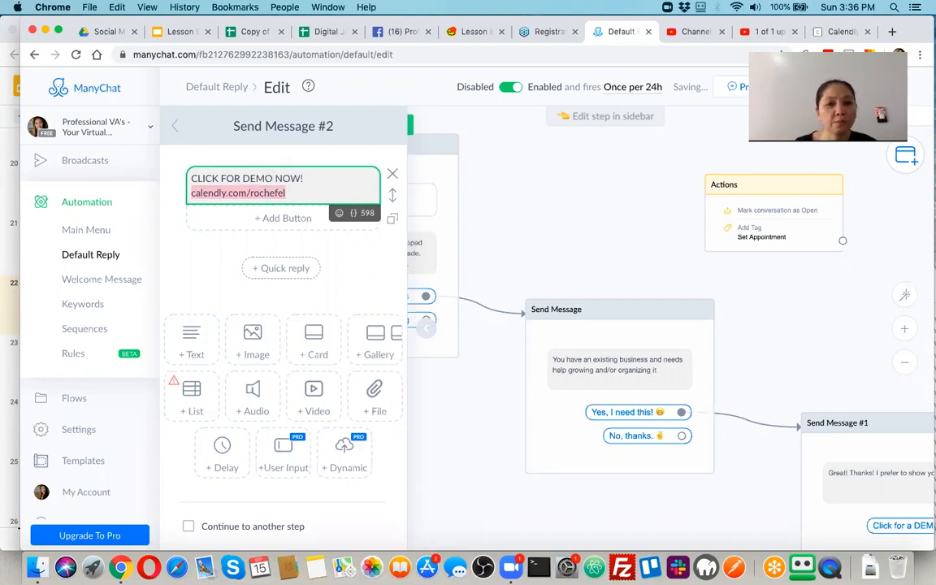
{"action": "key", "text": "super+x"}
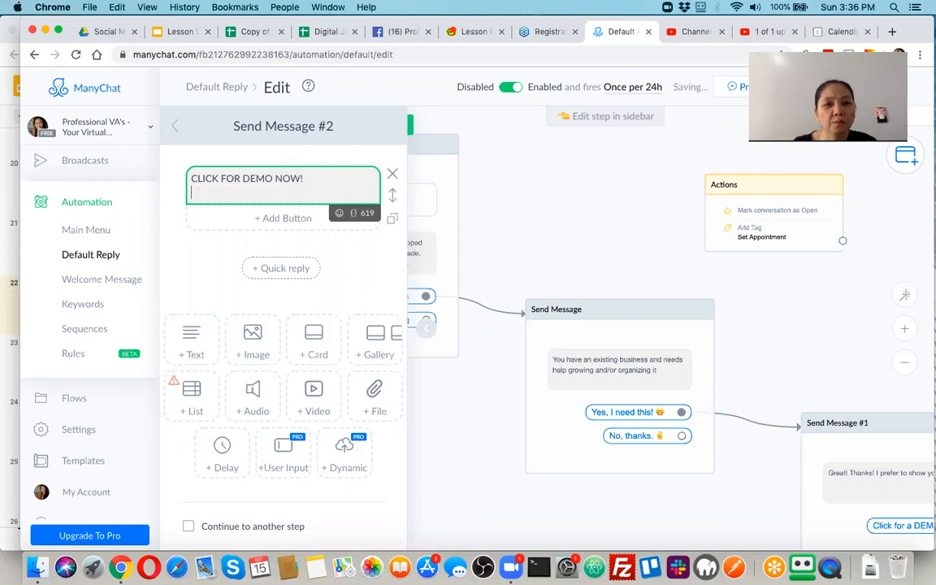
{"action": "key", "text": "BackSpace"}
Add a button beneath Send Message #2 and close the editors to view the flow.
{"action": "left_click", "coordinate": [294, 192]}
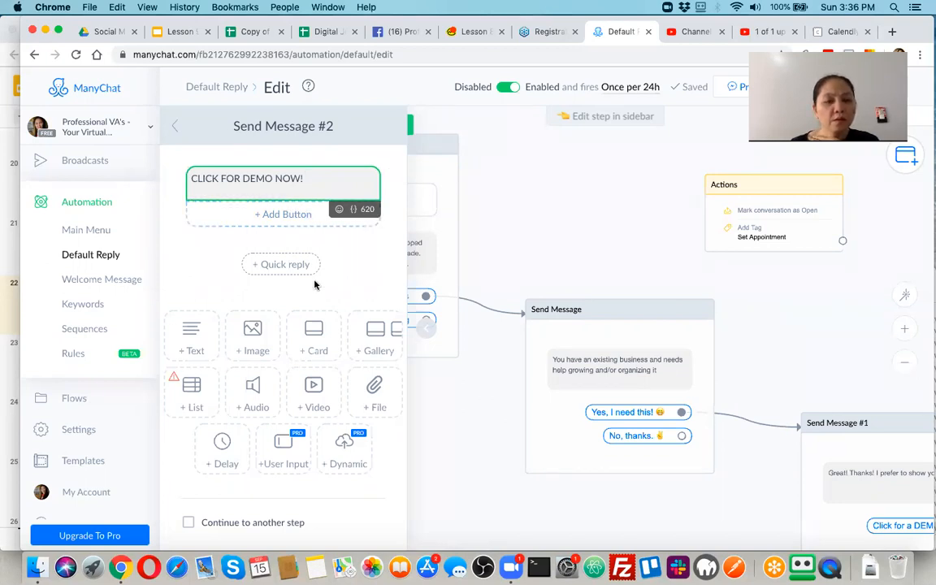
{"action": "left_click", "coordinate": [286, 214]}
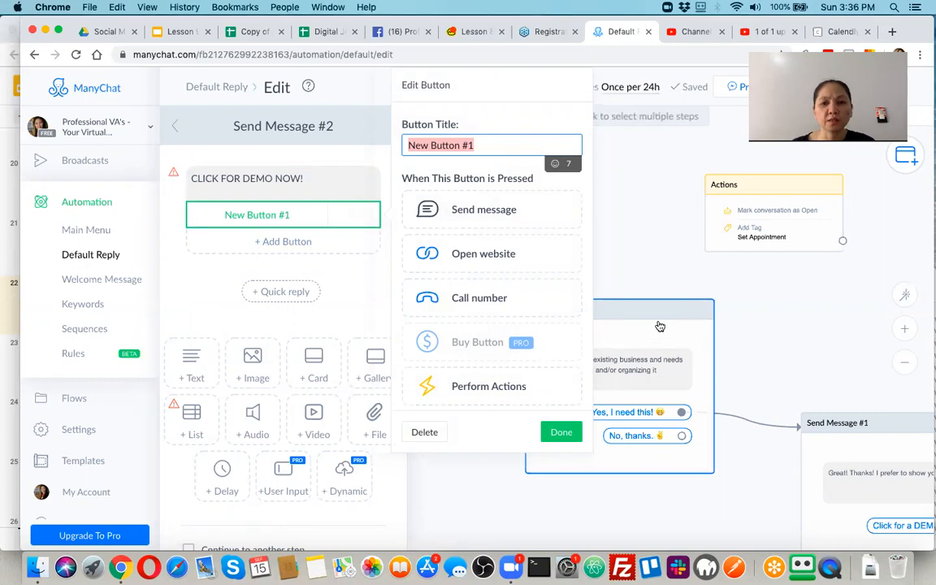
{"action": "left_click", "coordinate": [743, 333]}
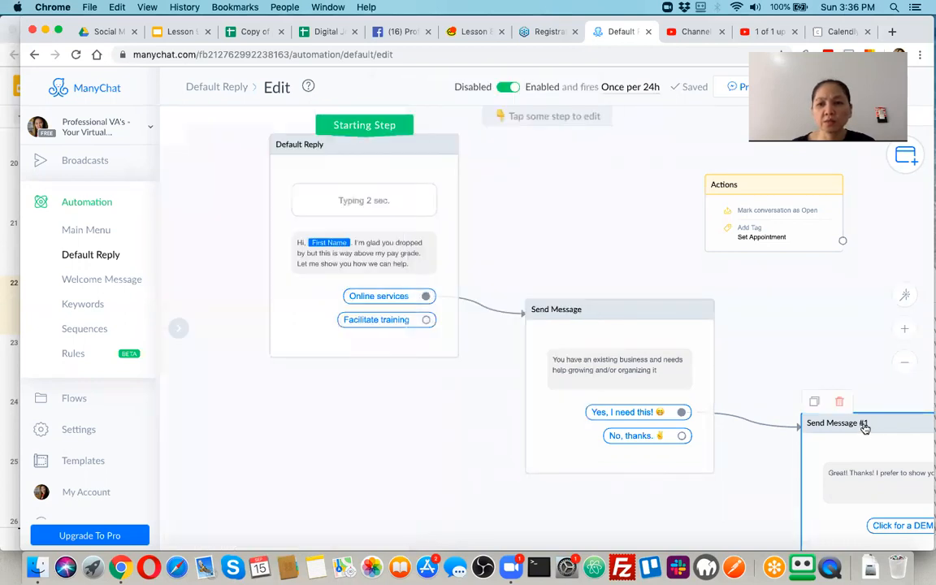
Delete the old Send Message #1 step and open the Send Message step.
{"action": "left_click", "coordinate": [841, 404]}
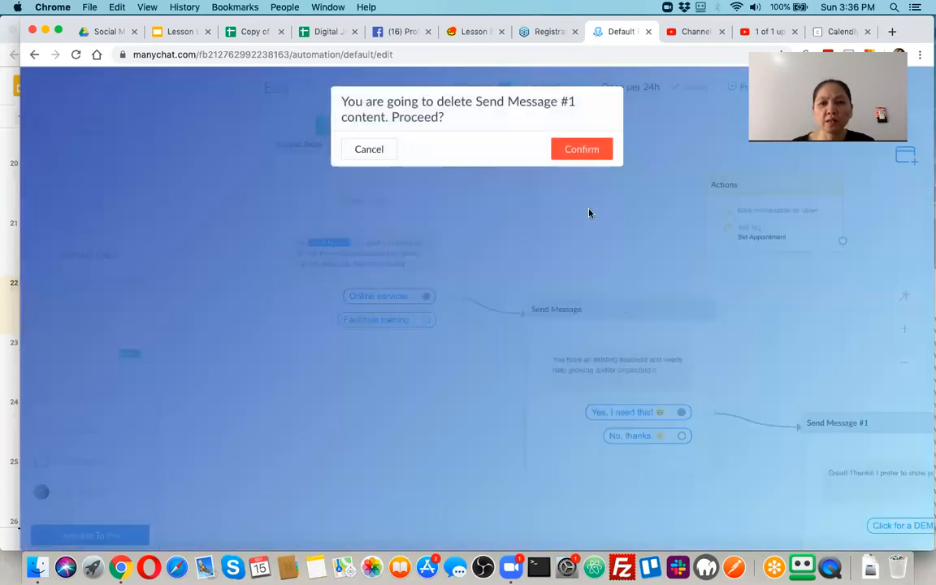
{"action": "left_click", "coordinate": [578, 147]}
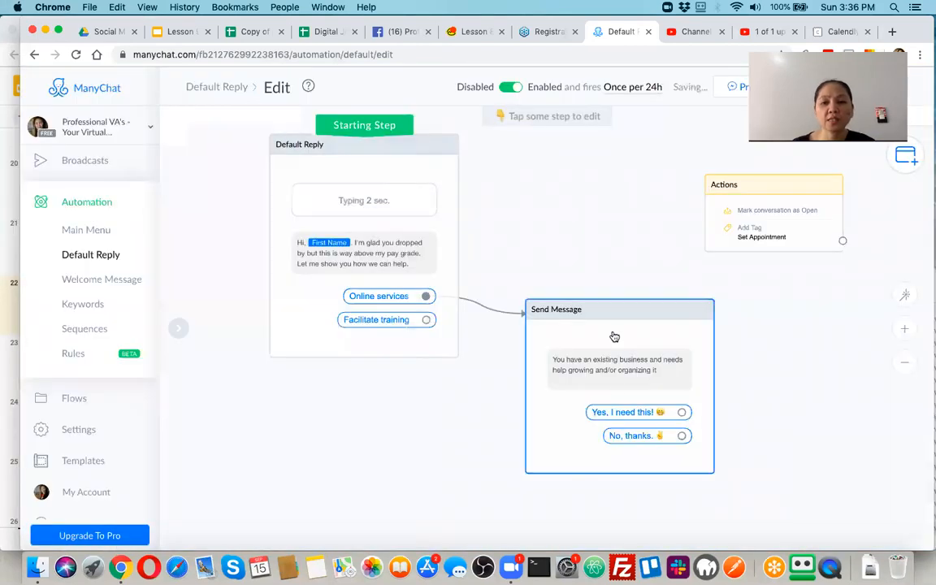
{"action": "left_click", "coordinate": [618, 414]}
Remove a stray new button, then drag a connection from 'Yes, I need this!' to empty canvas.
{"action": "left_click", "coordinate": [313, 268]}
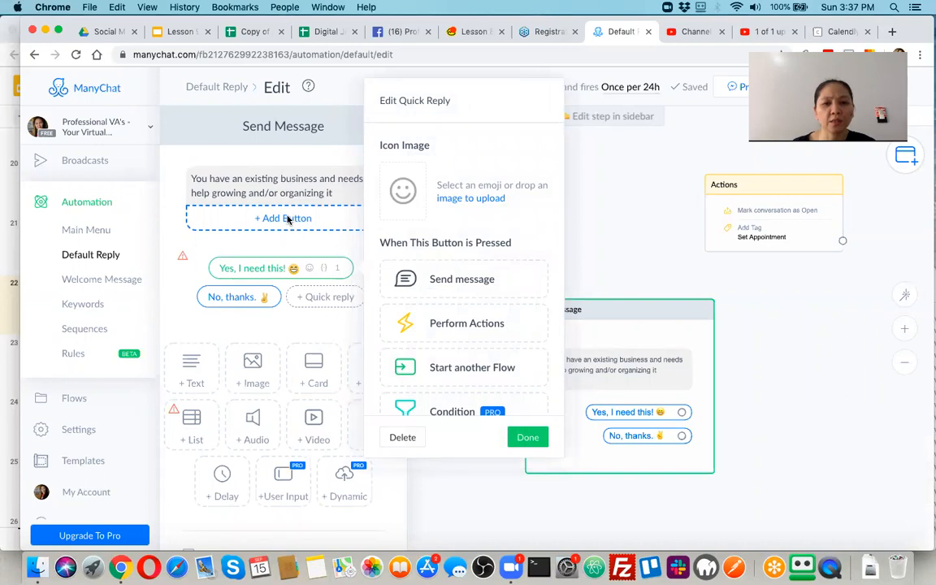
{"action": "left_click", "coordinate": [287, 219]}
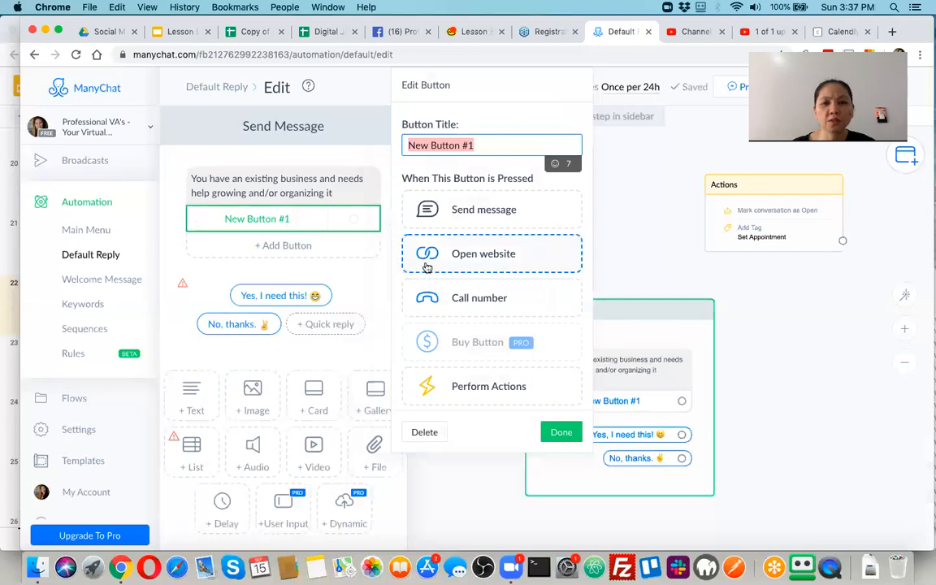
{"action": "left_click", "coordinate": [424, 434]}
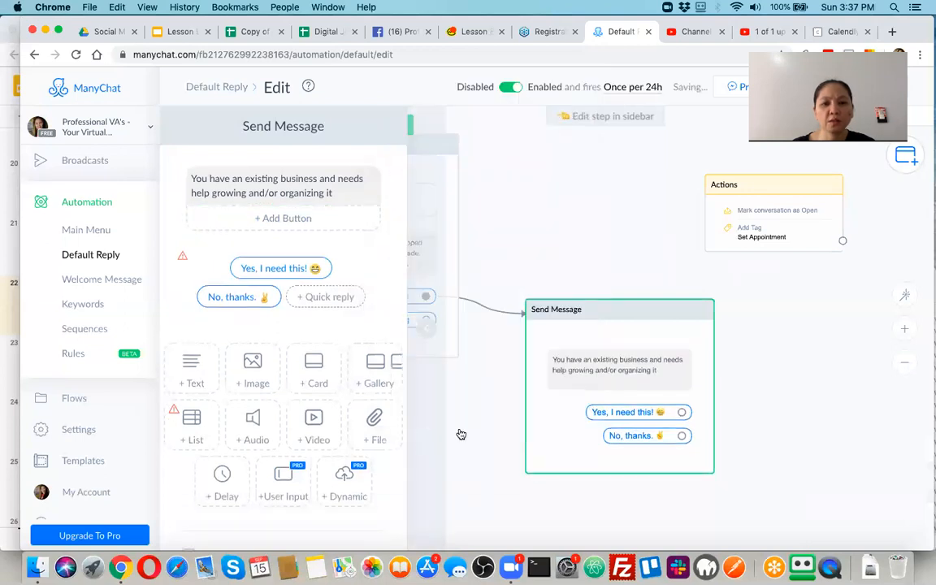
{"action": "left_click", "coordinate": [682, 413]}
{"action": "left_click_drag", "start_coordinate": [683, 413], "coordinate": [797, 390]}
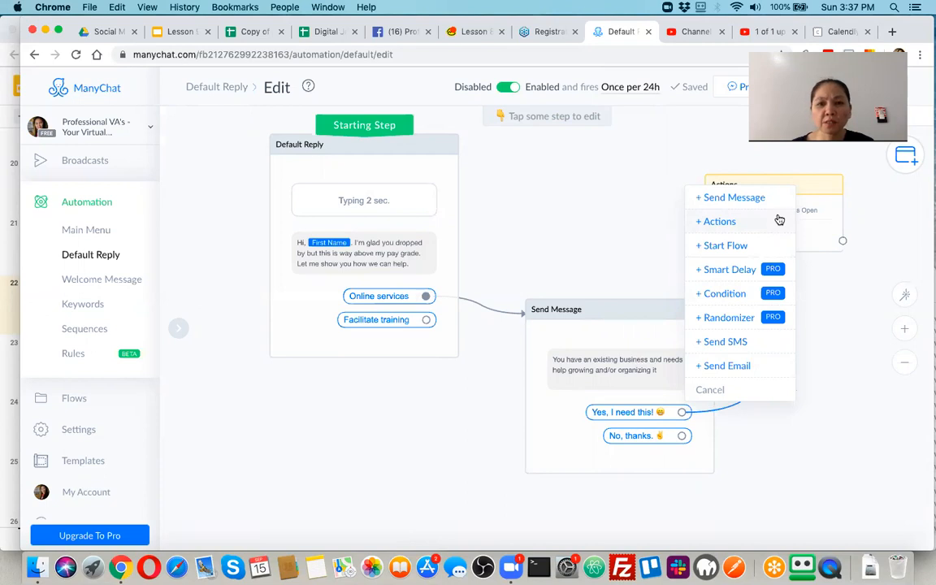
Create a new Send Message reading 'Please click below for a Demo schedule to discuss further.' with a smiley.
{"action": "left_click", "coordinate": [734, 198]}
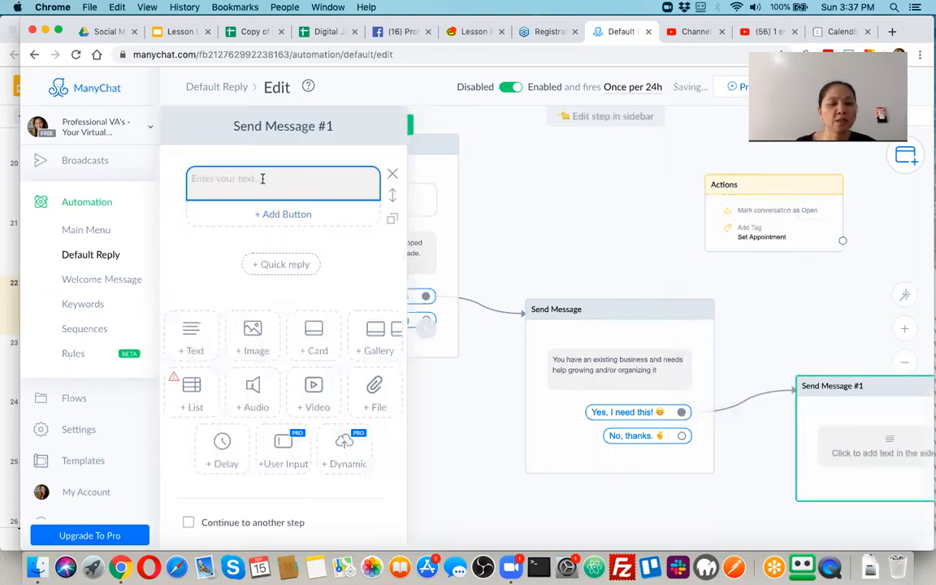
{"action": "left_click", "coordinate": [262, 180]}
{"action": "type", "text": "Please click n"}
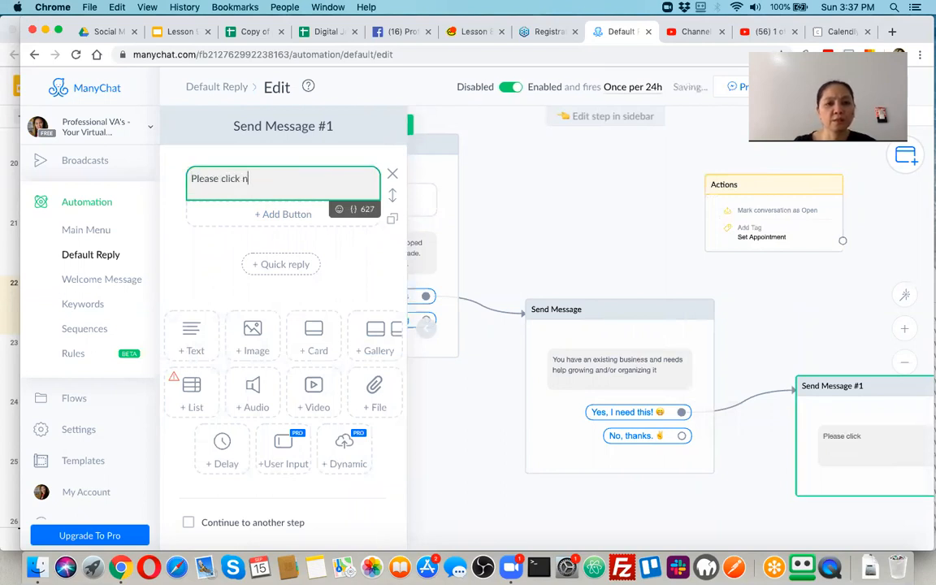
{"action": "key", "text": "BackSpace"}
{"action": "key", "text": "BackSpace"}
{"action": "type", "text": "for a Demo schedule."}
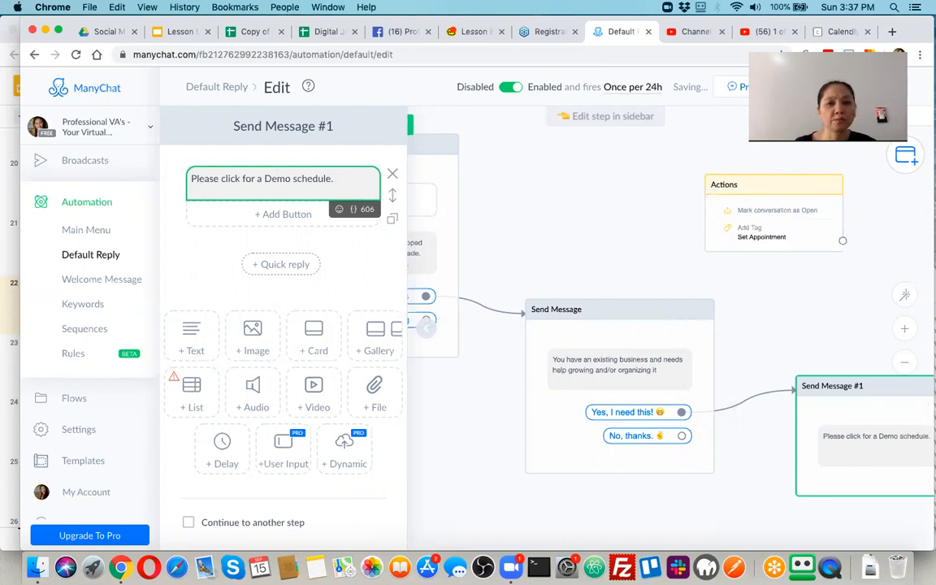
{"action": "left_click", "coordinate": [339, 209]}
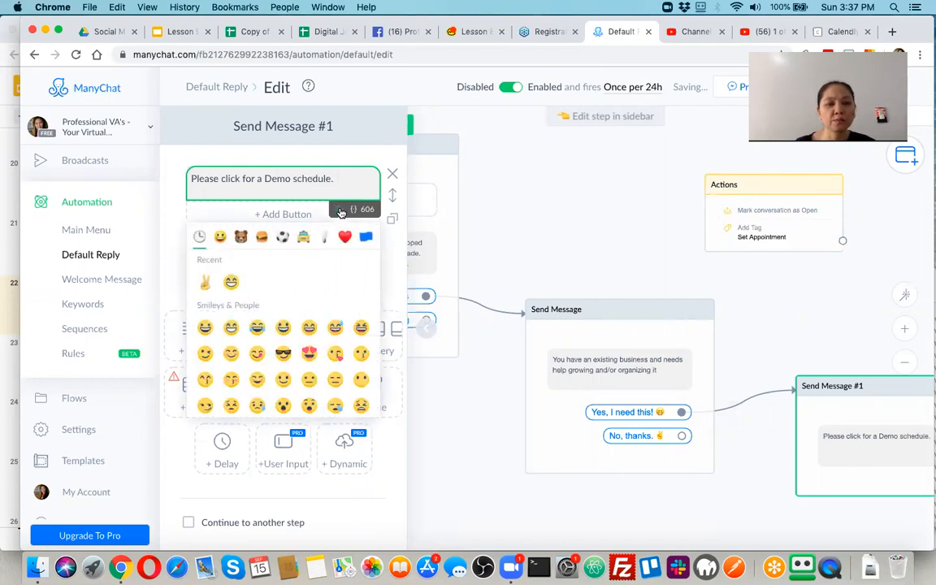
{"action": "left_click", "coordinate": [208, 355]}
{"action": "left_click", "coordinate": [290, 179]}
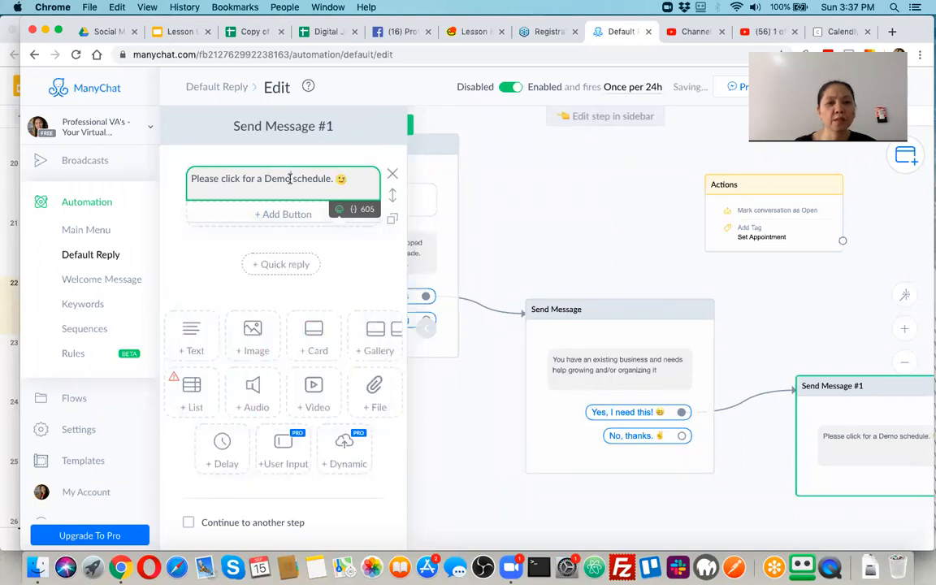
{"action": "type", "text": "below"}
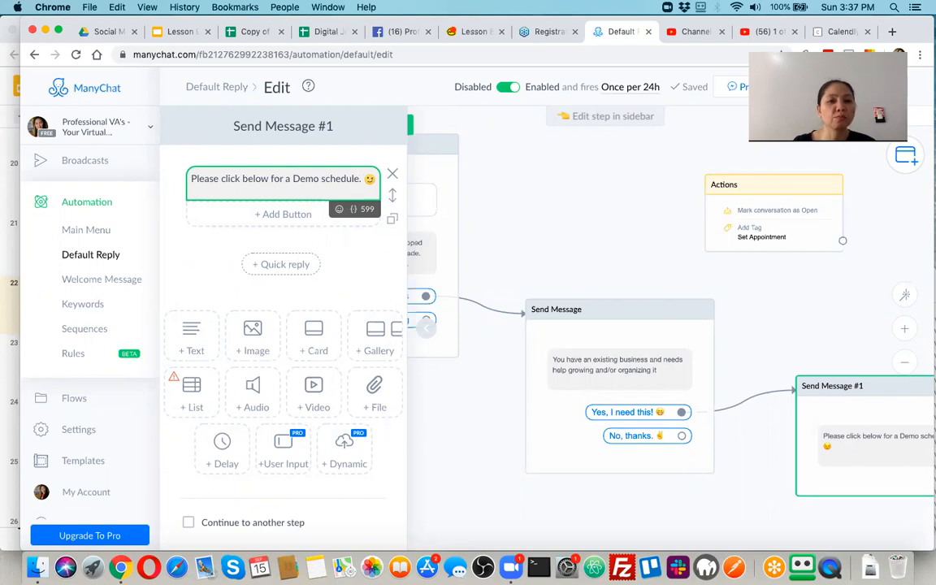
{"action": "key", "text": "BackSpace"}
{"action": "type", "text": "to discuss fur"}
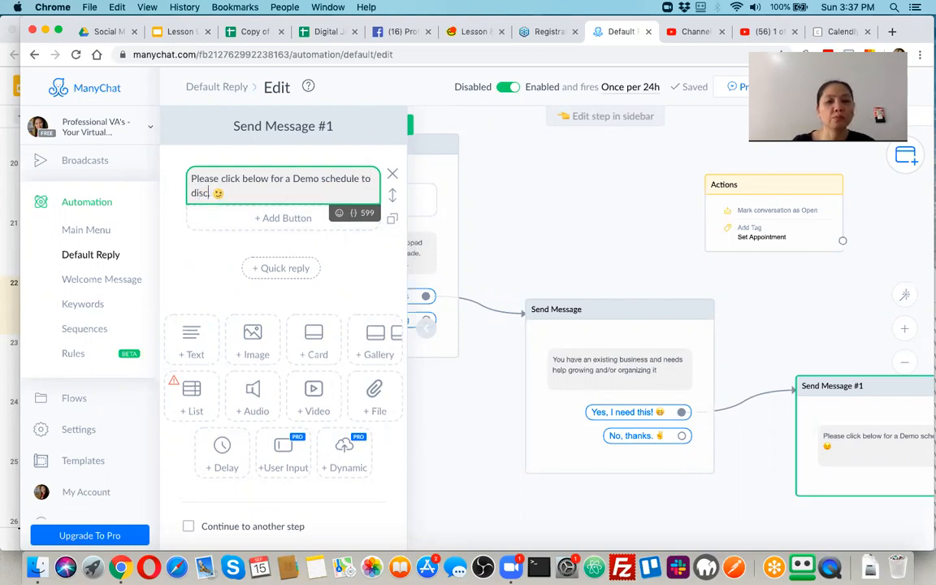
{"action": "type", "text": "ther."}
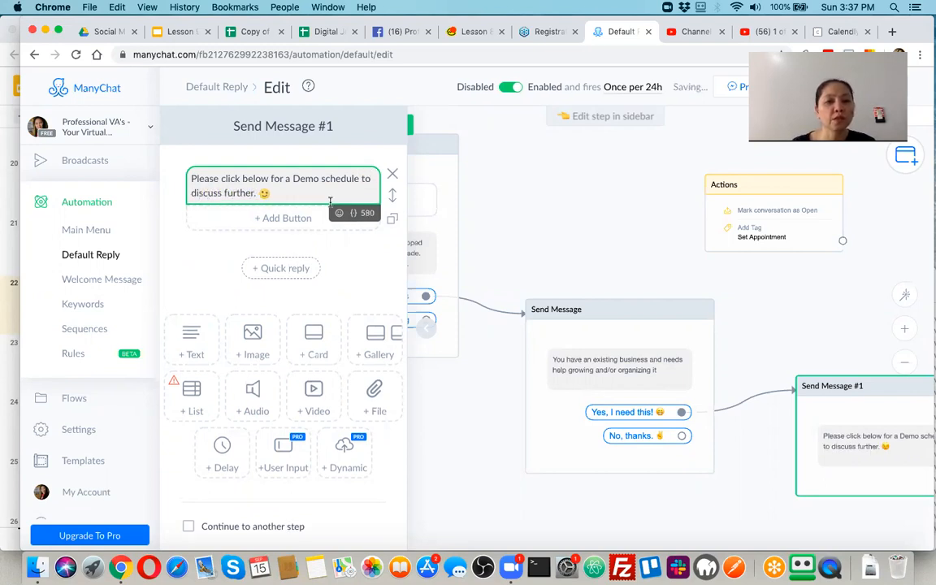
Add a button to Send Message #1 that opens the pasted Calendly booking link.
{"action": "left_click", "coordinate": [291, 219]}
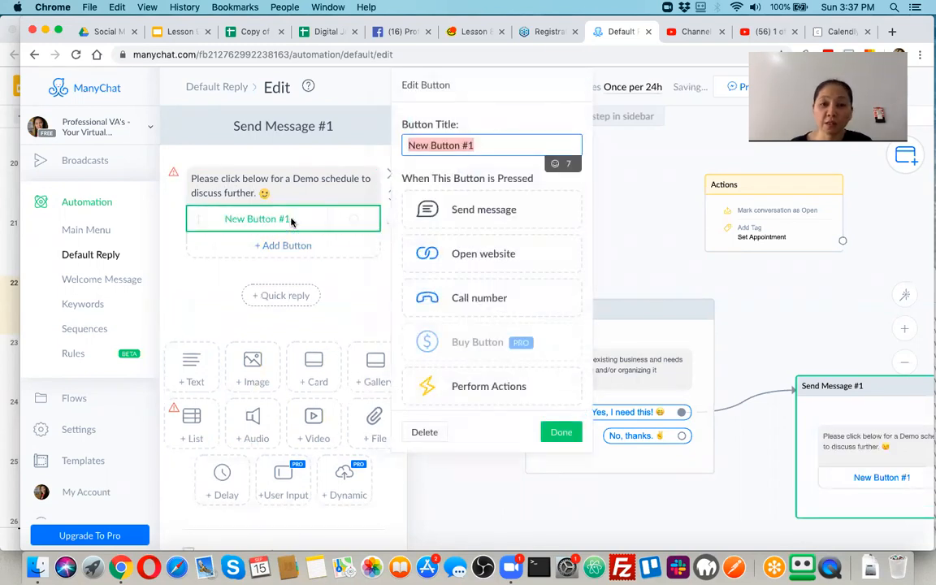
{"action": "left_click", "coordinate": [479, 255]}
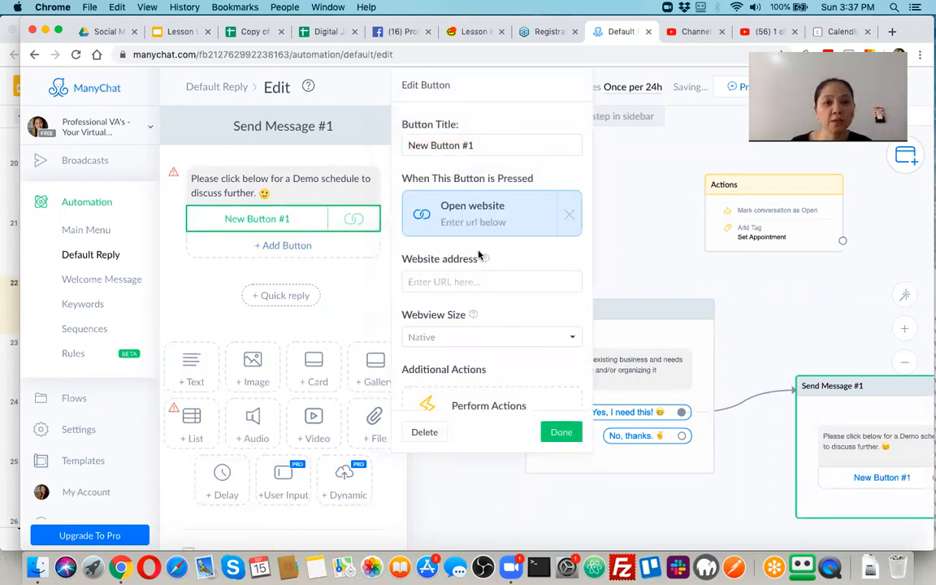
{"action": "left_click", "coordinate": [450, 281]}
{"action": "type", "text": "calendly.com/rochefel"}
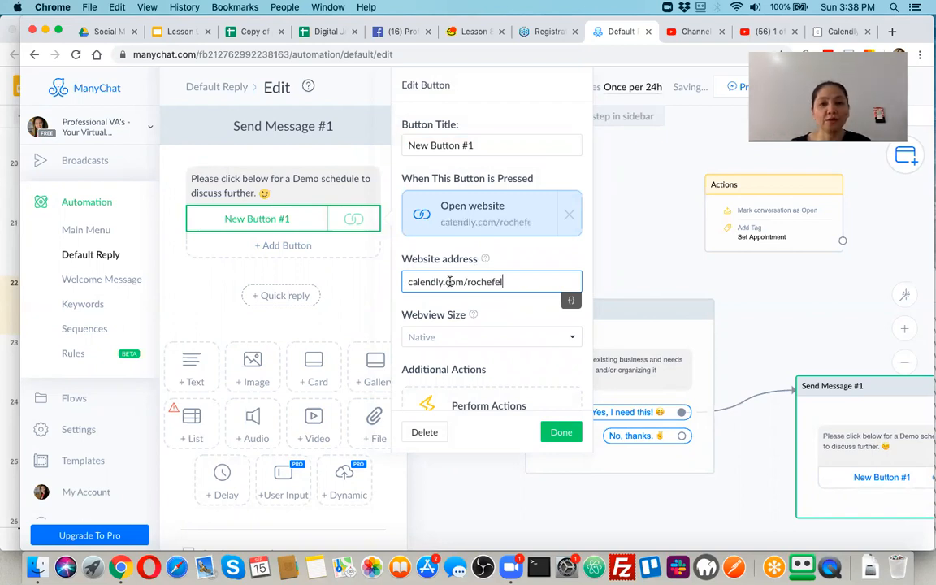
{"action": "left_click", "coordinate": [559, 435]}
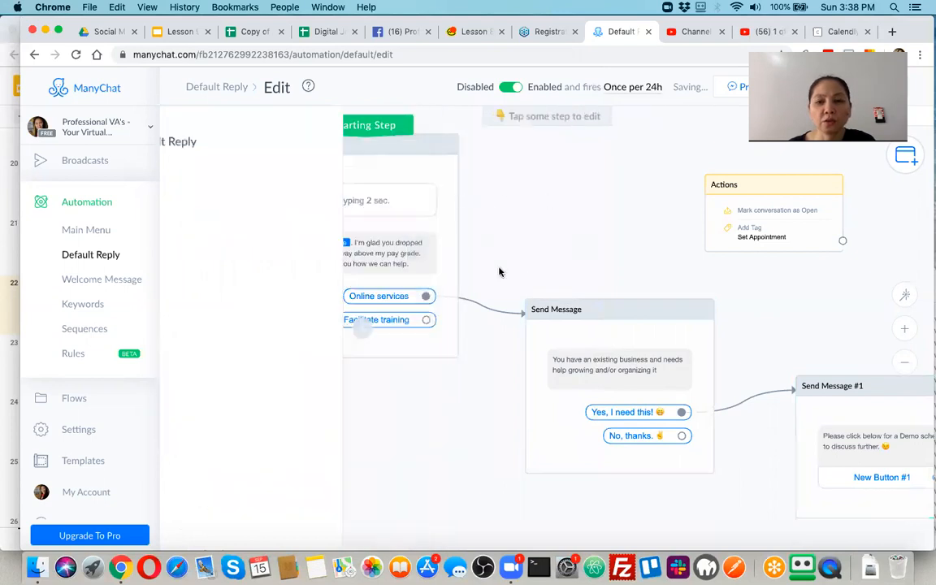
Drag Default Reply, Send Message and Send Message #1 closer together on the canvas.
{"action": "left_click_drag", "start_coordinate": [414, 213], "coordinate": [305, 183]}
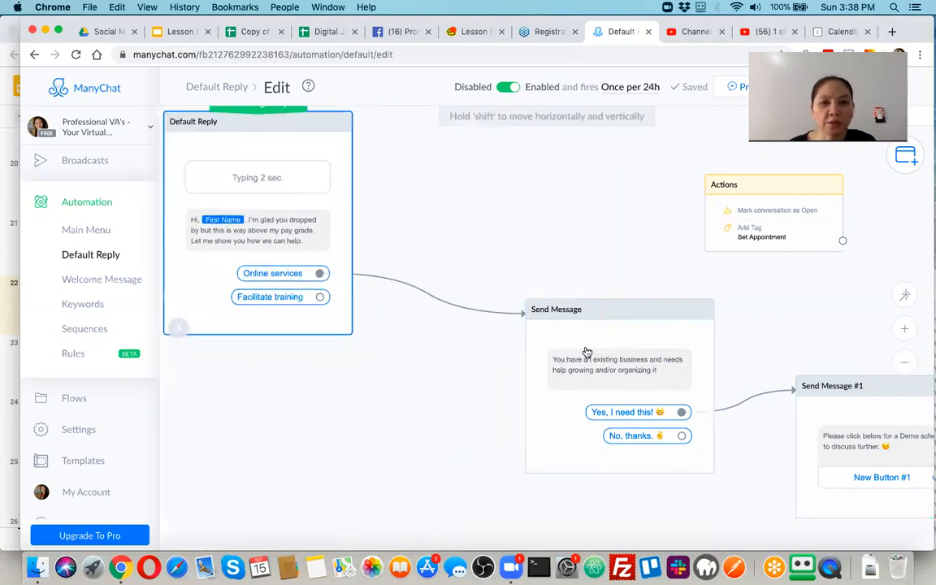
{"action": "left_click_drag", "start_coordinate": [602, 313], "coordinate": [470, 286]}
{"action": "left_click_drag", "start_coordinate": [888, 395], "coordinate": [687, 357]}
{"action": "scroll", "coordinate": [505, 460], "scroll_direction": "down", "scroll_amount": 2}
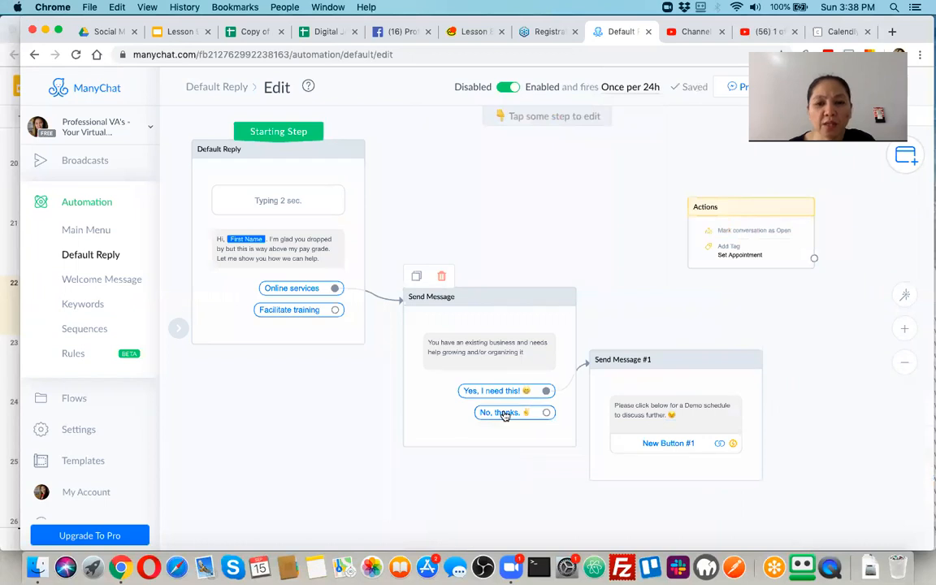
Make 'No, thanks.' send a new Send Message #3 reading 'Oh, it's okay. If you ever build a business in the future, you know where to find me.'.
{"action": "left_click", "coordinate": [504, 414]}
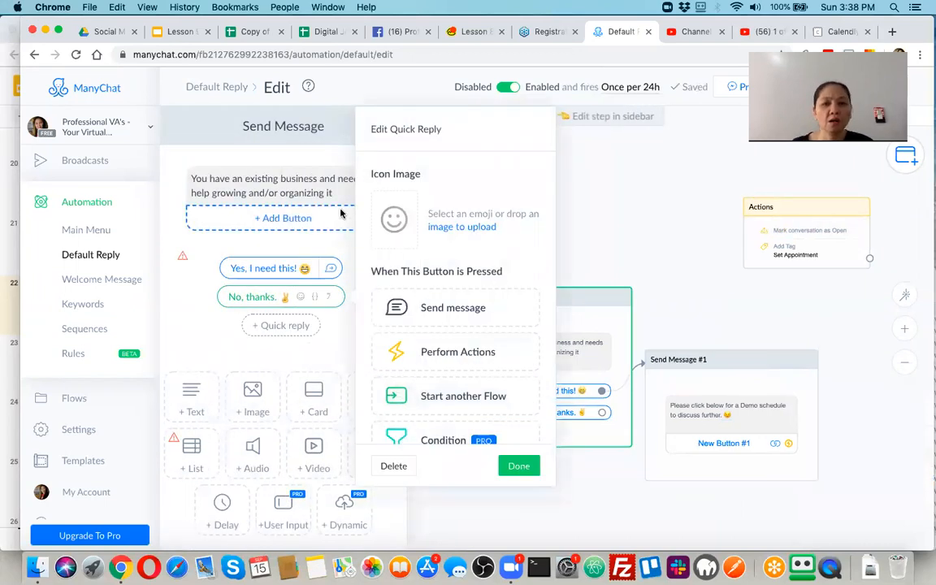
{"action": "left_click", "coordinate": [427, 307]}
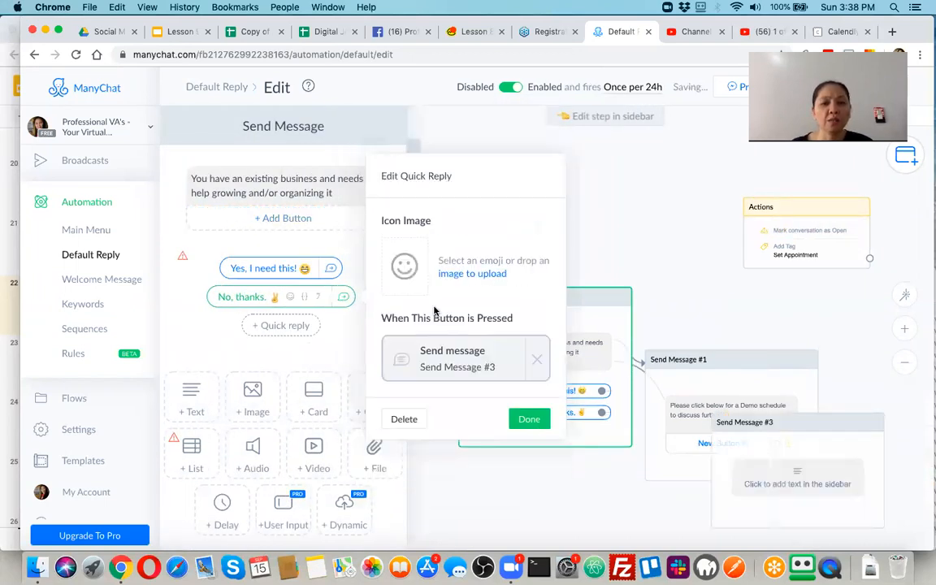
{"action": "left_click", "coordinate": [445, 360]}
{"action": "left_click", "coordinate": [306, 181]}
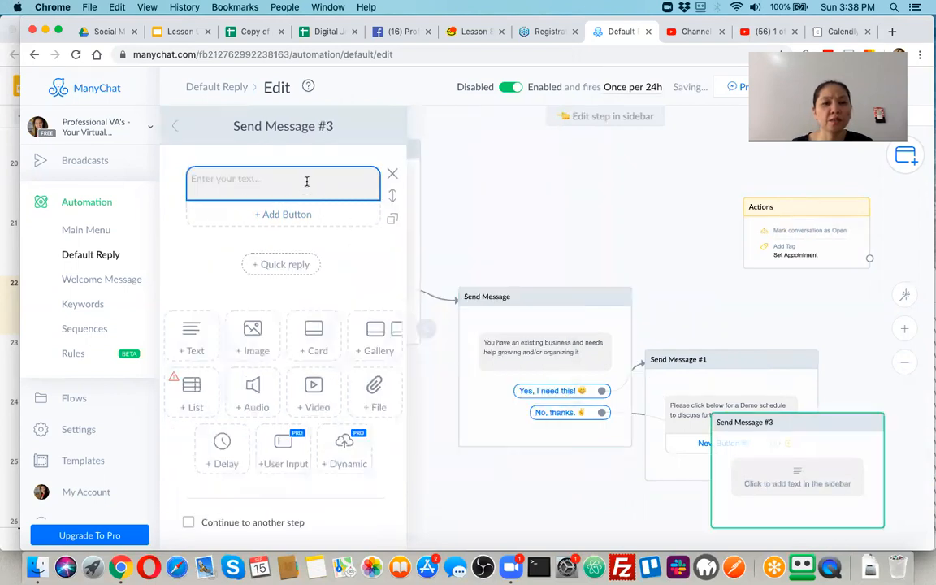
{"action": "type", "text": "Oh, "}
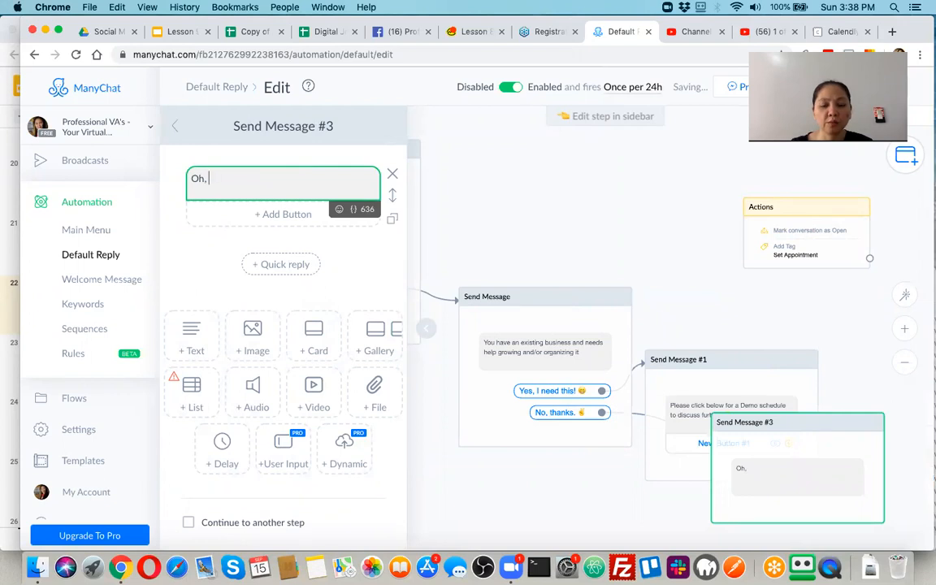
{"action": "type", "text": "it's ok"}
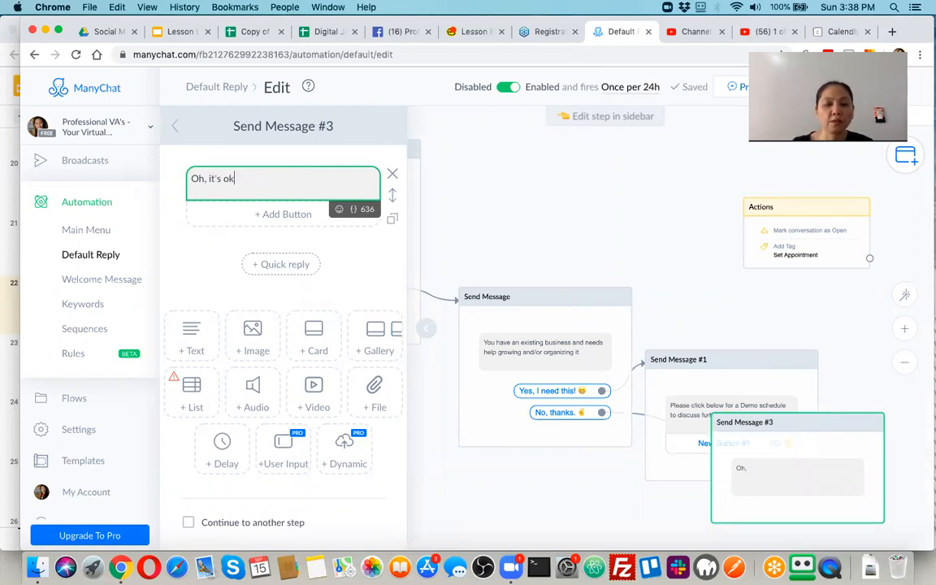
{"action": "type", "text": "ay. If you ever find a ne"}
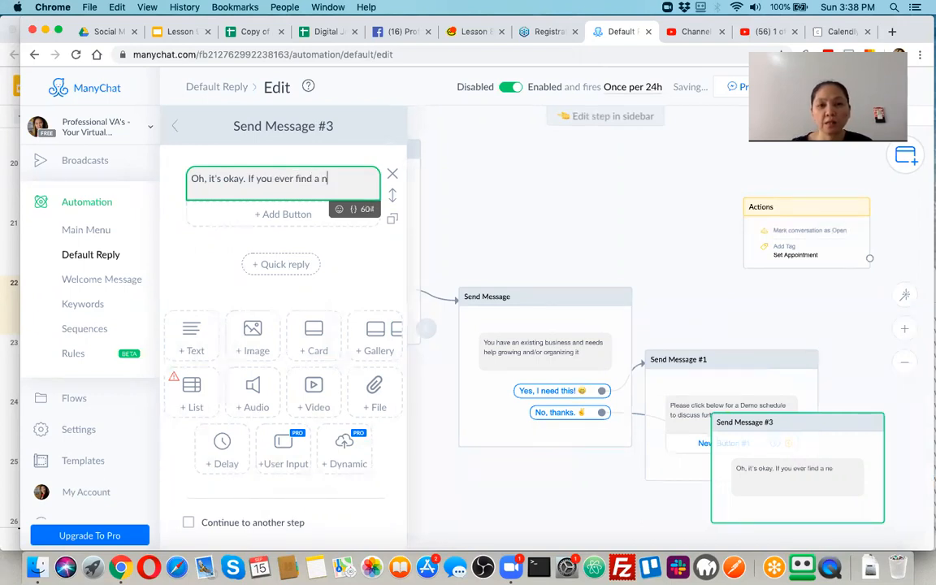
{"action": "key", "text": "BackSpace"}
{"action": "key", "text": "BackSpace"}
{"action": "key", "text": "BackSpace"}
{"action": "key", "text": "BackSpace"}
{"action": "key", "text": "BackSpace"}
{"action": "type", "text": "buil"}
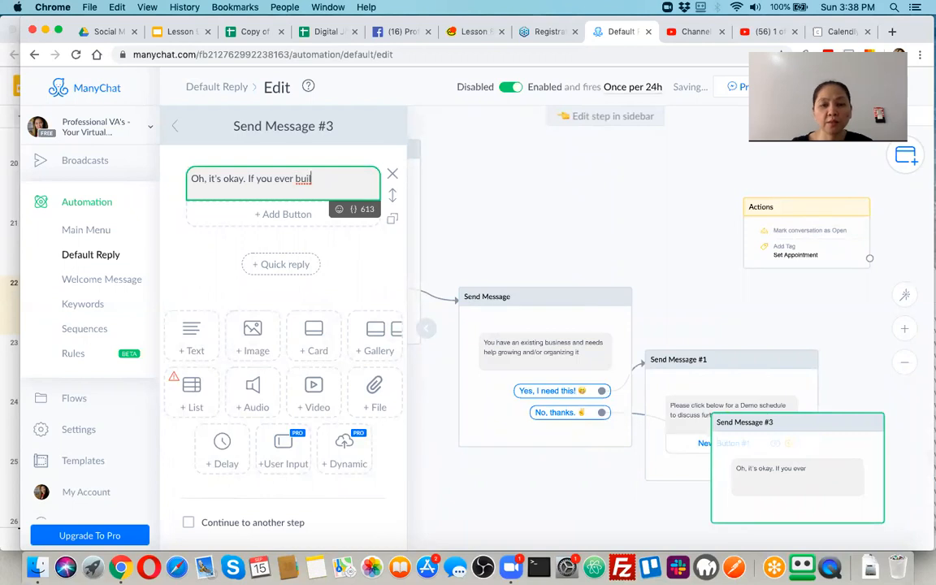
{"action": "type", "text": "d a business "}
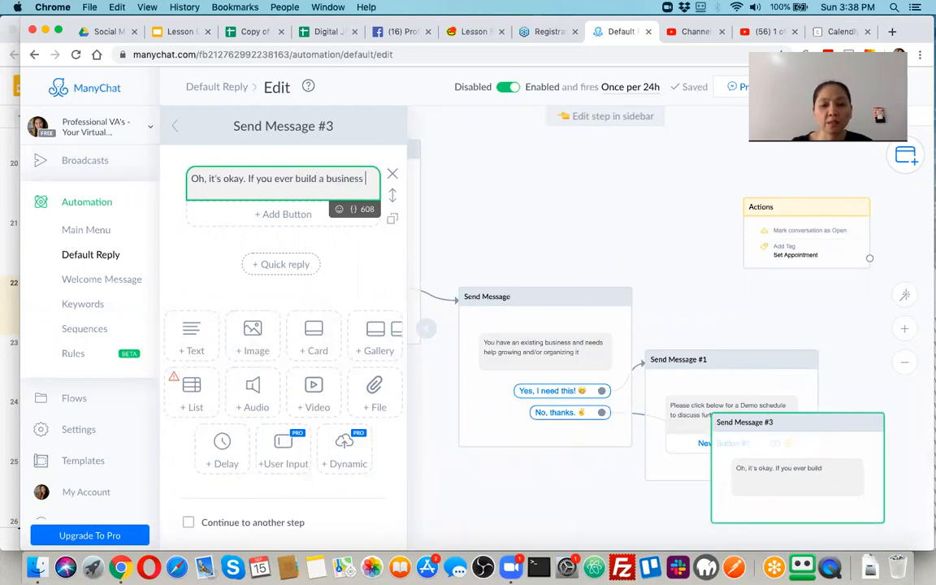
{"action": "type", "text": "in the future, you know where "}
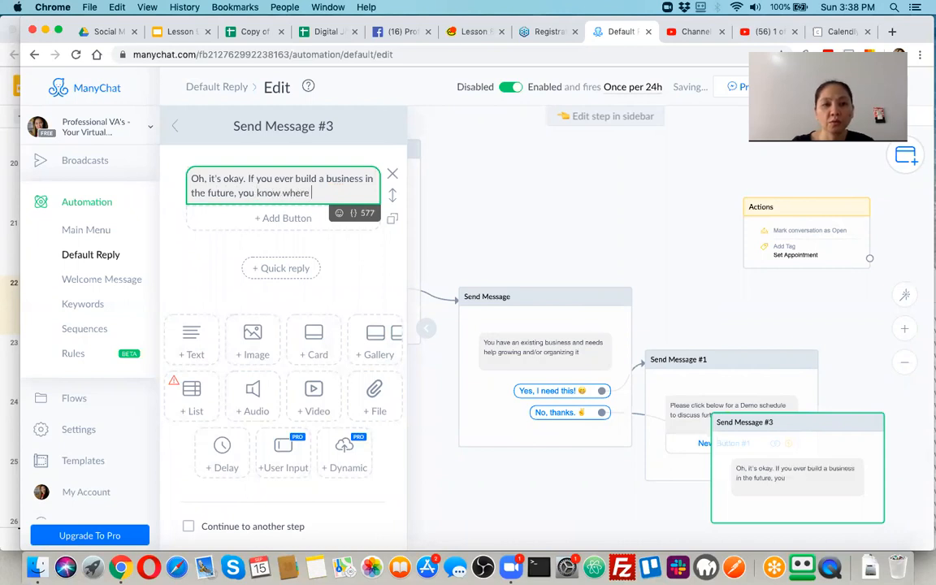
{"action": "type", "text": "yo find me"}
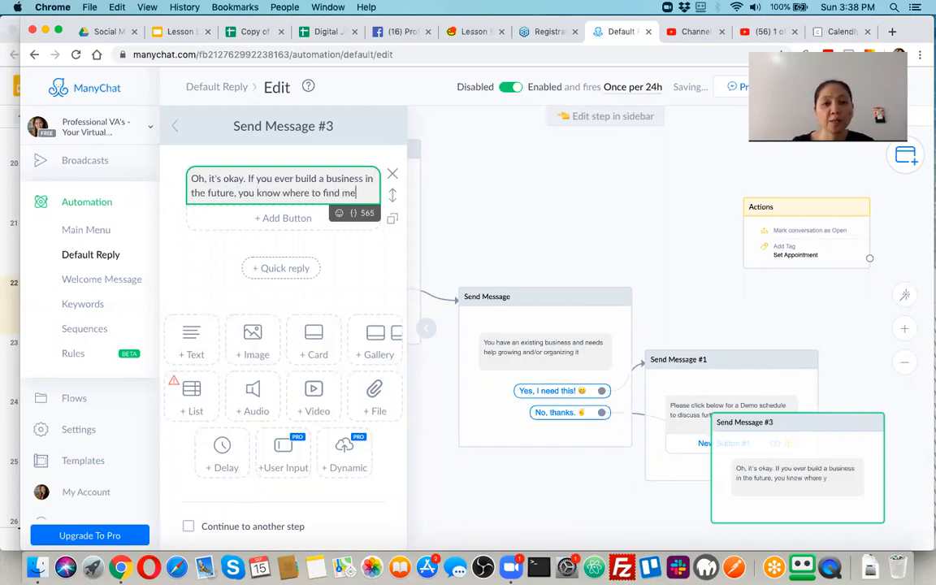
{"action": "type", "text": "."}
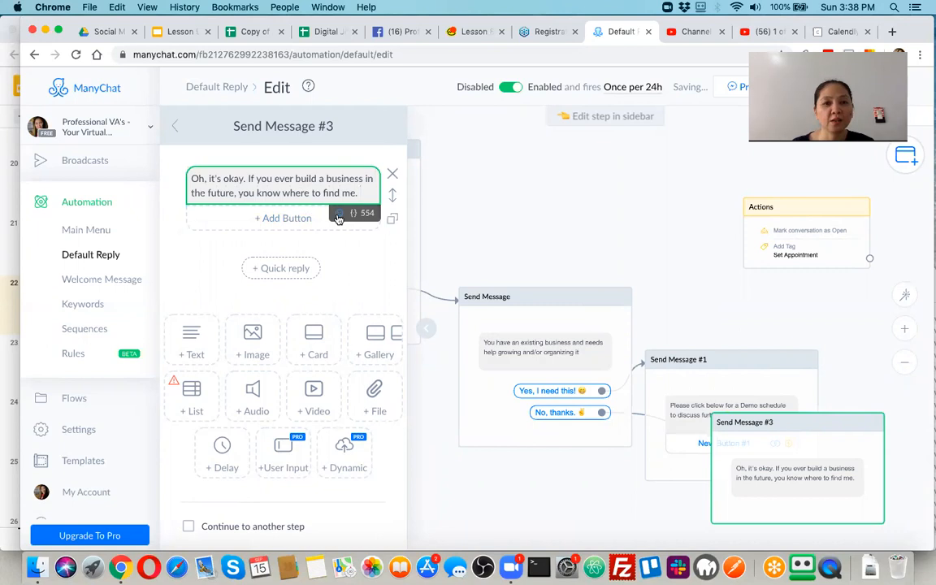
Append a waving-hand emoji after 'find me.' in Send Message #3.
{"action": "left_click", "coordinate": [338, 214]}
{"action": "scroll", "coordinate": [300, 329], "scroll_direction": "down", "scroll_amount": 2}
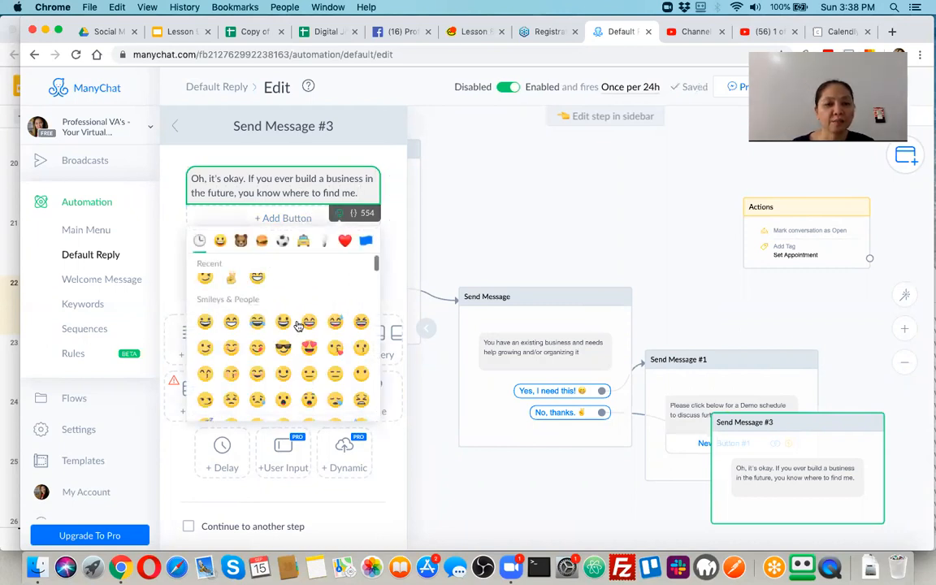
{"action": "scroll", "coordinate": [299, 329], "scroll_direction": "down", "scroll_amount": 3}
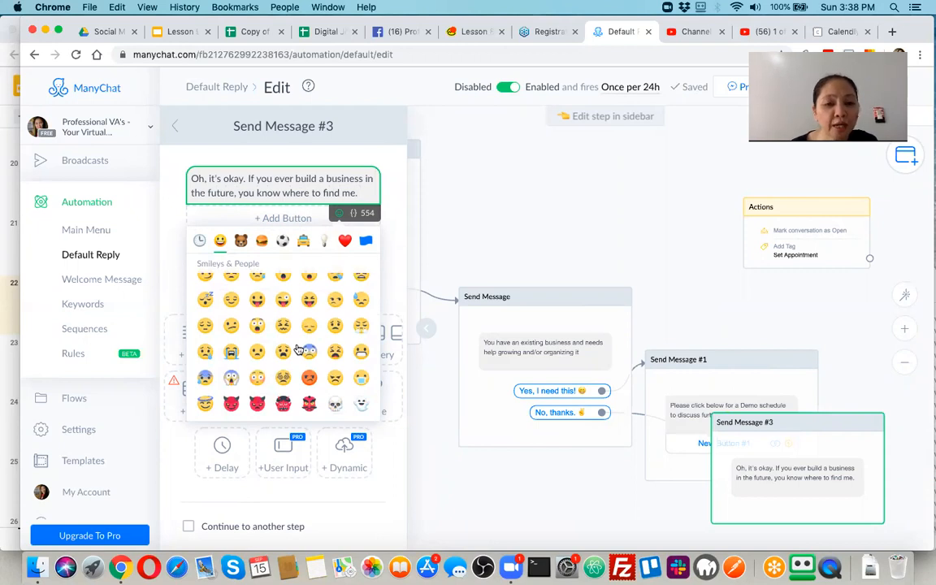
{"action": "scroll", "coordinate": [302, 358], "scroll_direction": "down", "scroll_amount": 2}
{"action": "scroll", "coordinate": [310, 383], "scroll_direction": "down", "scroll_amount": 2}
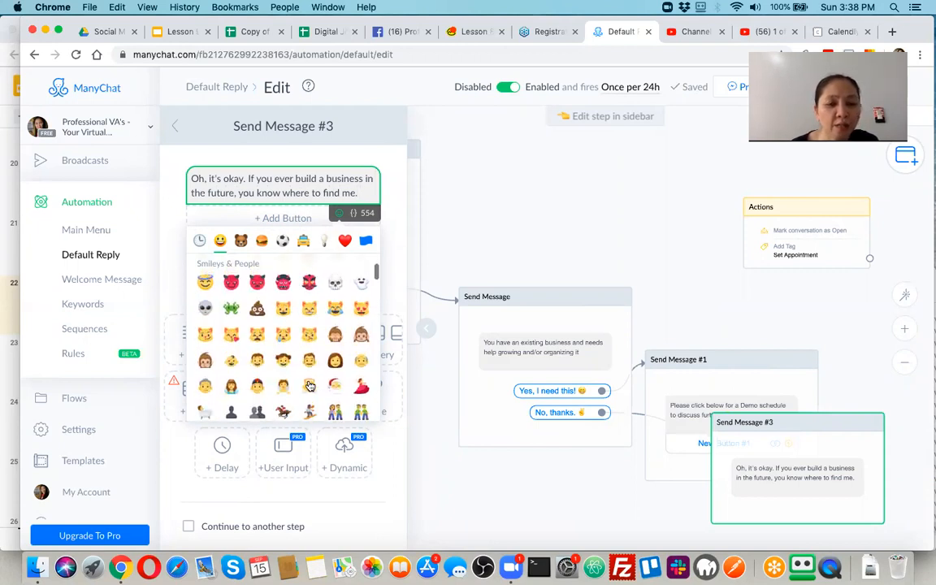
{"action": "scroll", "coordinate": [305, 390], "scroll_direction": "down", "scroll_amount": 2}
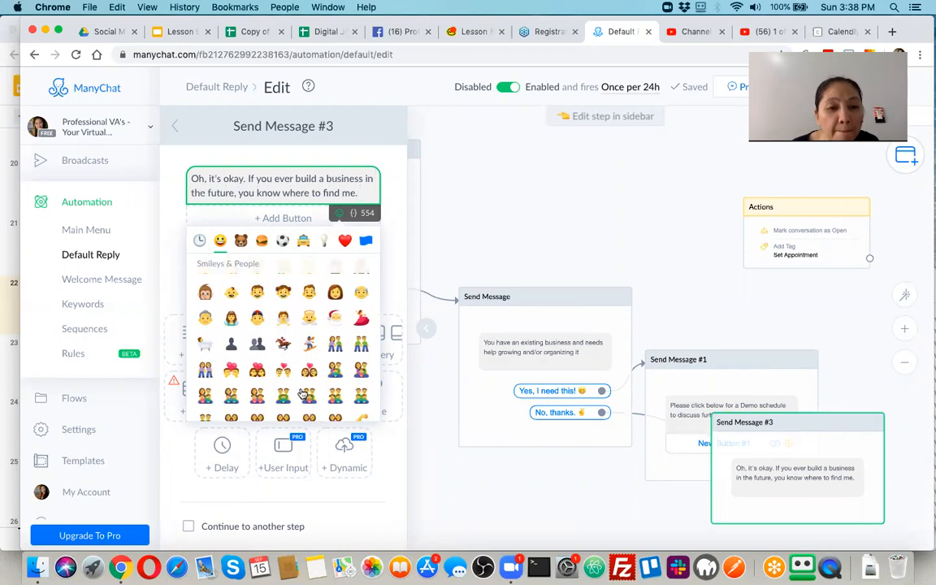
{"action": "scroll", "coordinate": [303, 390], "scroll_direction": "down", "scroll_amount": 2}
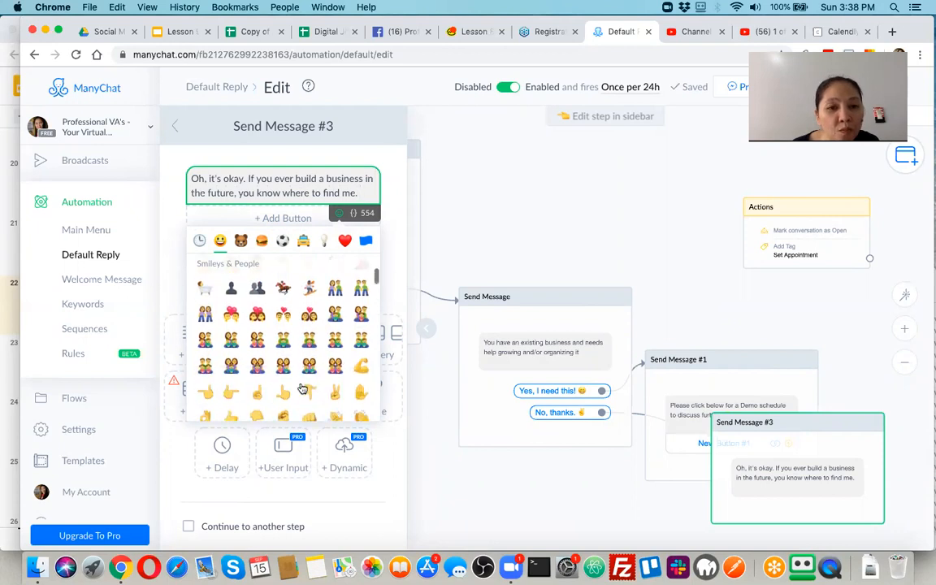
{"action": "scroll", "coordinate": [303, 388], "scroll_direction": "down", "scroll_amount": 2}
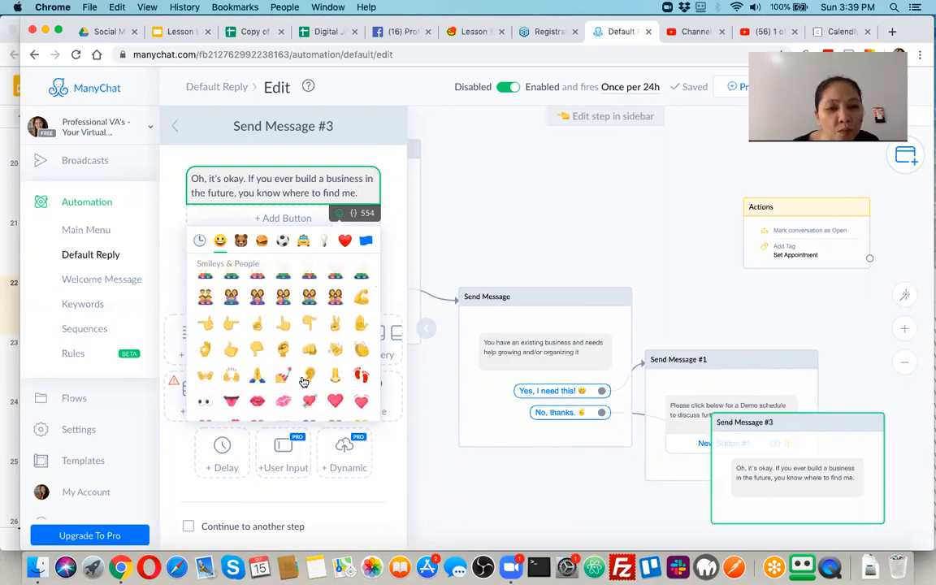
{"action": "scroll", "coordinate": [303, 382], "scroll_direction": "down", "scroll_amount": 1}
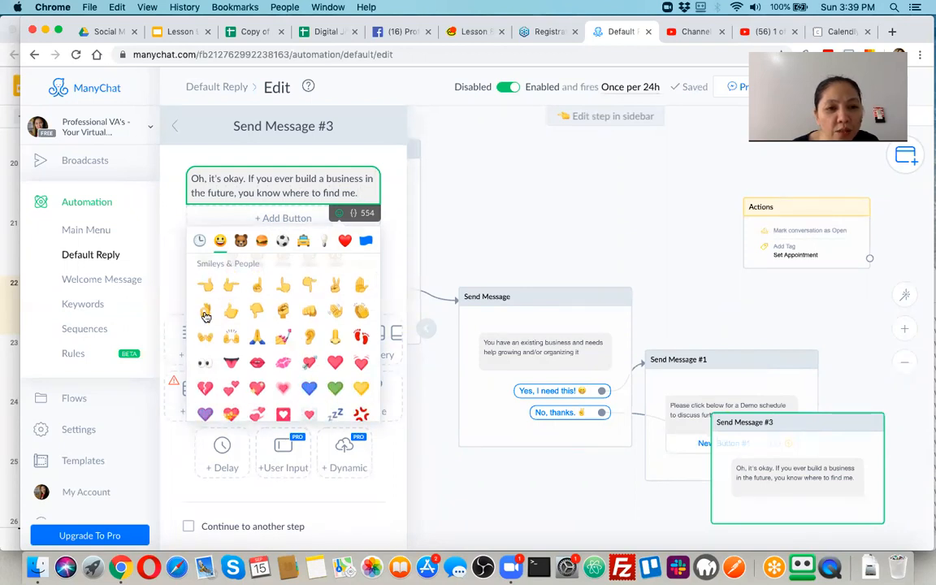
{"action": "scroll", "coordinate": [205, 317], "scroll_direction": "down", "scroll_amount": 3}
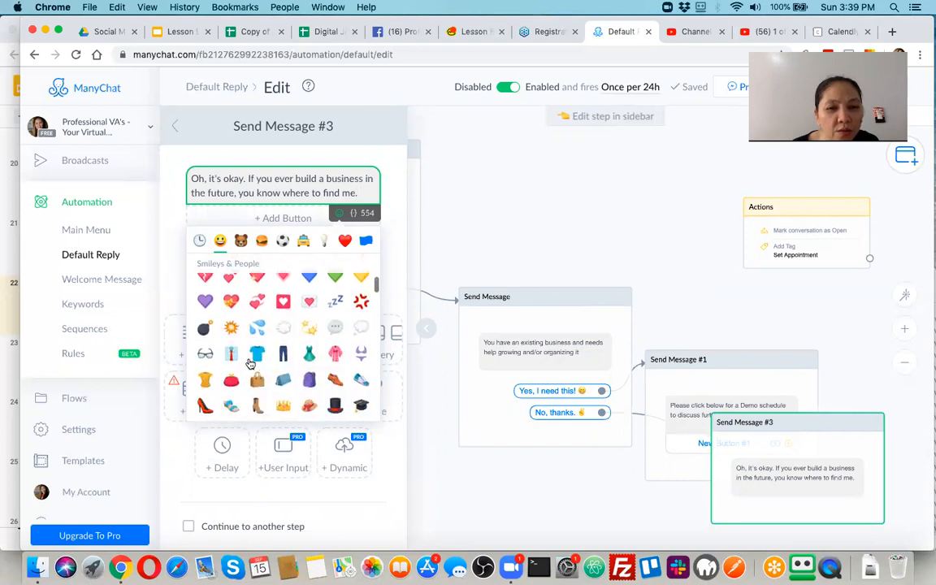
{"action": "scroll", "coordinate": [253, 370], "scroll_direction": "down", "scroll_amount": 2}
{"action": "scroll", "coordinate": [258, 375], "scroll_direction": "down", "scroll_amount": 2}
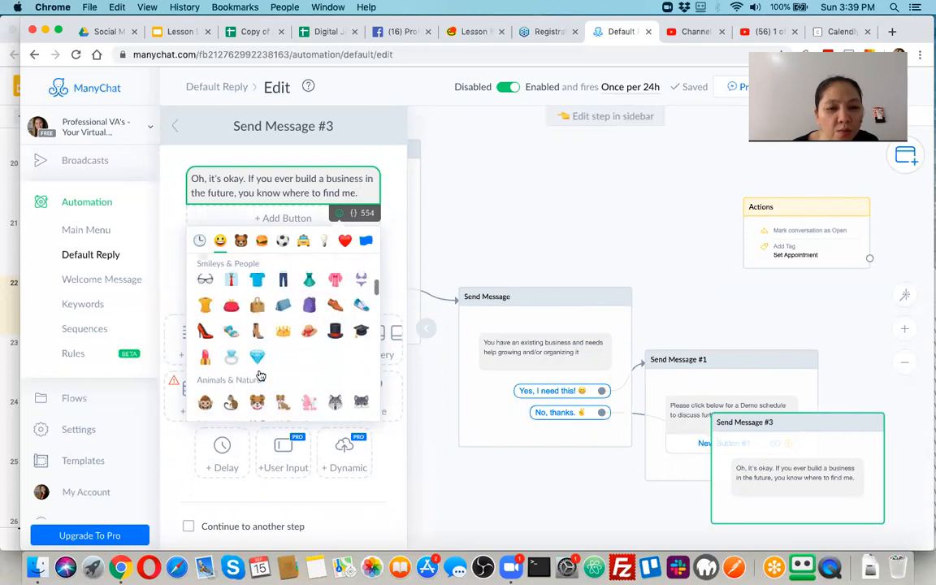
{"action": "scroll", "coordinate": [259, 374], "scroll_direction": "up", "scroll_amount": 3}
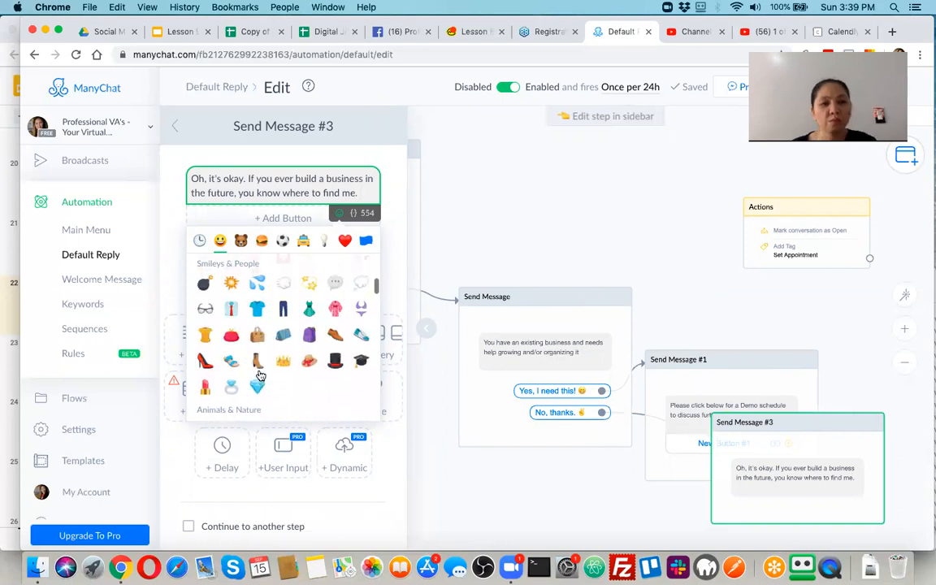
{"action": "scroll", "coordinate": [259, 375], "scroll_direction": "up", "scroll_amount": 6}
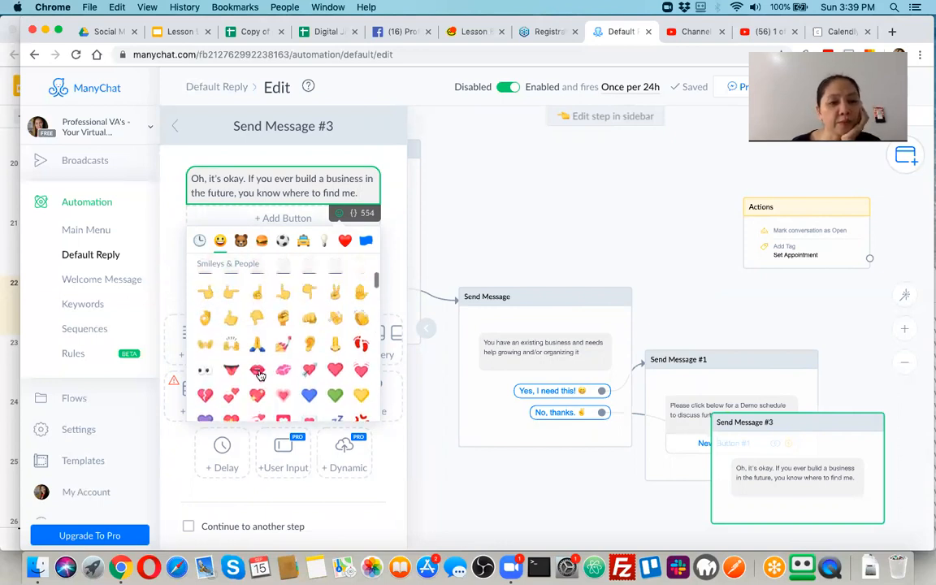
{"action": "scroll", "coordinate": [235, 360], "scroll_direction": "up", "scroll_amount": 2}
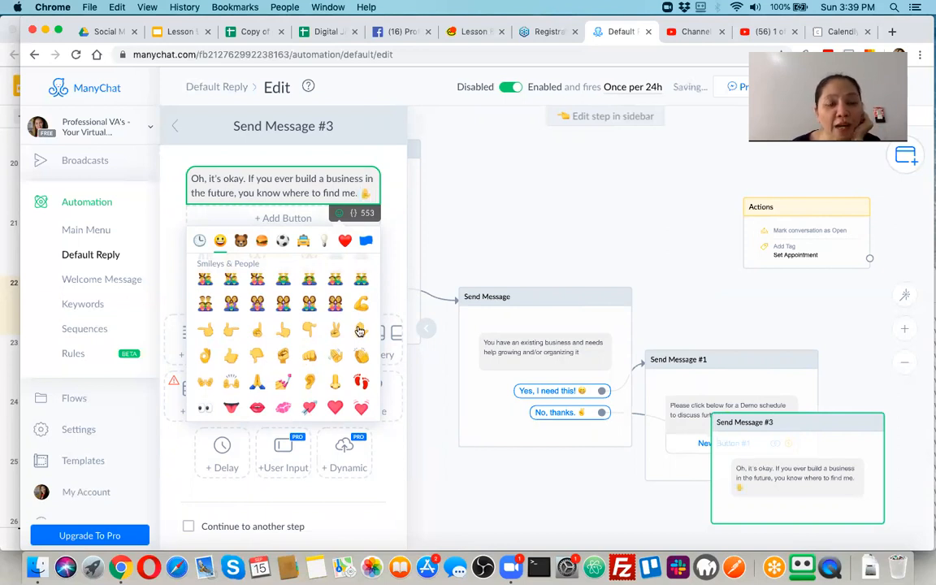
{"action": "left_click", "coordinate": [328, 191]}
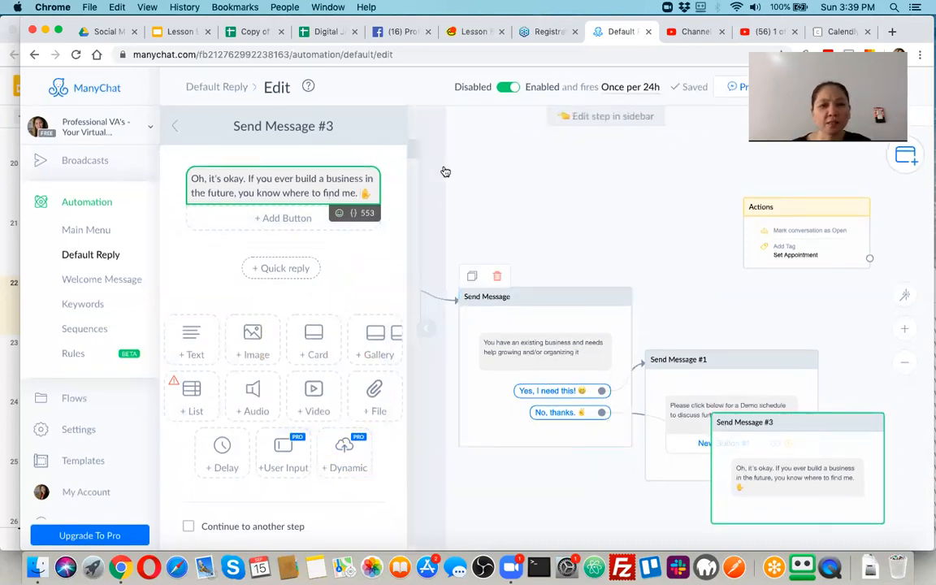
Close the editor and rearrange Default Reply, Send Message, #1 and #3 on the canvas.
{"action": "left_click", "coordinate": [580, 240]}
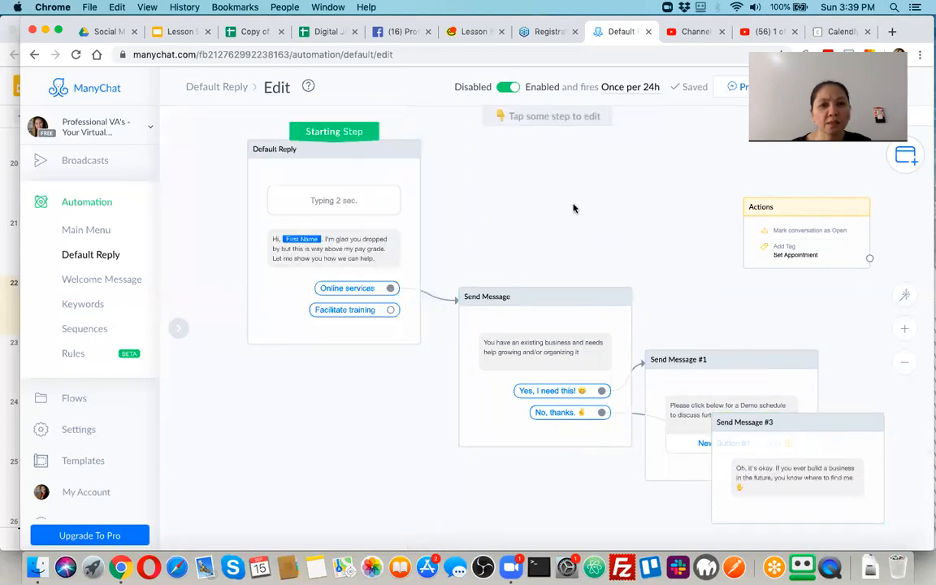
{"action": "left_click_drag", "start_coordinate": [383, 160], "coordinate": [310, 128]}
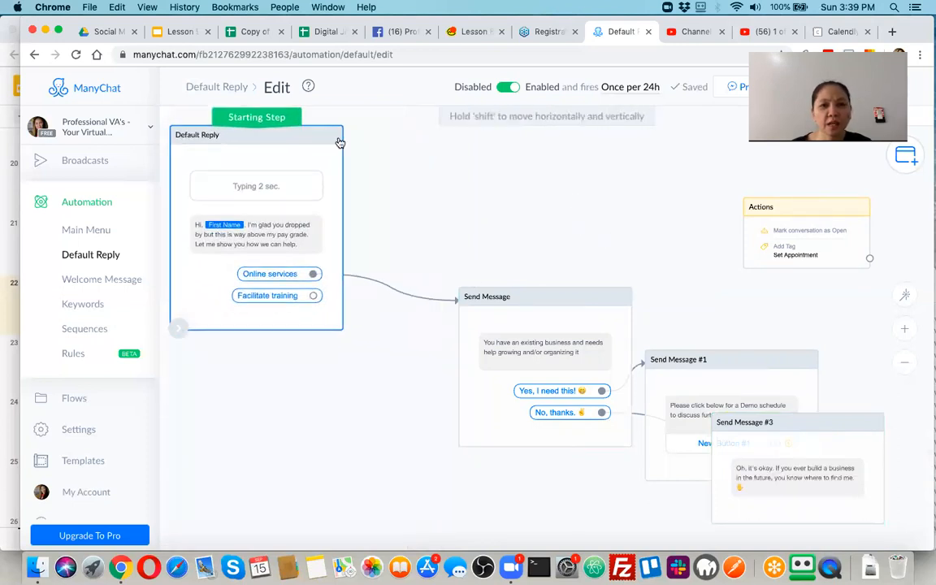
{"action": "left_click_drag", "start_coordinate": [545, 298], "coordinate": [484, 239]}
{"action": "left_click_drag", "start_coordinate": [713, 367], "coordinate": [678, 284]}
{"action": "left_click_drag", "start_coordinate": [809, 421], "coordinate": [704, 416]}
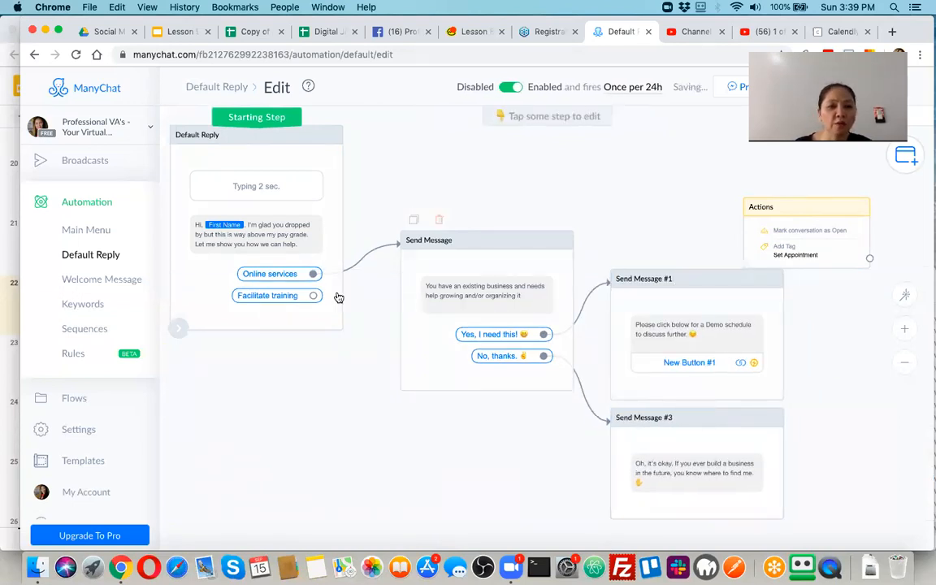
Try linking the Facilitate training reply to a new step, then dismiss the step menu.
{"action": "left_click", "coordinate": [296, 297]}
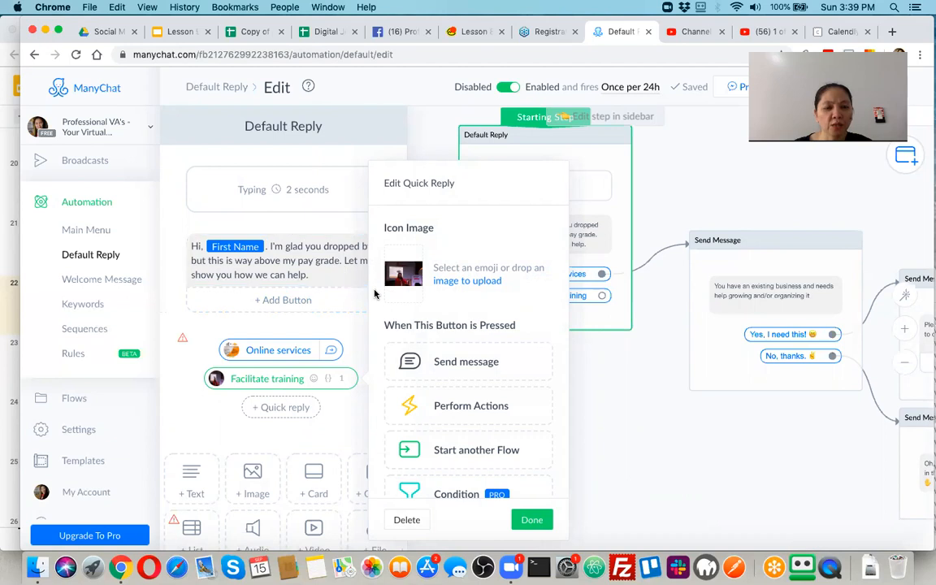
{"action": "left_click", "coordinate": [605, 431]}
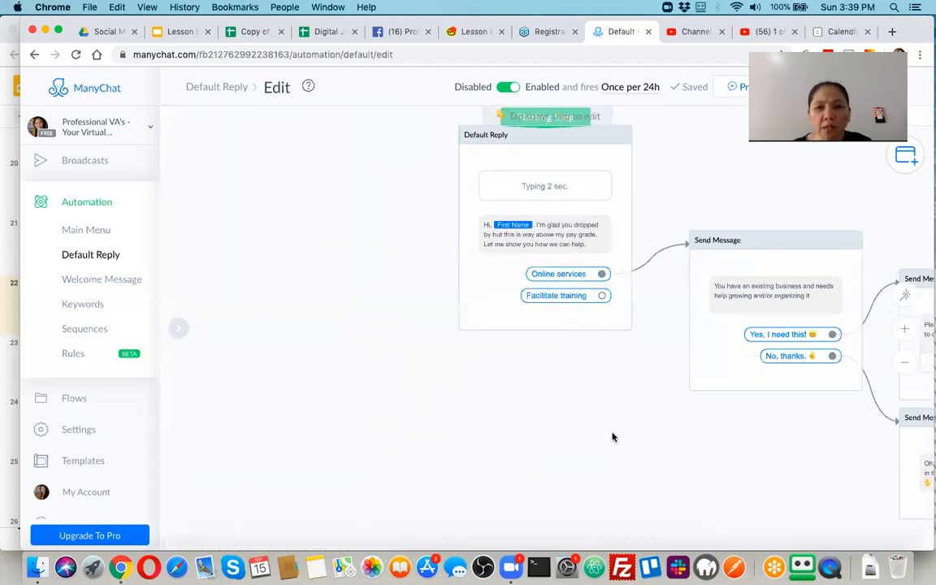
{"action": "left_click", "coordinate": [602, 298]}
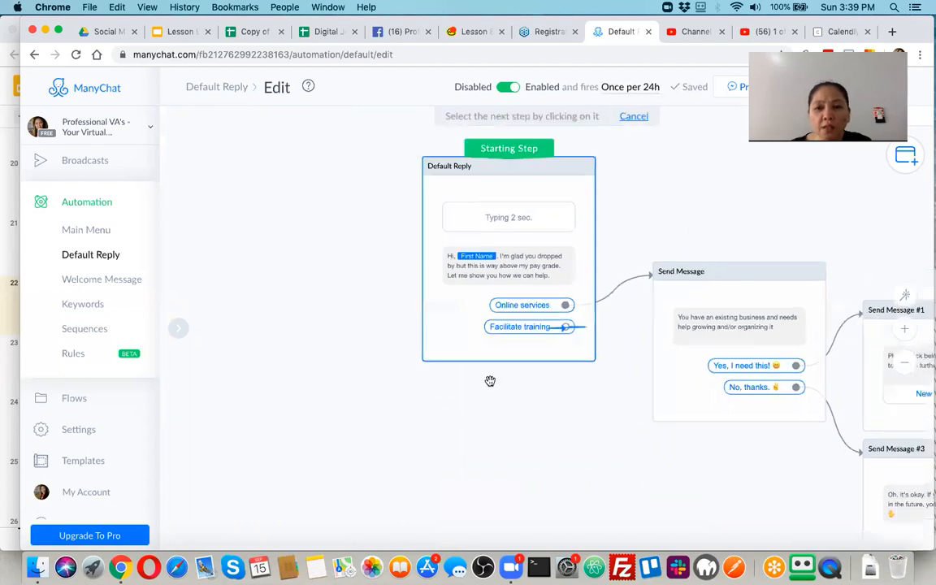
{"action": "left_click_drag", "start_coordinate": [422, 319], "coordinate": [293, 246]}
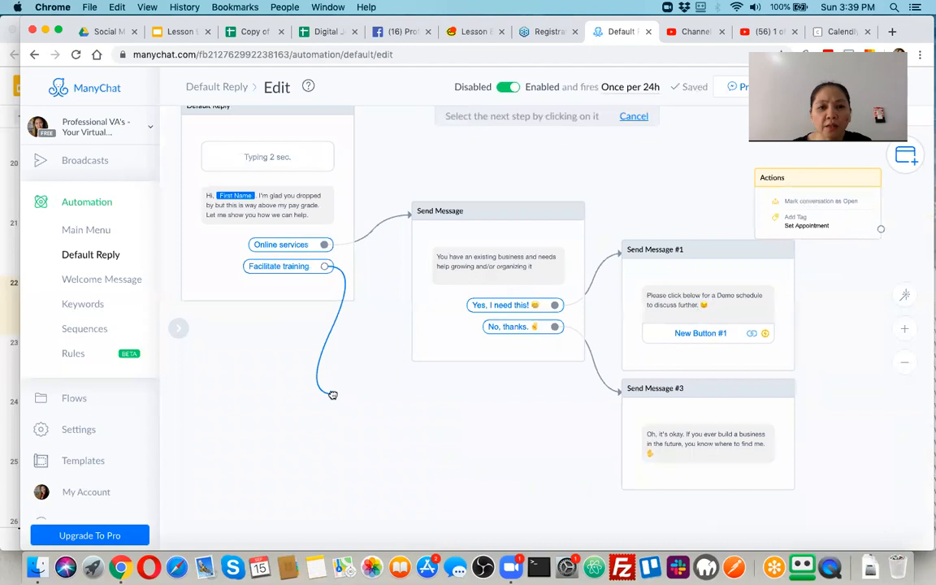
{"action": "left_click", "coordinate": [315, 213]}
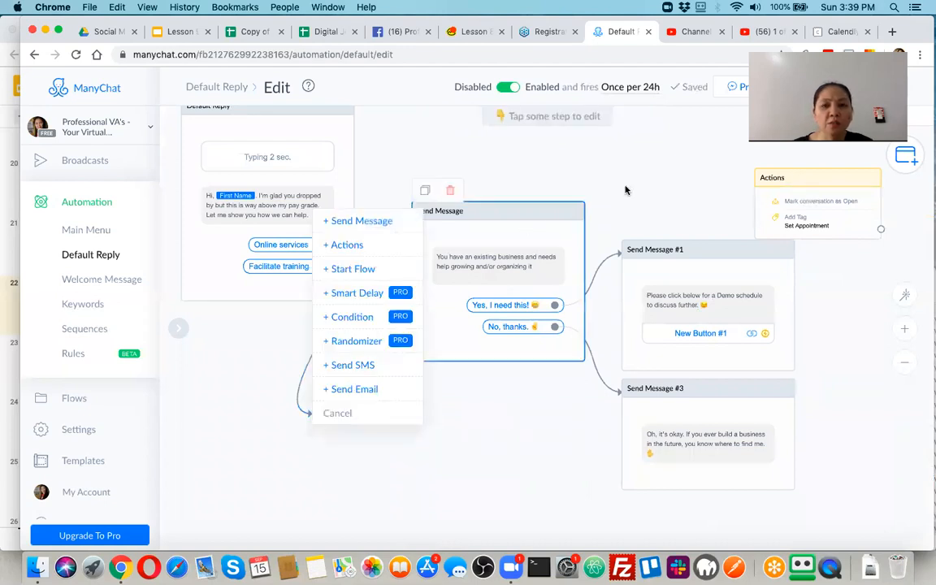
{"action": "left_click", "coordinate": [533, 215]}
Move Send Message and #1 up, delete the Actions step, and stack #3 under #1.
{"action": "left_click_drag", "start_coordinate": [533, 215], "coordinate": [517, 140]}
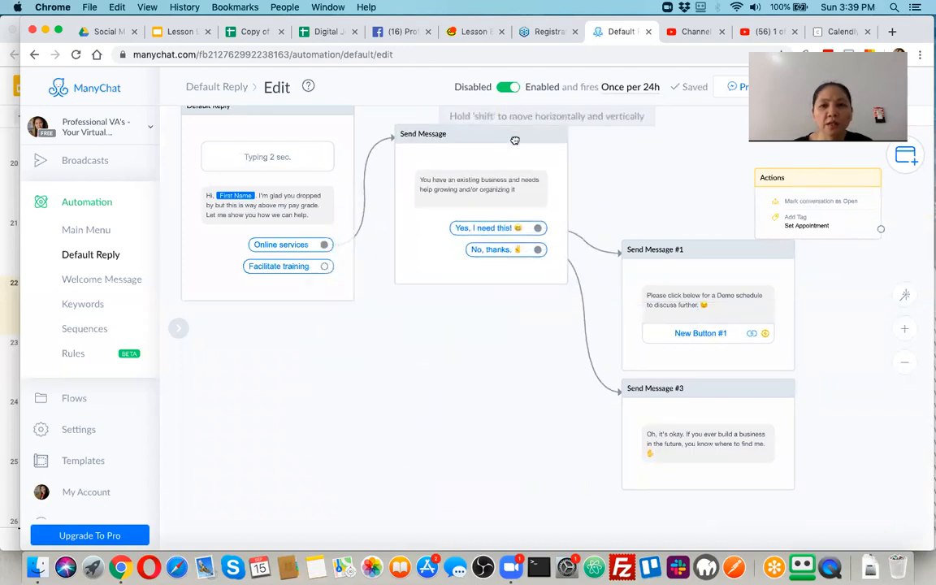
{"action": "left_click", "coordinate": [726, 266]}
{"action": "left_click_drag", "start_coordinate": [725, 255], "coordinate": [687, 153]}
{"action": "left_click", "coordinate": [827, 182]}
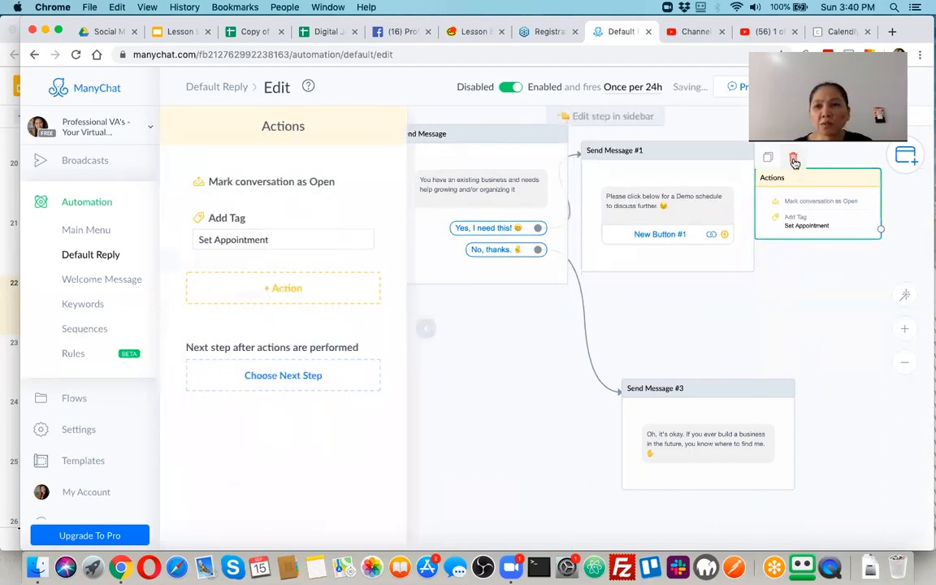
{"action": "left_click", "coordinate": [793, 158]}
{"action": "left_click", "coordinate": [591, 154]}
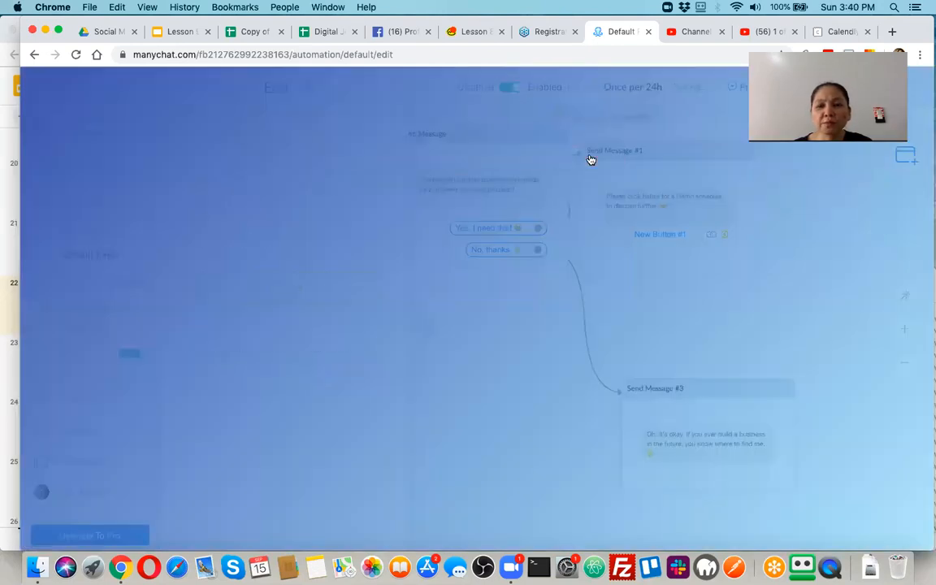
{"action": "left_click_drag", "start_coordinate": [714, 388], "coordinate": [678, 286]}
{"action": "left_click", "coordinate": [811, 212]}
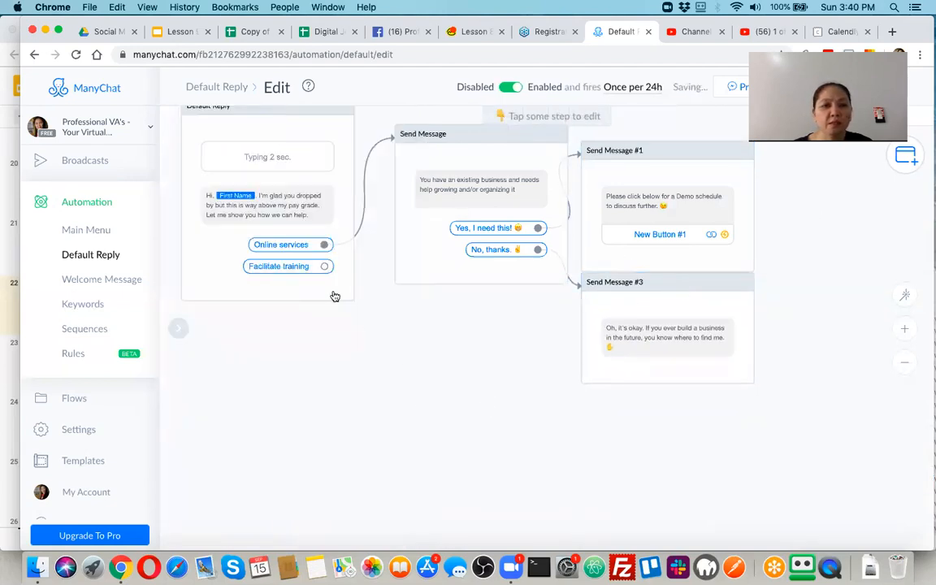
{"action": "left_click", "coordinate": [326, 266]}
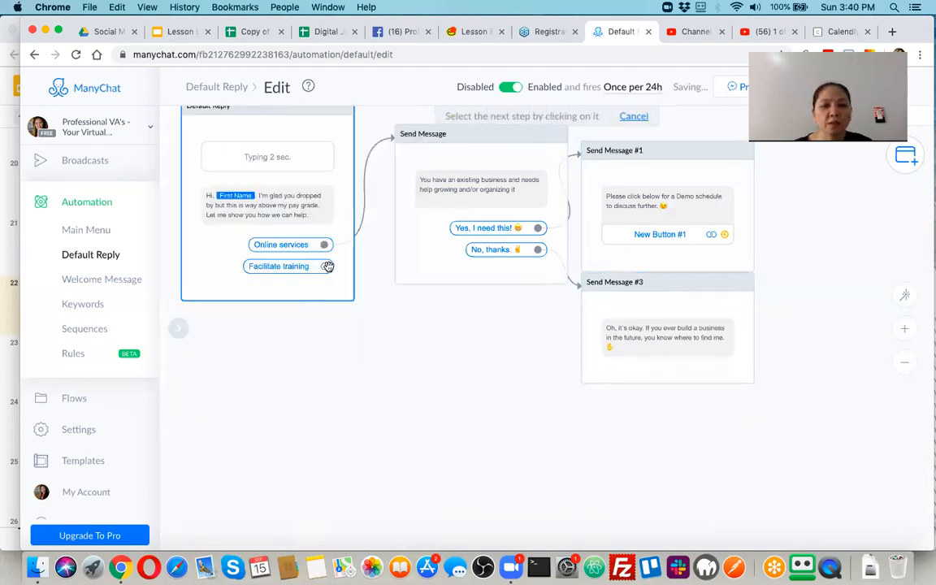
Add a new Send Message #4 step for the training branch.
{"action": "left_click", "coordinate": [390, 305]}
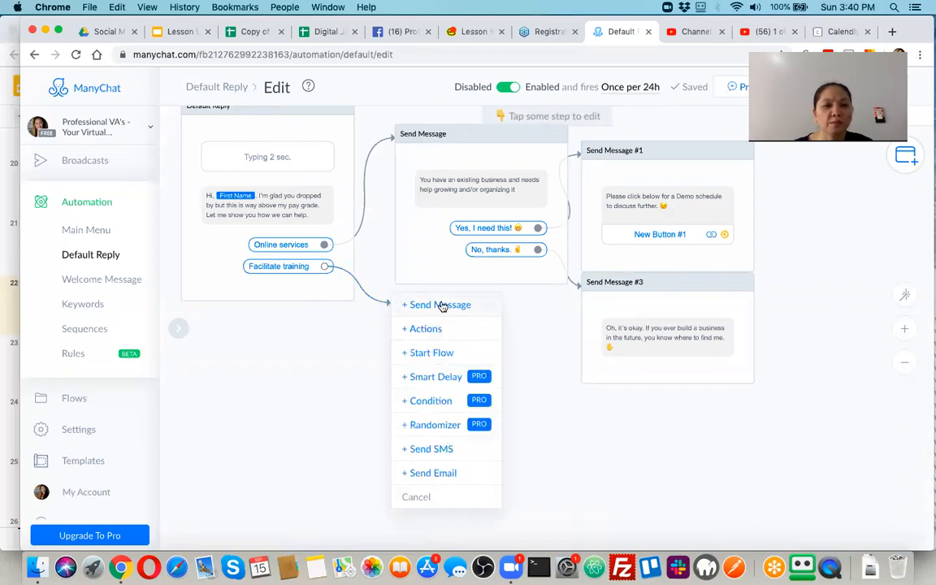
{"action": "left_click", "coordinate": [442, 306]}
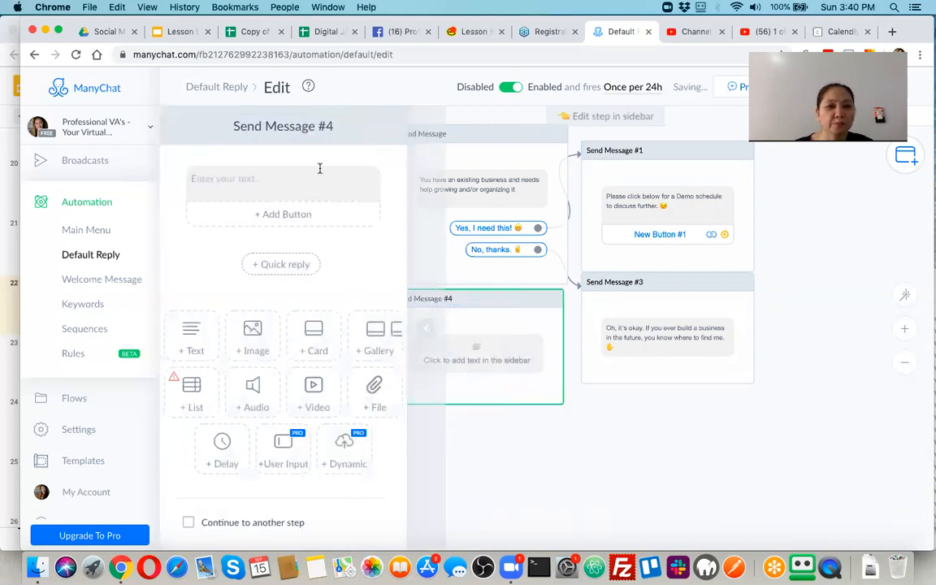
{"action": "left_click", "coordinate": [297, 175]}
Write 'Thanks for your interest. You may click below to check out what we can offer.'.
{"action": "type", "text": "Thanks you for your intered"}
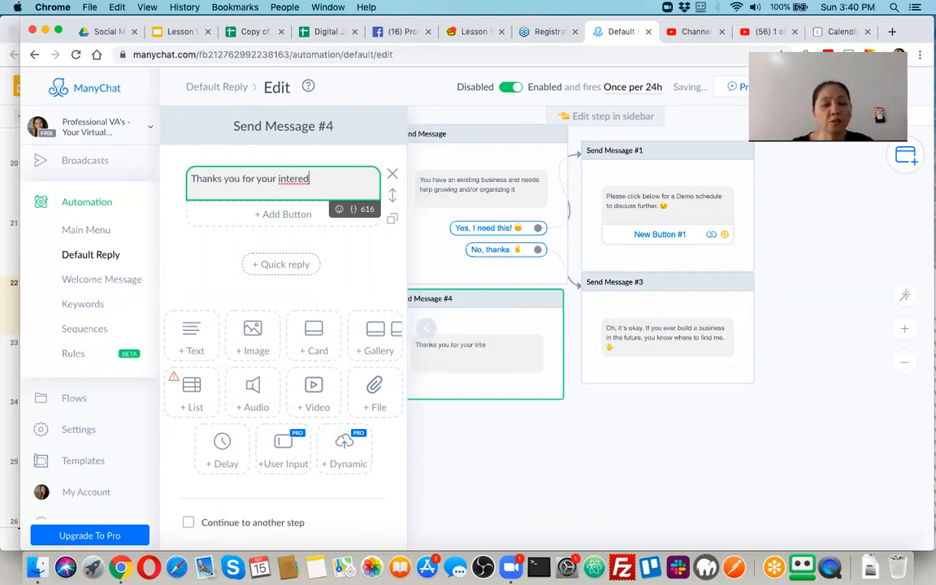
{"action": "key", "text": "BackSpace"}
{"action": "type", "text": "st"}
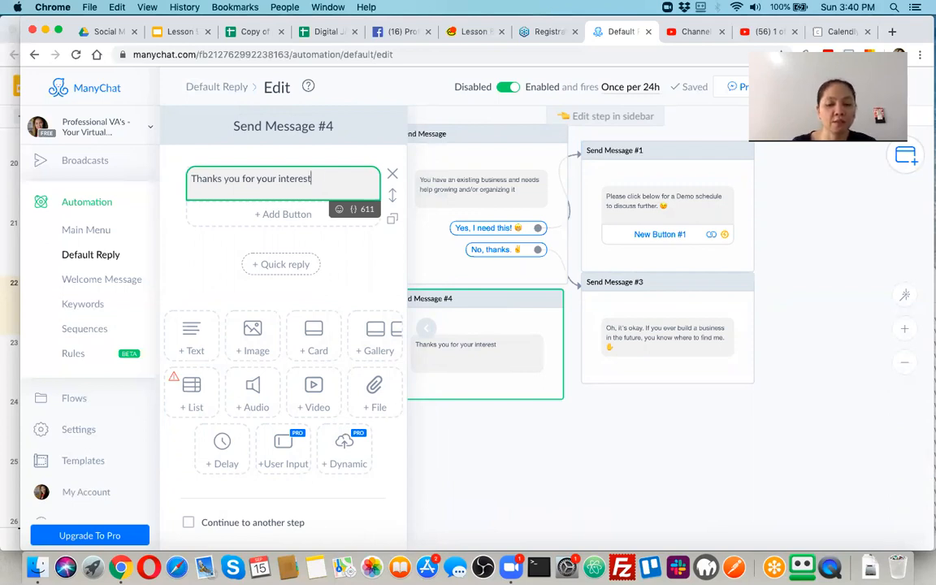
{"action": "type", "text": ". You may click below to"}
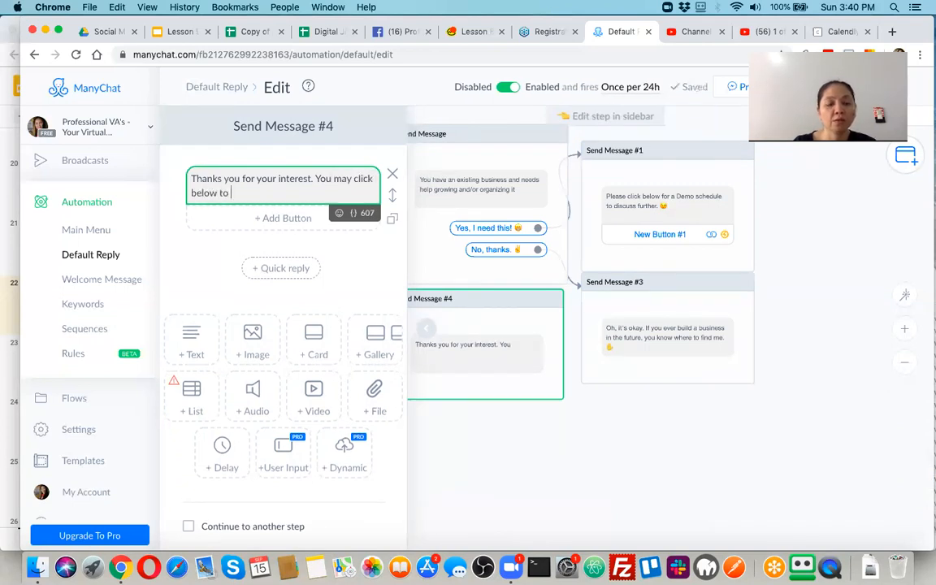
{"action": "type", "text": " check o"}
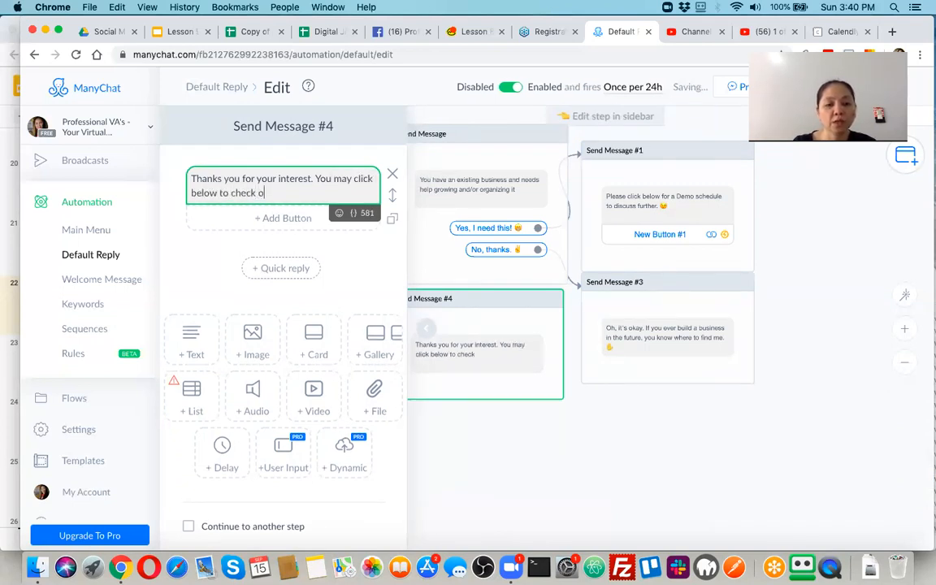
{"action": "type", "text": "ut what we can offer."}
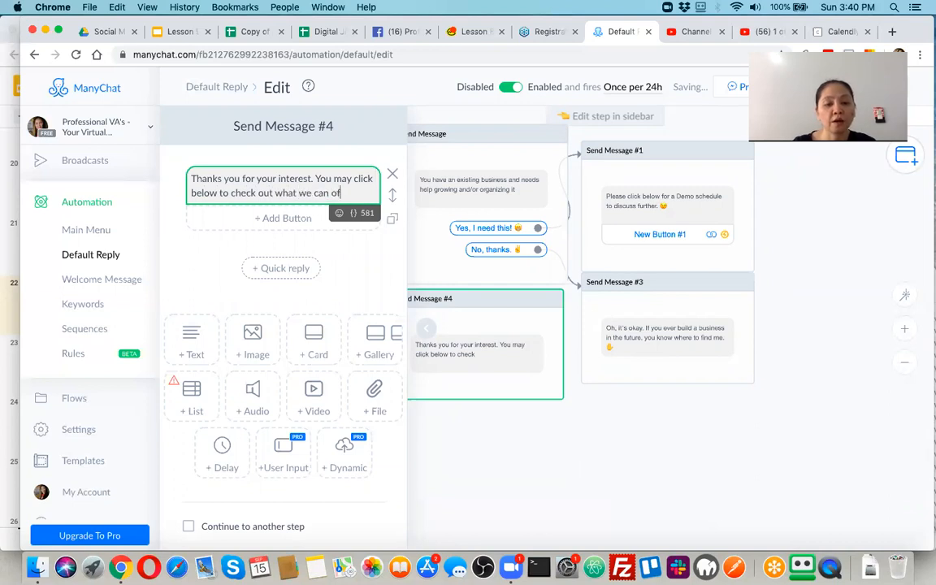
Give Send Message #4 a New Button #1 that opens the website rochefelrivera.com.
{"action": "left_click", "coordinate": [274, 219]}
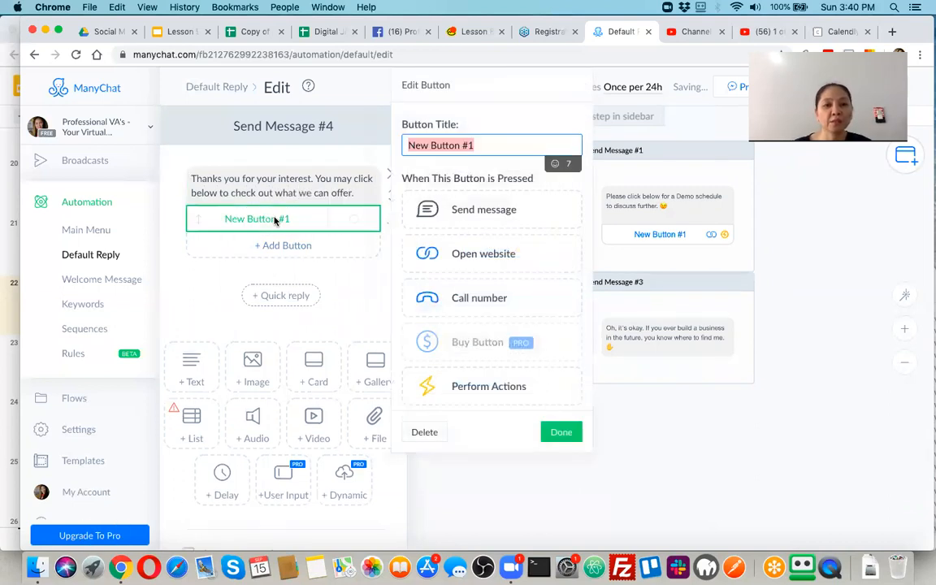
{"action": "left_click", "coordinate": [483, 258]}
{"action": "left_click", "coordinate": [442, 282]}
{"action": "type", "text": "rocehfel"}
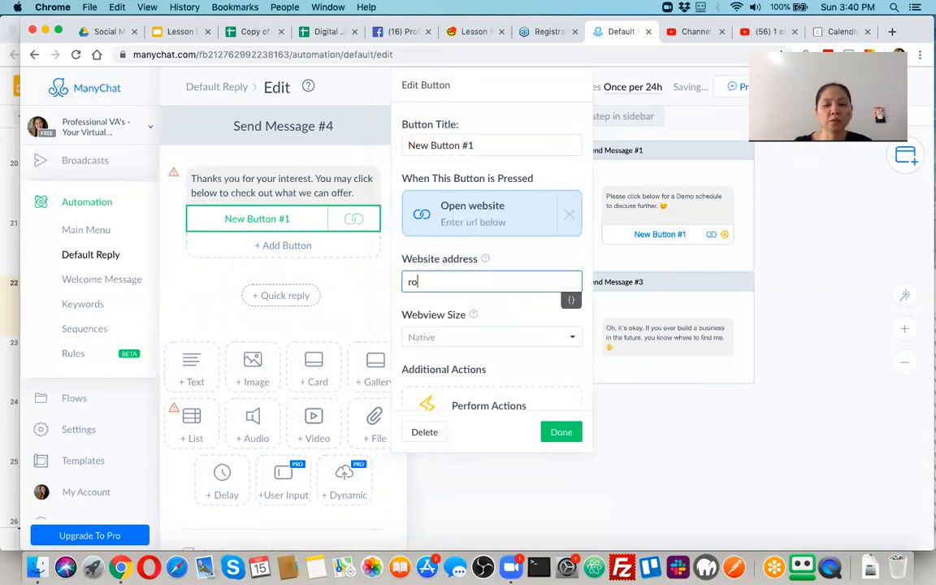
{"action": "key", "text": "BackSpace"}
{"action": "key", "text": "BackSpace"}
{"action": "key", "text": "BackSpace"}
{"action": "key", "text": "BackSpace"}
{"action": "key", "text": "BackSpace"}
{"action": "type", "text": "hefelti"}
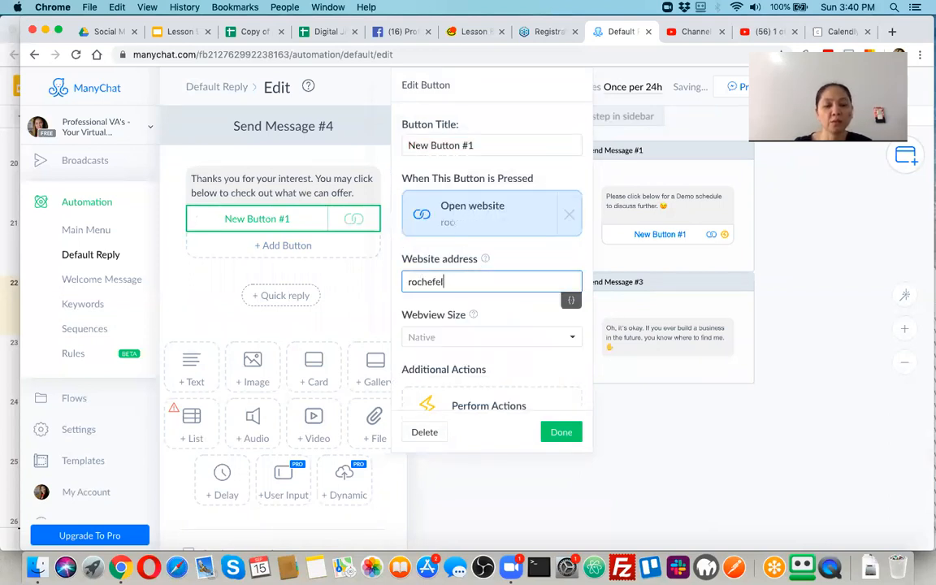
{"action": "key", "text": "BackSpace"}
{"action": "key", "text": "BackSpace"}
{"action": "type", "text": "rivera.com"}
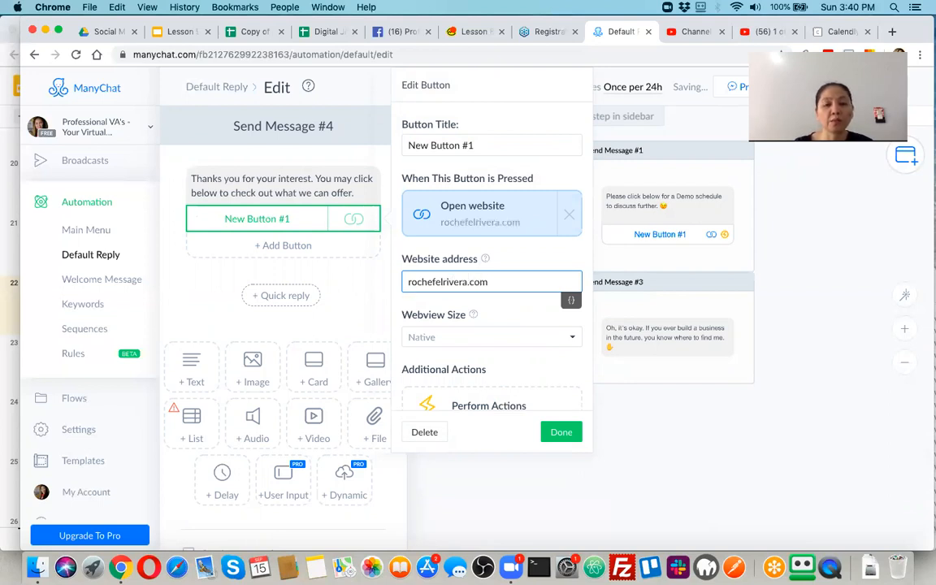
{"action": "left_click", "coordinate": [561, 431]}
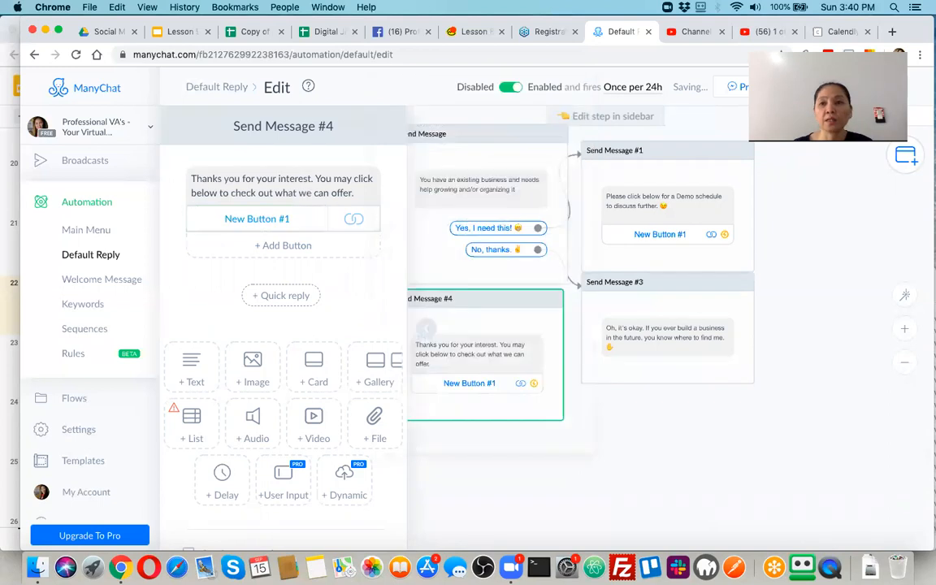
Load rochefelrivera.com in a new Chrome tab.
{"action": "left_click", "coordinate": [892, 31]}
{"action": "type", "text": "rochefelrivera.com"}
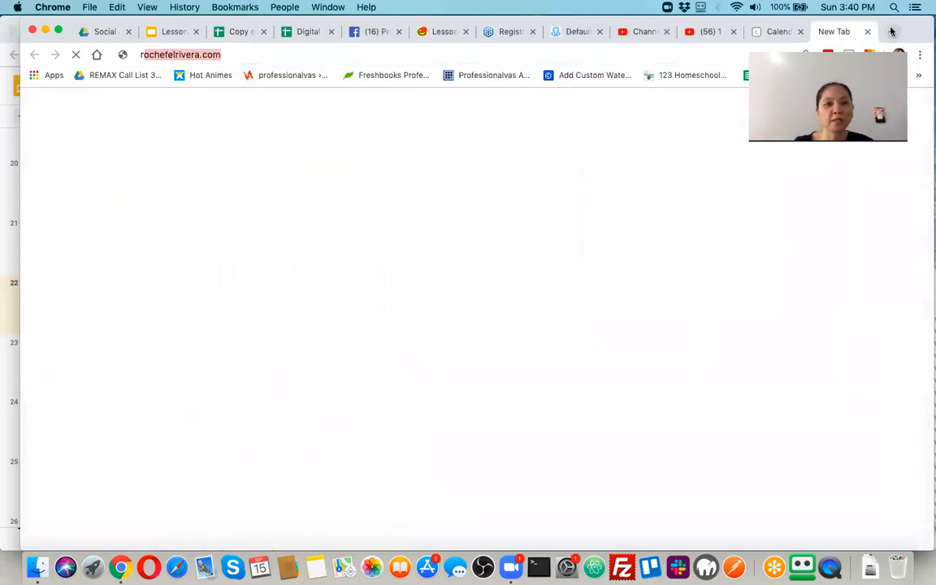
{"action": "key", "text": "Return"}
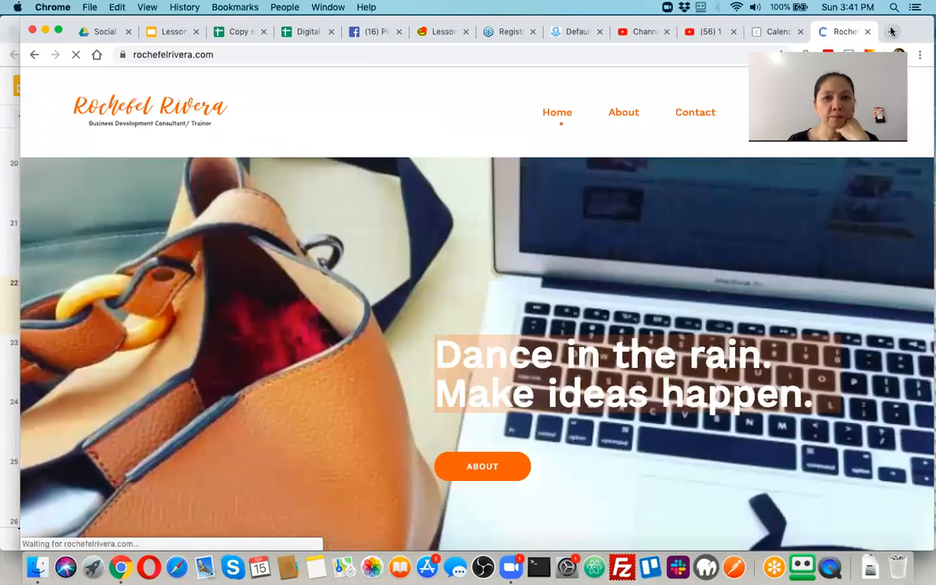
Scroll through the rochefelrivera.com home page, then go back to the ManyChat Default tab.
{"action": "scroll", "coordinate": [684, 273], "scroll_direction": "down", "scroll_amount": 10}
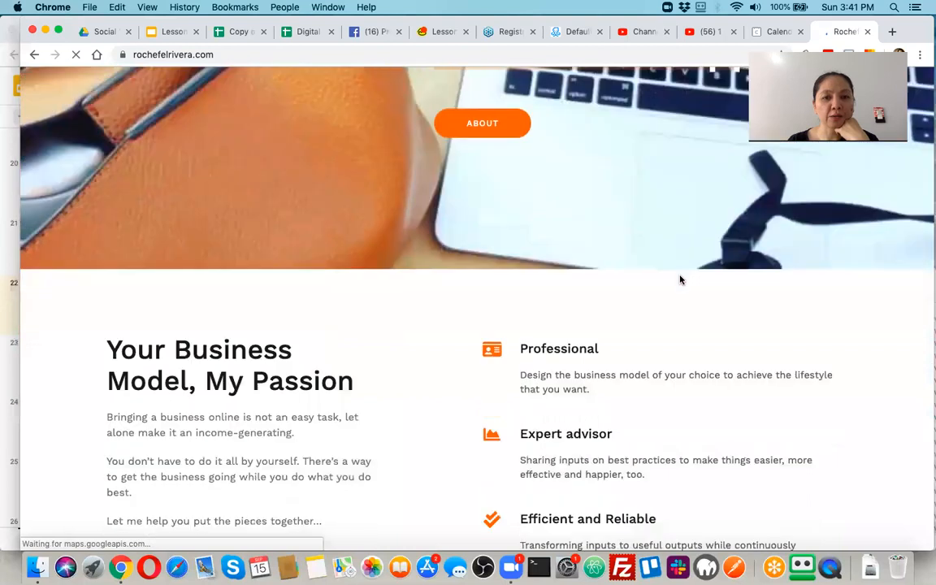
{"action": "scroll", "coordinate": [681, 279], "scroll_direction": "down", "scroll_amount": 10}
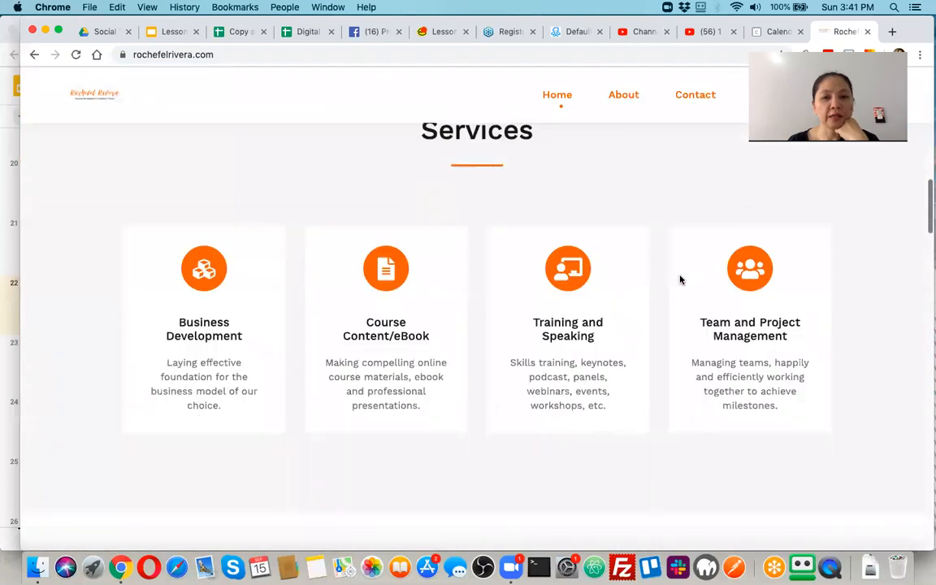
{"action": "scroll", "coordinate": [681, 279], "scroll_direction": "down", "scroll_amount": 8}
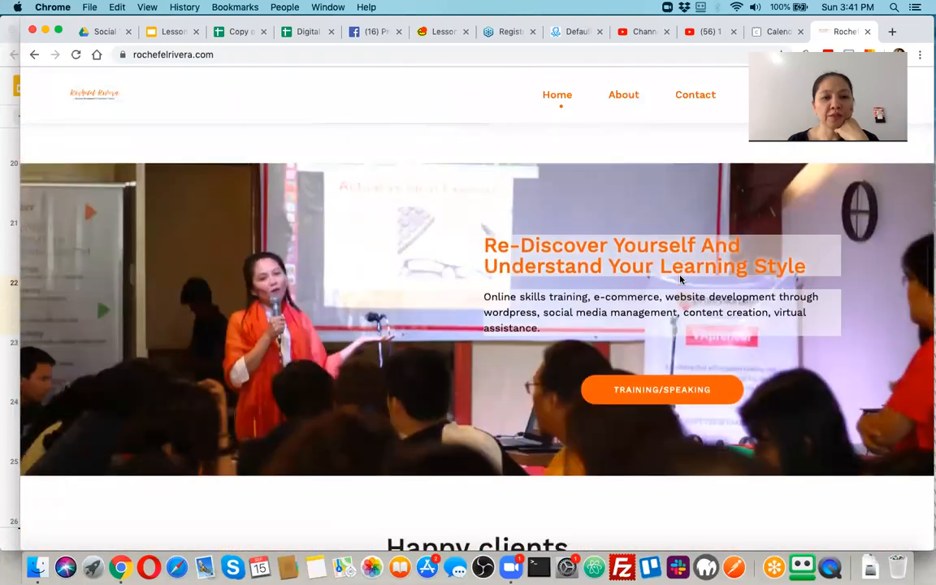
{"action": "scroll", "coordinate": [680, 277], "scroll_direction": "down", "scroll_amount": 10}
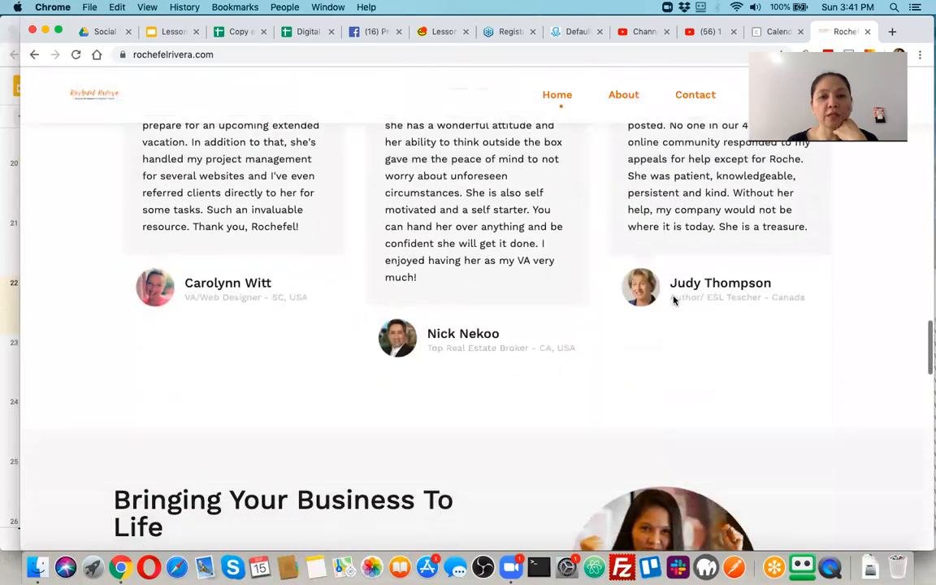
{"action": "scroll", "coordinate": [674, 301], "scroll_direction": "down", "scroll_amount": 8}
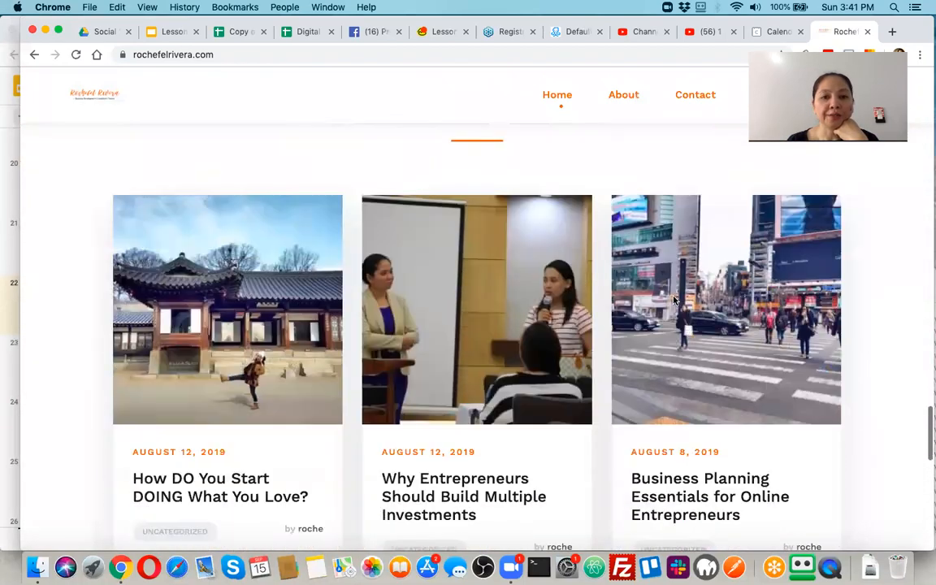
{"action": "scroll", "coordinate": [632, 327], "scroll_direction": "down", "scroll_amount": 8}
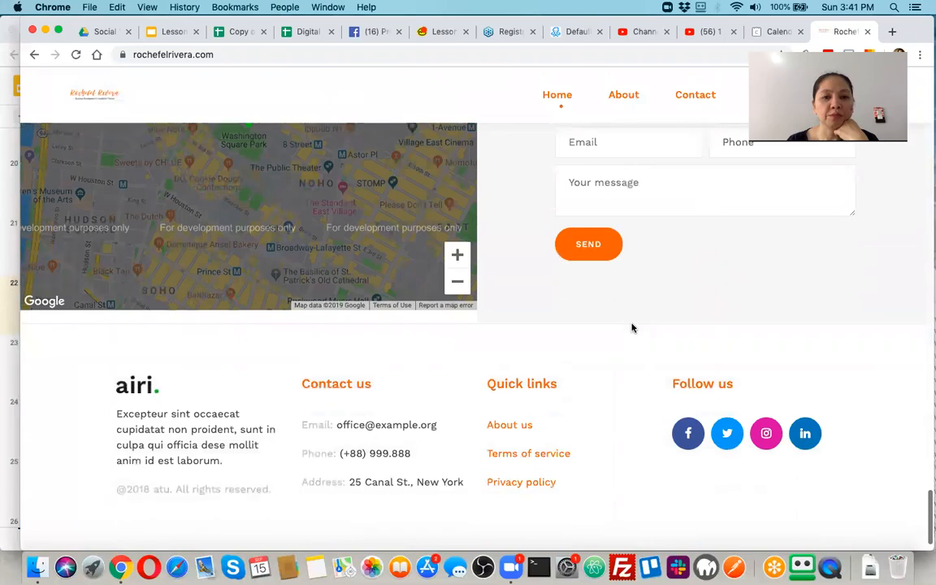
{"action": "scroll", "coordinate": [629, 298], "scroll_direction": "up", "scroll_amount": 20}
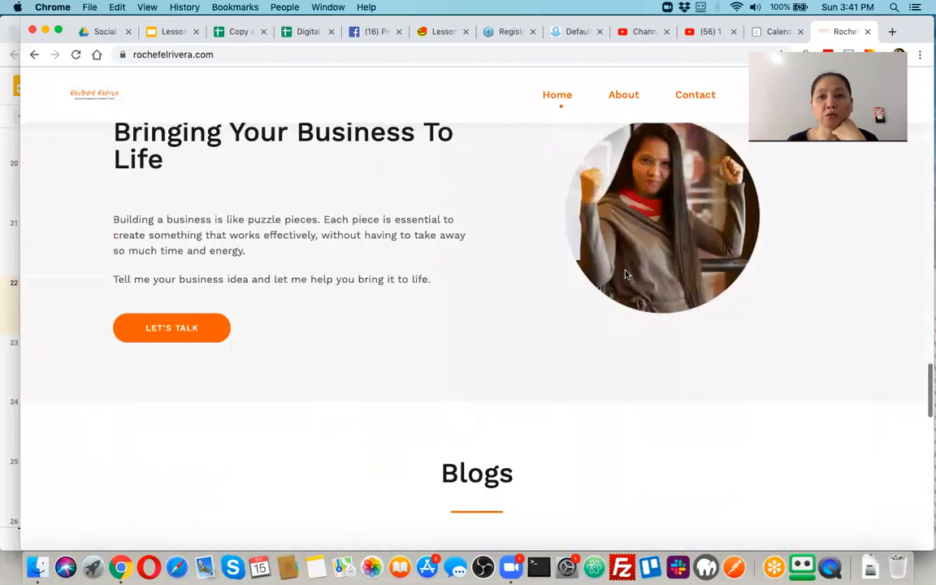
{"action": "scroll", "coordinate": [625, 273], "scroll_direction": "up", "scroll_amount": 3}
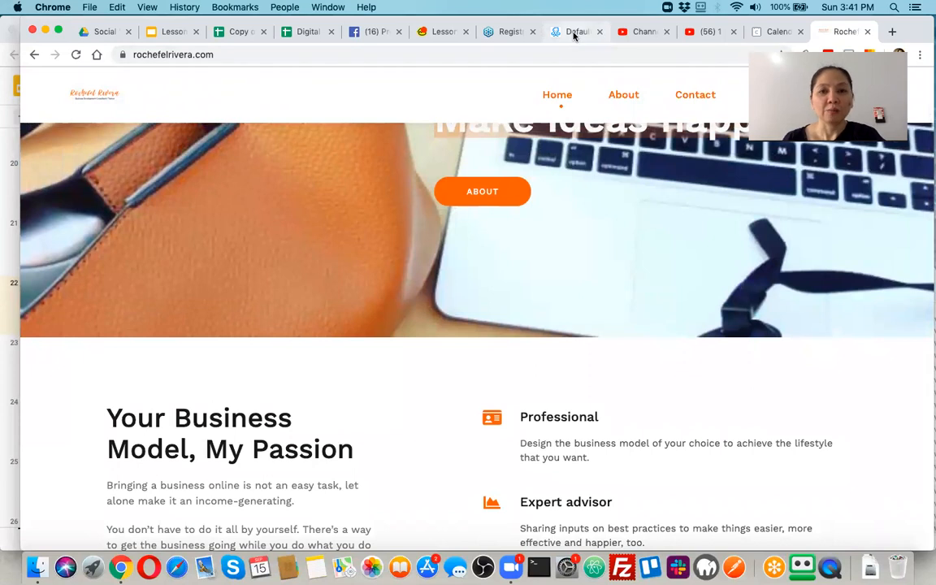
{"action": "left_click", "coordinate": [573, 33]}
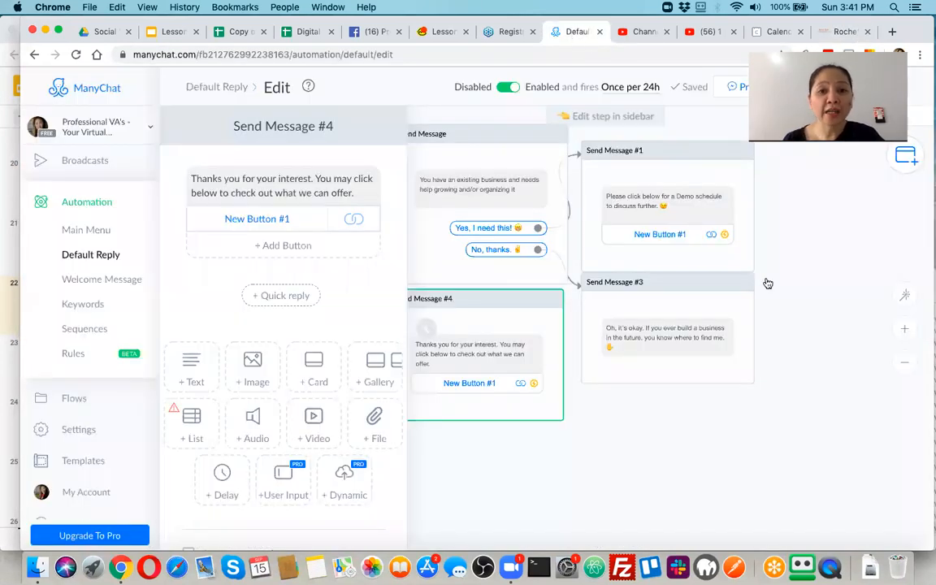
Close the Send Message #4 sidebar and open the Default Reply Starting Step with its greeting and quick replies.
{"action": "left_click", "coordinate": [814, 260]}
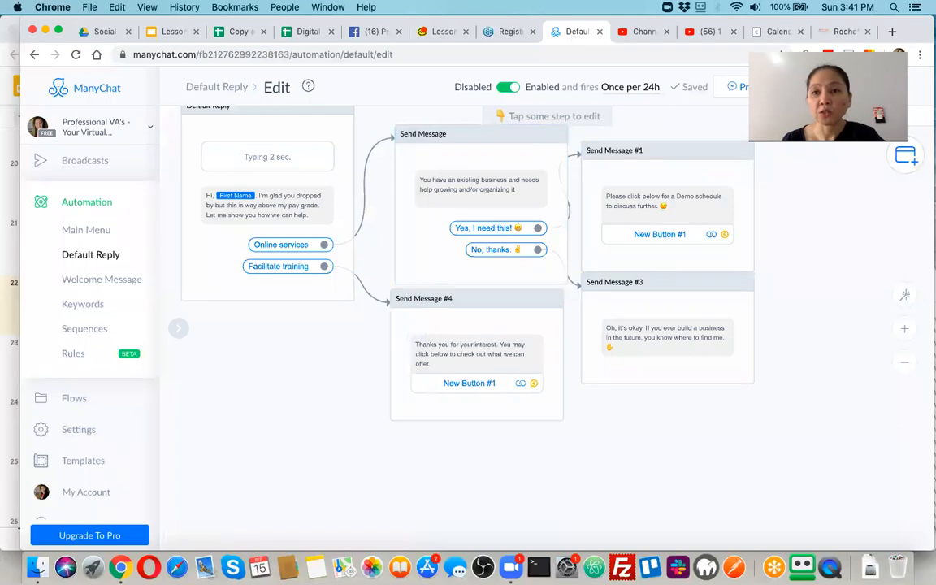
{"action": "scroll", "coordinate": [309, 389], "scroll_direction": "up", "scroll_amount": 1}
{"action": "scroll", "coordinate": [308, 390], "scroll_direction": "up", "scroll_amount": 2}
{"action": "scroll", "coordinate": [308, 389], "scroll_direction": "down", "scroll_amount": 3}
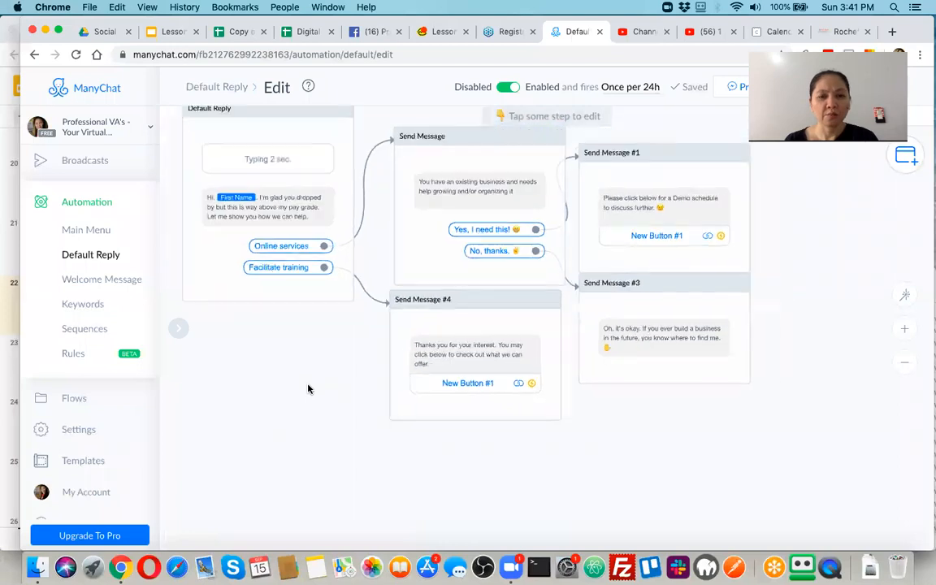
{"action": "scroll", "coordinate": [308, 389], "scroll_direction": "down", "scroll_amount": 2}
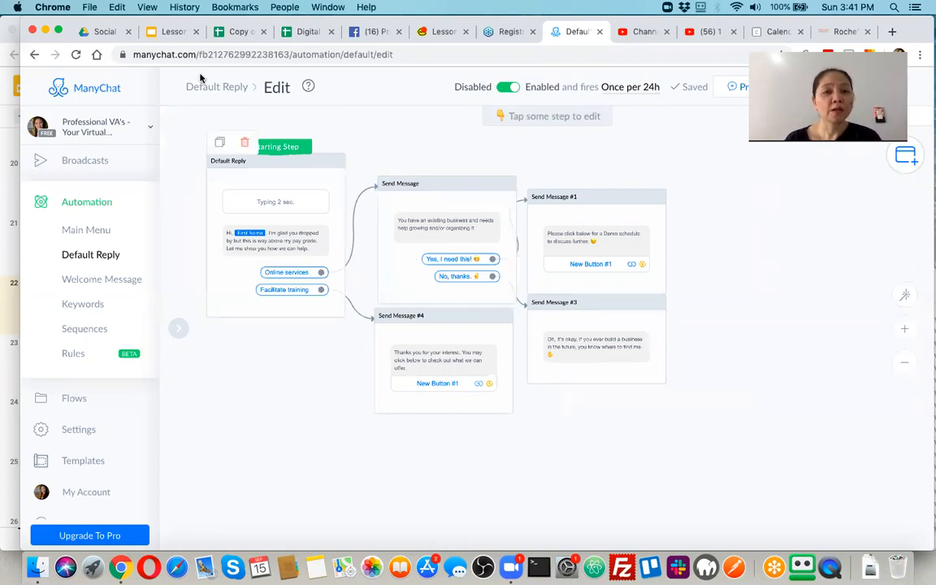
{"action": "left_click", "coordinate": [276, 147]}
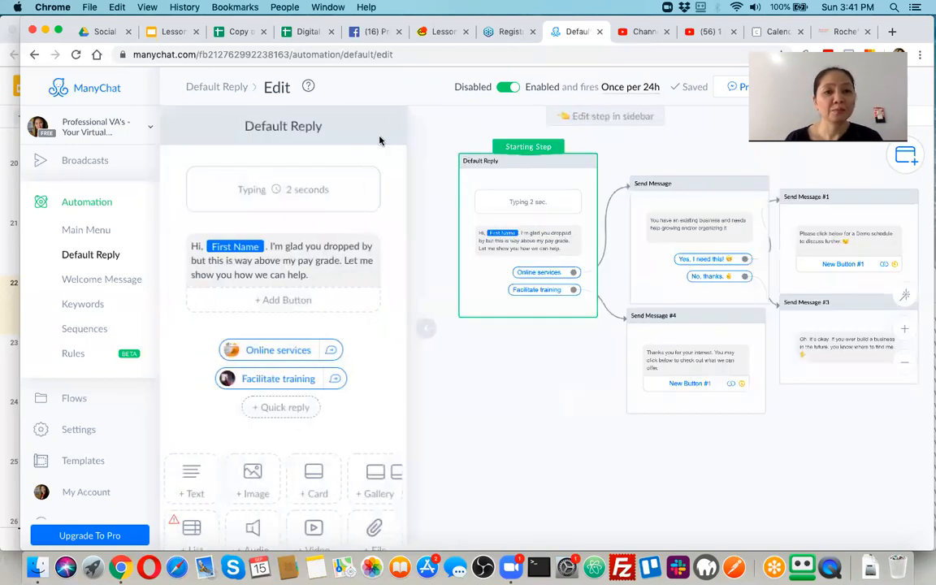
Retitle the Starting Step 'Online Services and Training Choice' in the sidebar name field.
{"action": "left_click", "coordinate": [286, 126]}
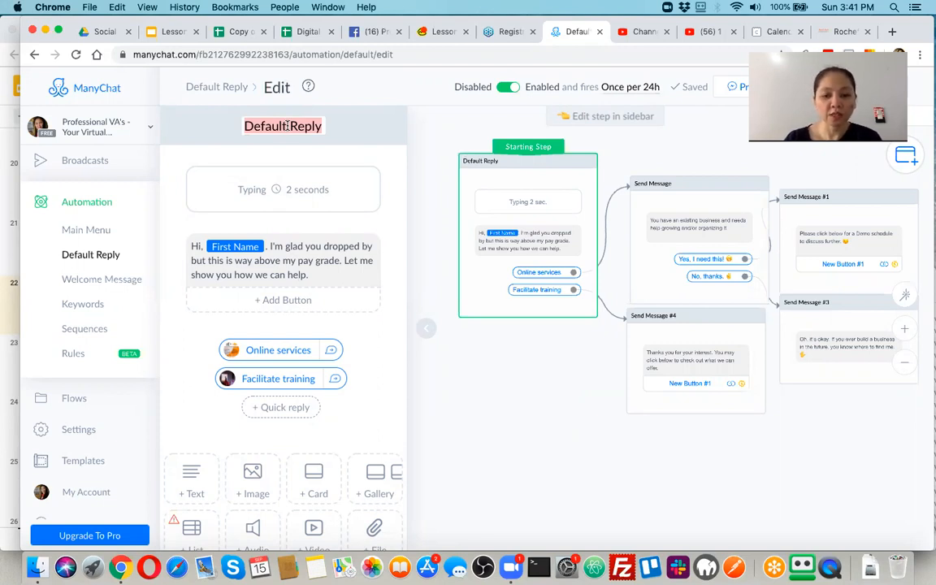
{"action": "type", "text": "Online Services"}
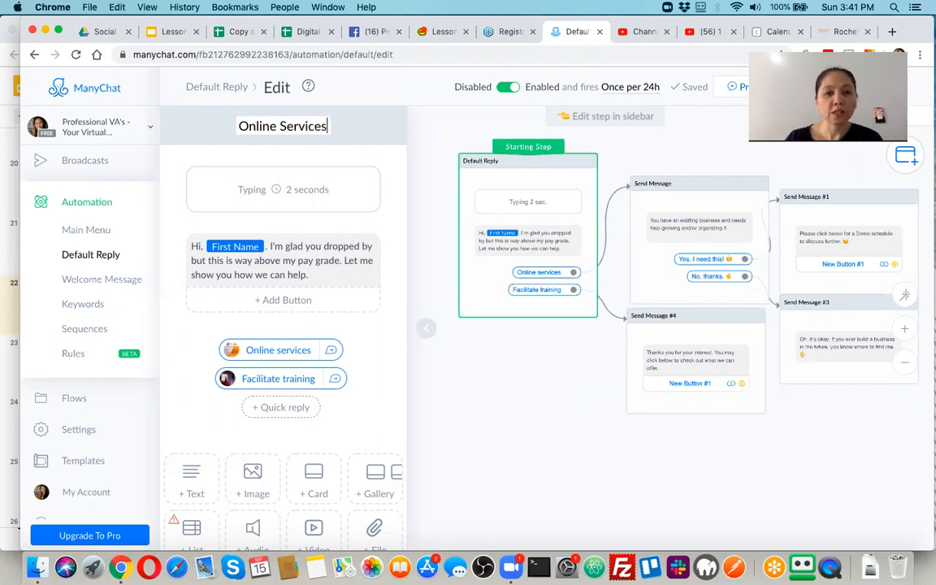
{"action": "type", "text": " and T"}
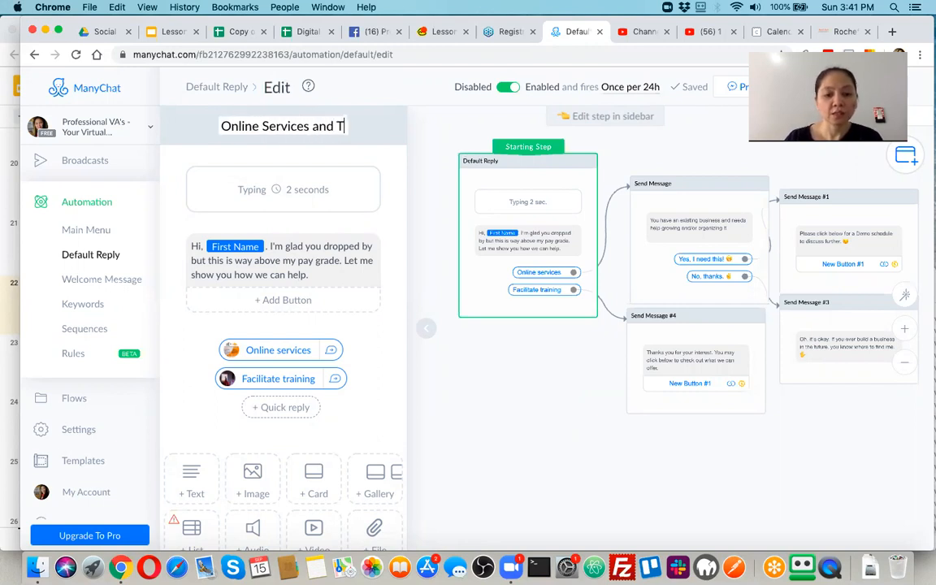
{"action": "type", "text": "raining S"}
{"action": "key", "text": "BackSpace"}
{"action": "key", "text": "BackSpace"}
{"action": "key", "text": "Return"}
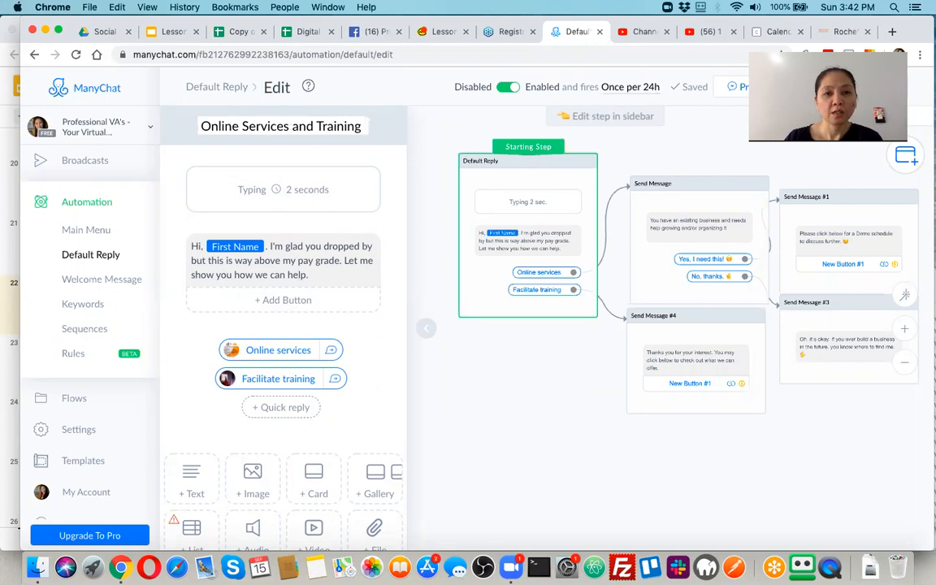
{"action": "type", "text": "Choice"}
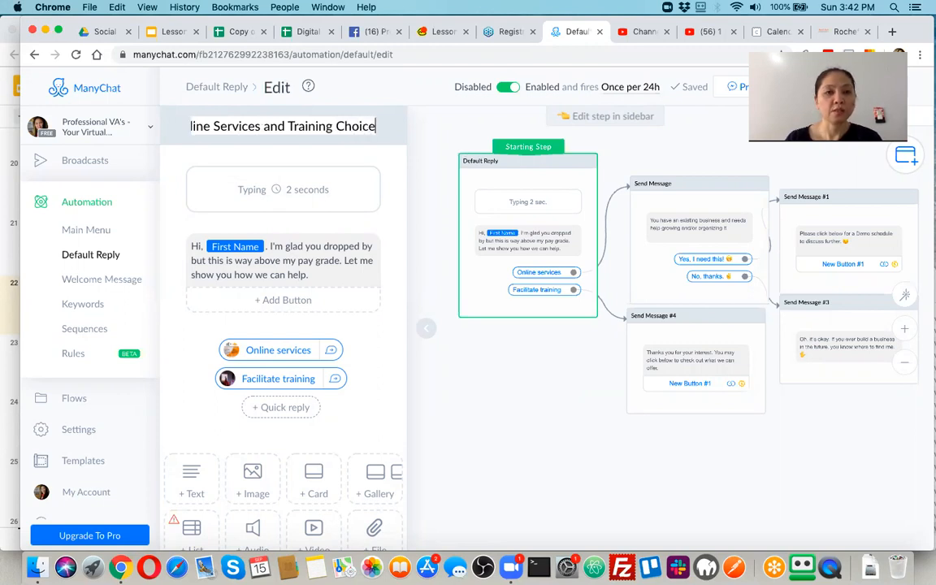
{"action": "key", "text": "Up"}
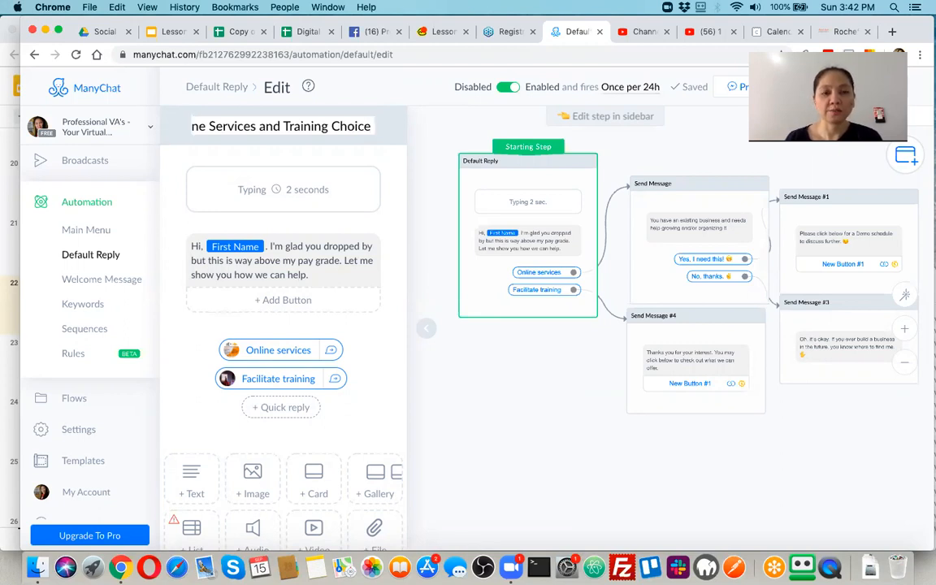
{"action": "left_click", "coordinate": [512, 394]}
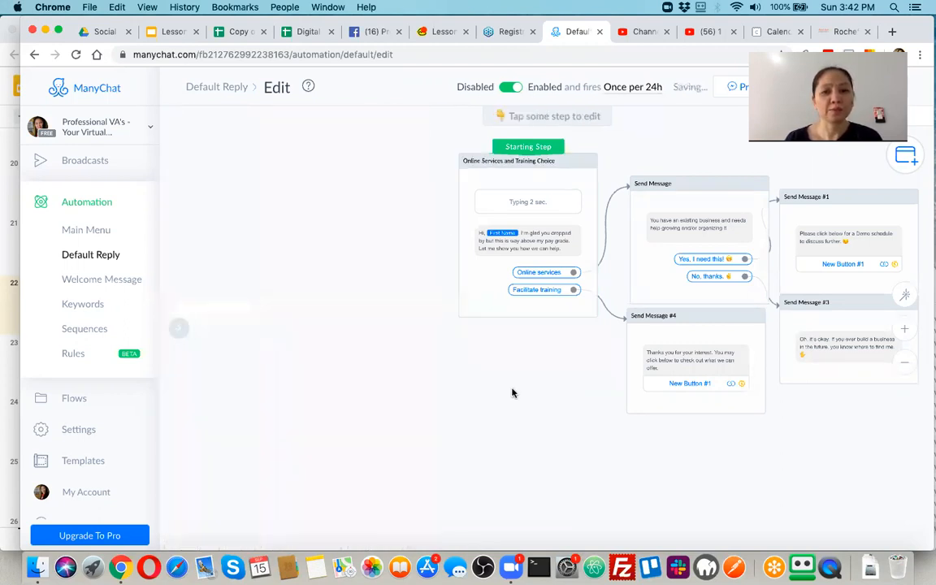
Open Send Message #4 and add two Typing delay blocks to it.
{"action": "left_click", "coordinate": [688, 250]}
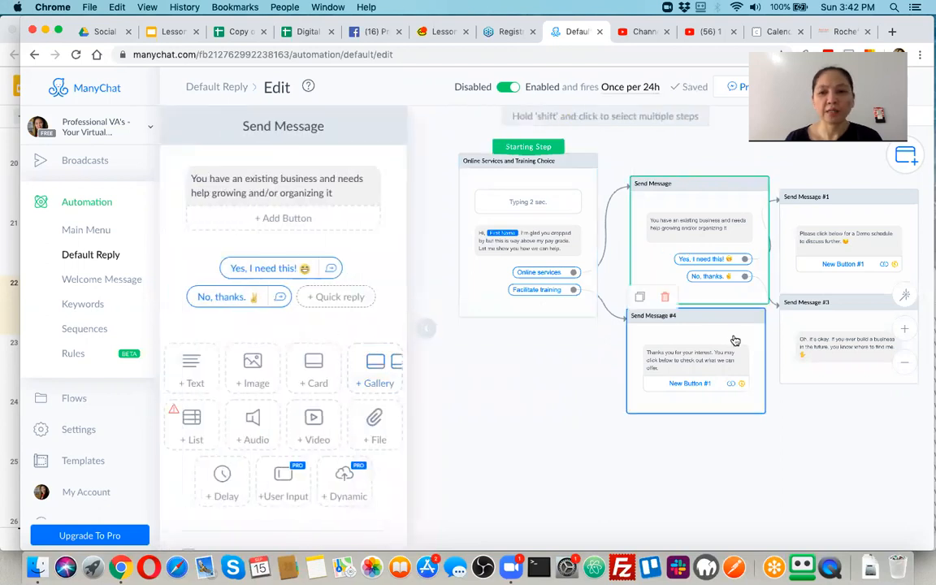
{"action": "left_click", "coordinate": [711, 358]}
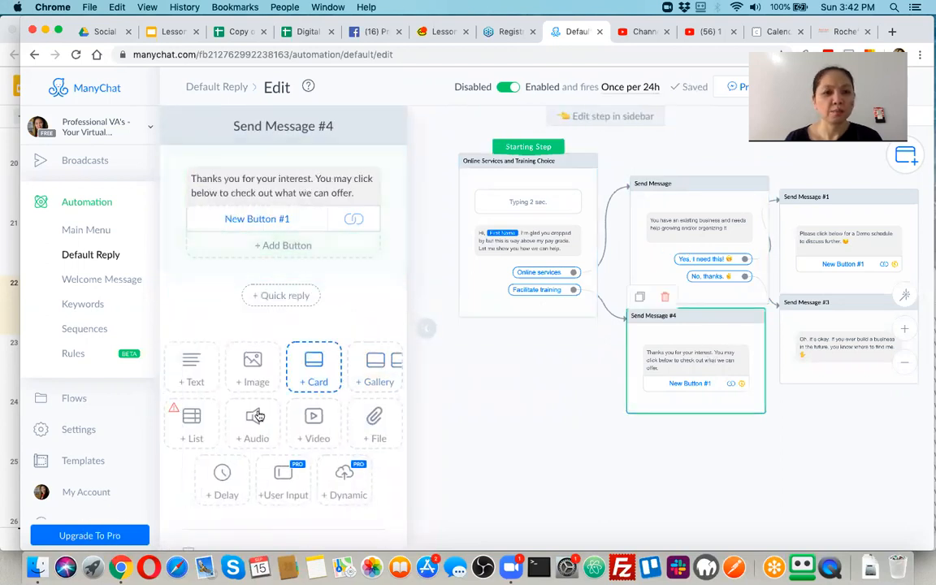
{"action": "left_click", "coordinate": [224, 475]}
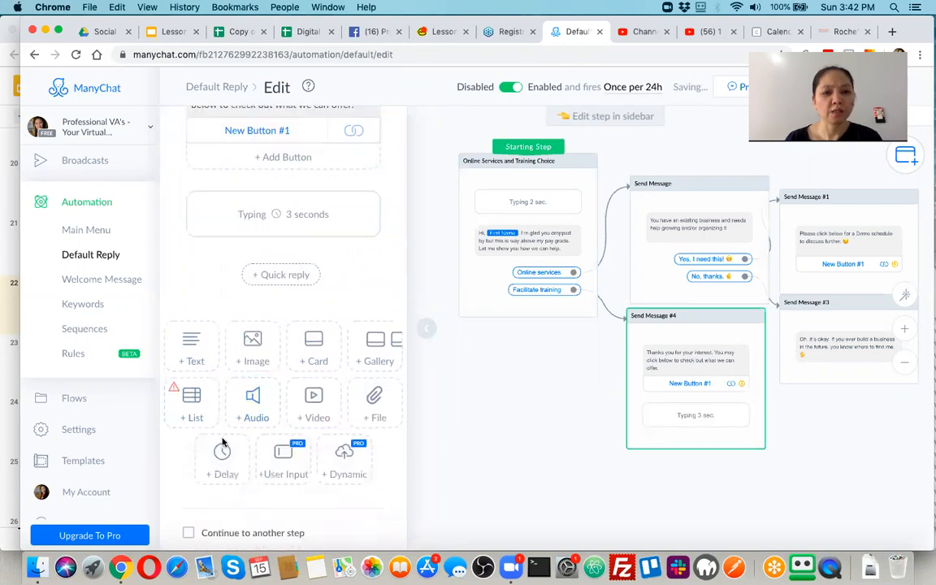
{"action": "left_click", "coordinate": [218, 504]}
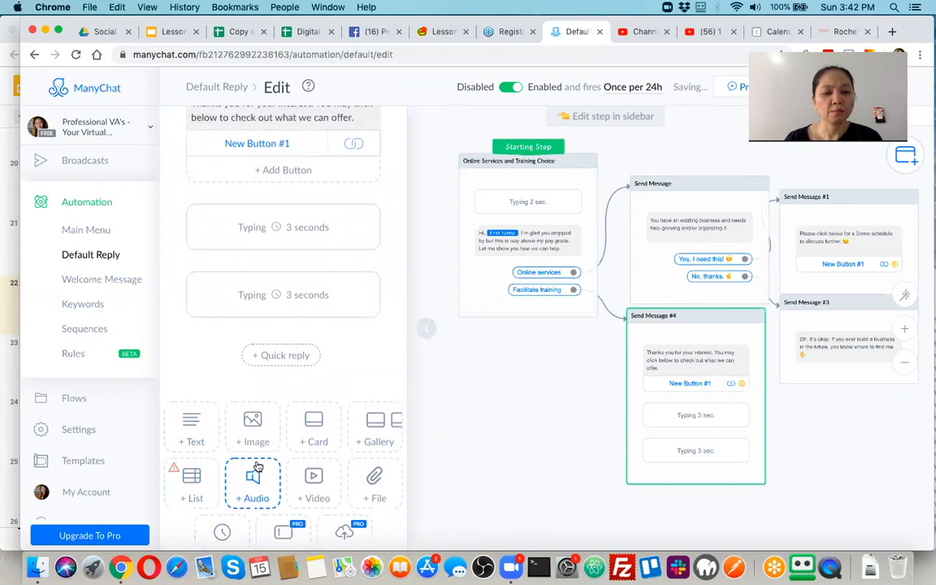
{"action": "scroll", "coordinate": [250, 455], "scroll_direction": "down", "scroll_amount": 1}
{"action": "left_click_drag", "start_coordinate": [221, 487], "coordinate": [279, 130]}
{"action": "scroll", "coordinate": [304, 144], "scroll_direction": "up", "scroll_amount": 3}
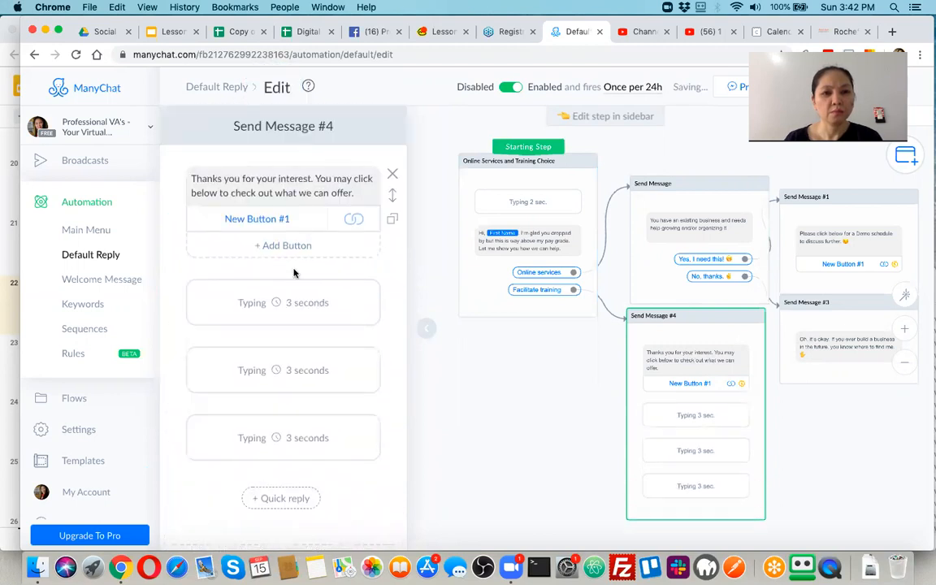
{"action": "left_click_drag", "start_coordinate": [288, 303], "coordinate": [294, 174]}
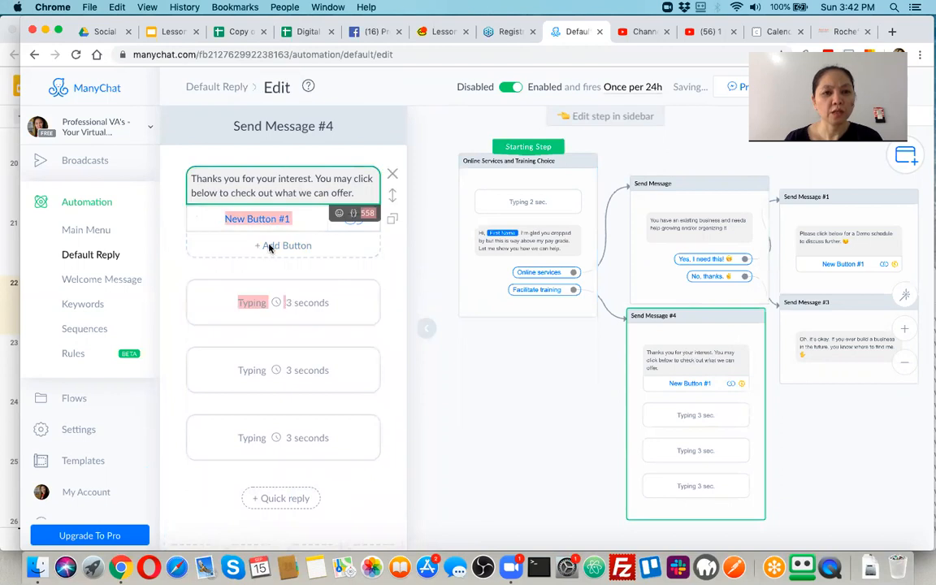
Place a 3-second delay above the text, delete the extra delay, and set the closing delay to 1 second.
{"action": "left_click", "coordinate": [316, 308]}
{"action": "left_click_drag", "start_coordinate": [313, 303], "coordinate": [304, 179]}
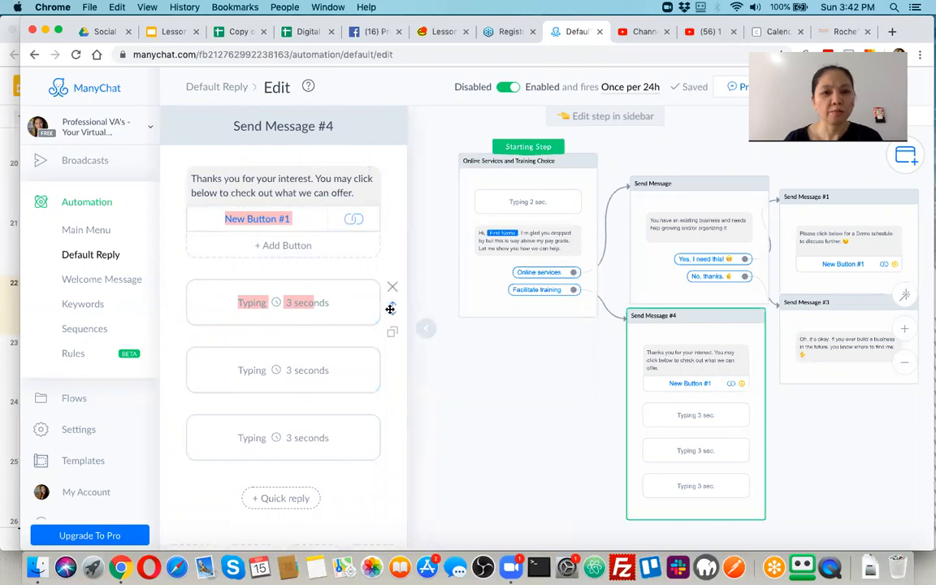
{"action": "left_click_drag", "start_coordinate": [390, 308], "coordinate": [376, 184]}
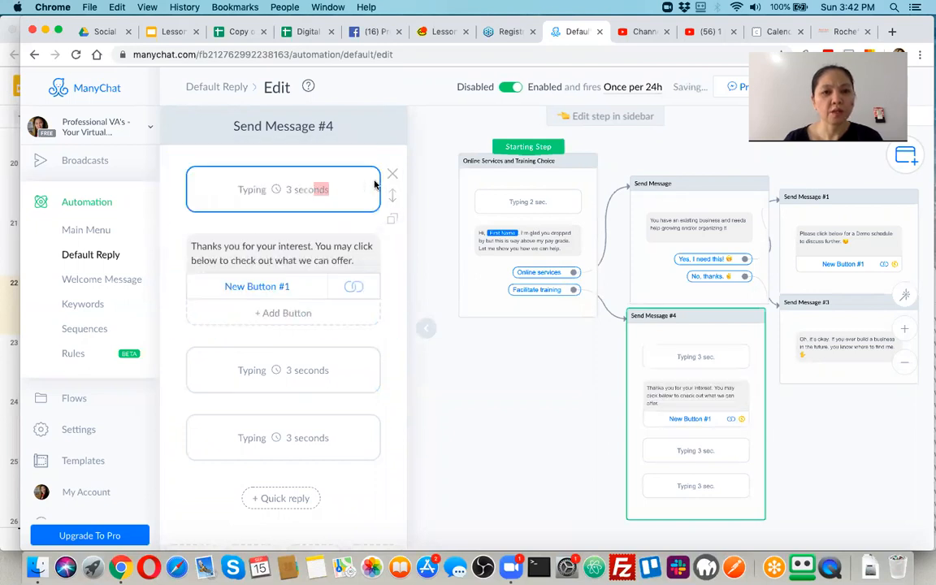
{"action": "left_click", "coordinate": [393, 357]}
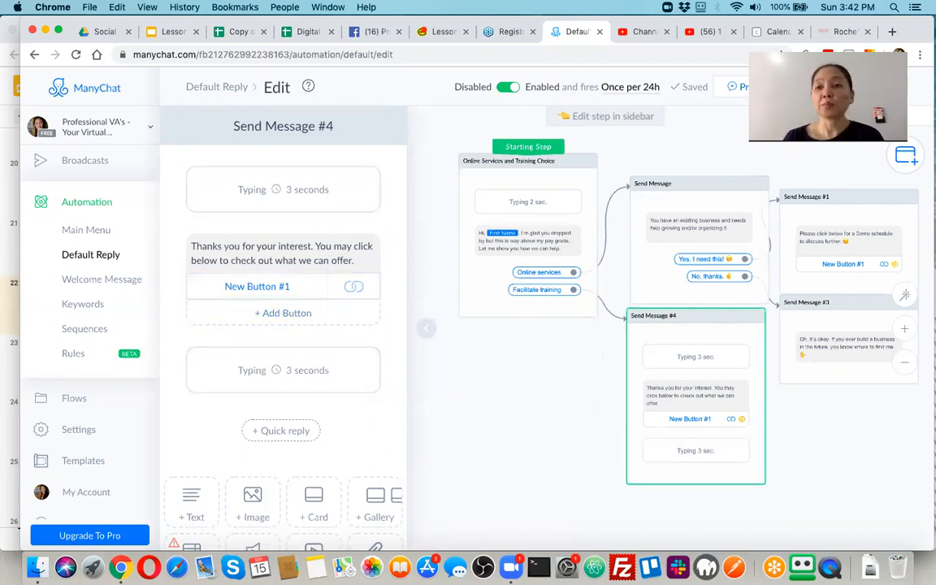
{"action": "left_click", "coordinate": [830, 87]}
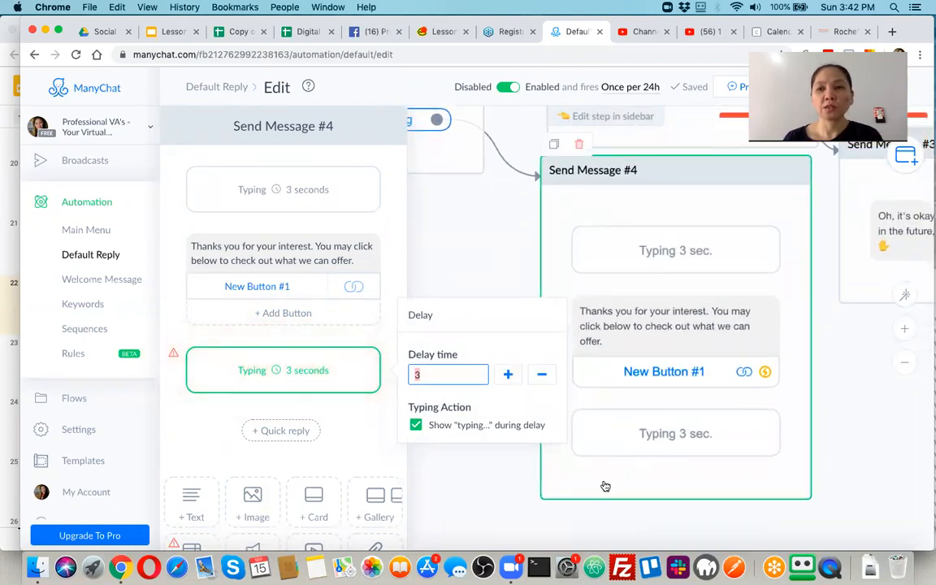
{"action": "key", "text": "BackSpace"}
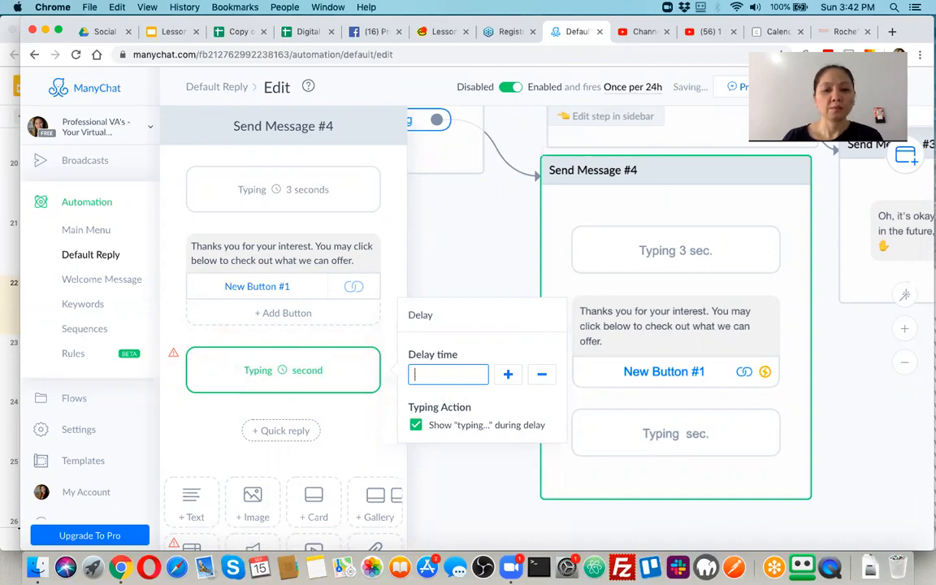
{"action": "left_click", "coordinate": [490, 474]}
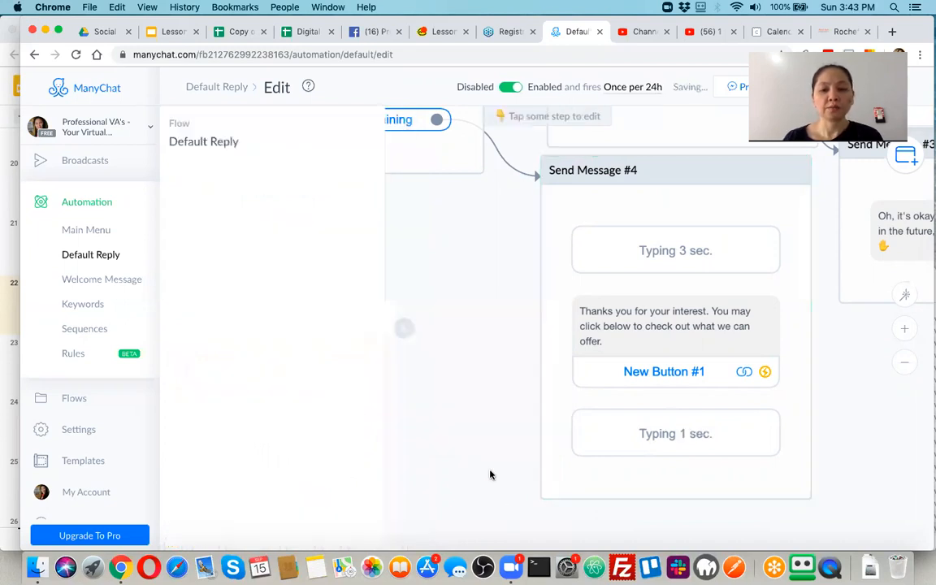
Delete the Send Message #2 'CLICK FOR DEMO NOW!' step and collapse the Flow panel.
{"action": "scroll", "coordinate": [438, 288], "scroll_direction": "up", "scroll_amount": 2}
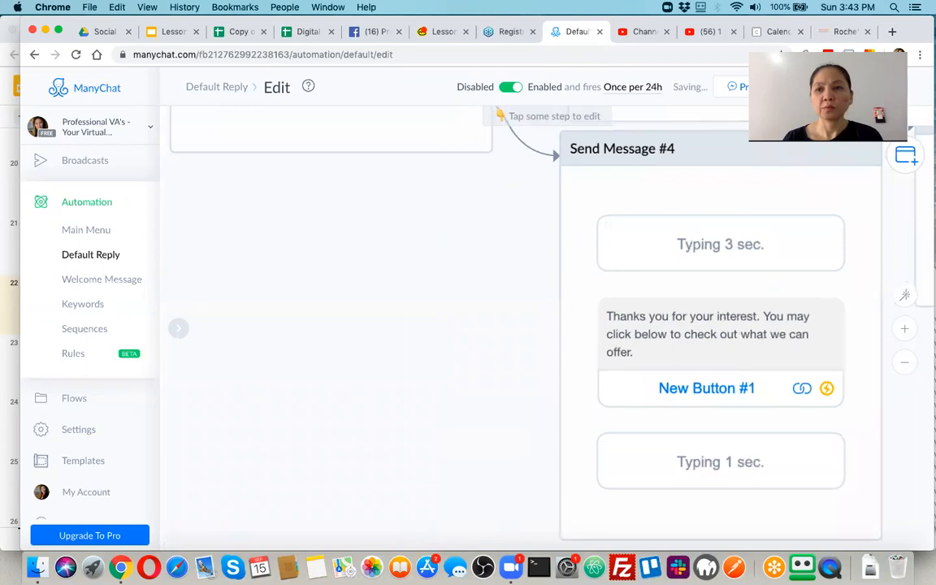
{"action": "left_click", "coordinate": [832, 87]}
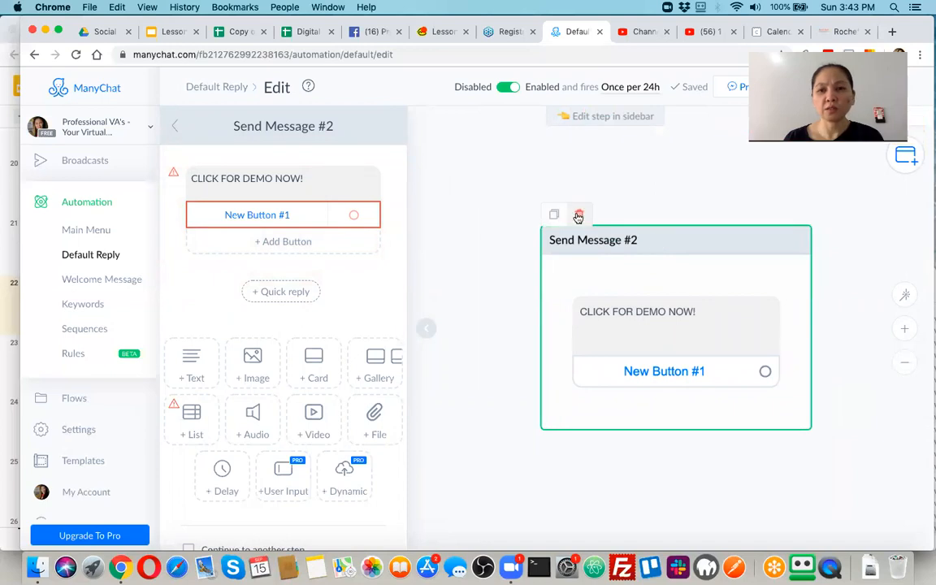
{"action": "left_click", "coordinate": [579, 215]}
{"action": "left_click", "coordinate": [574, 151]}
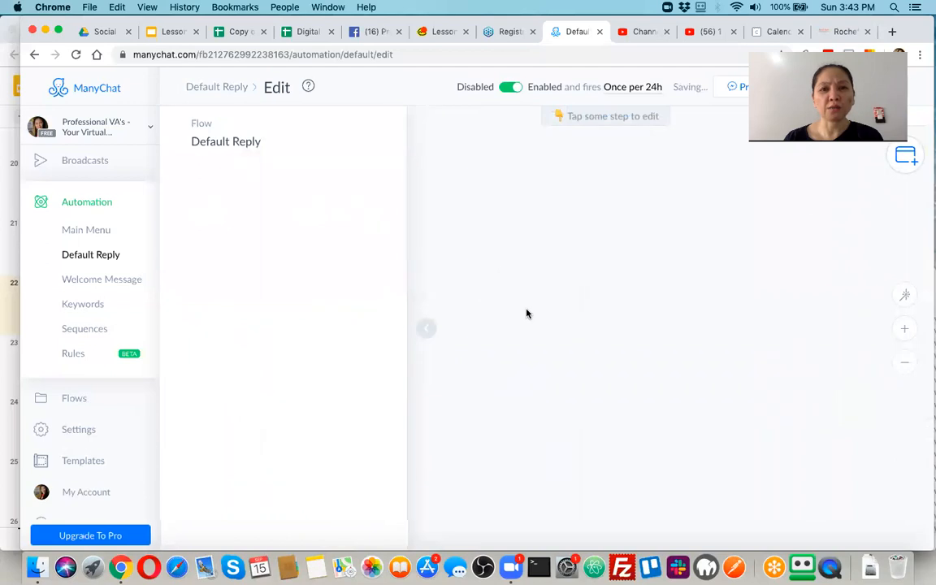
{"action": "left_click", "coordinate": [427, 329]}
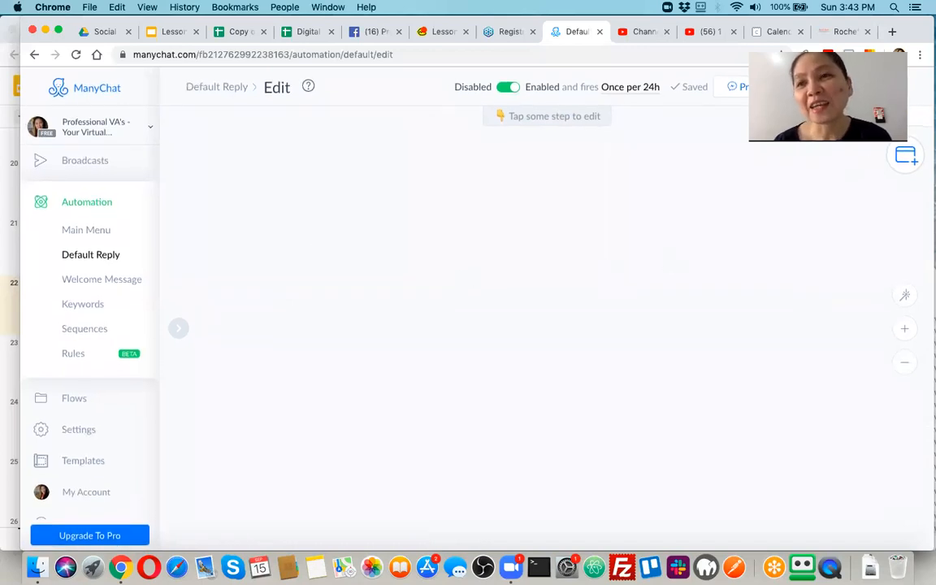
Move Send Message #4 right and the Starting Step to the lower left, then open Send Message #4.
{"action": "scroll", "coordinate": [738, 278], "scroll_direction": "down", "scroll_amount": 5}
{"action": "scroll", "coordinate": [400, 254], "scroll_direction": "up", "scroll_amount": 3}
{"action": "left_click_drag", "start_coordinate": [269, 153], "coordinate": [416, 321]}
{"action": "scroll", "coordinate": [601, 233], "scroll_direction": "up", "scroll_amount": 2}
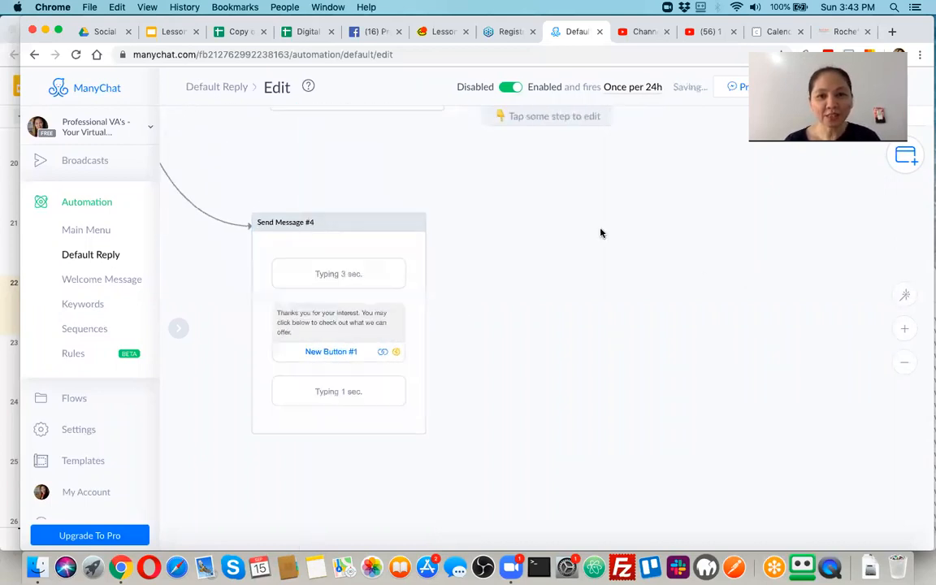
{"action": "scroll", "coordinate": [355, 214], "scroll_direction": "down", "scroll_amount": 4}
{"action": "scroll", "coordinate": [355, 213], "scroll_direction": "down", "scroll_amount": 4}
{"action": "scroll", "coordinate": [349, 217], "scroll_direction": "down", "scroll_amount": 4}
{"action": "left_click_drag", "start_coordinate": [253, 133], "coordinate": [234, 273]}
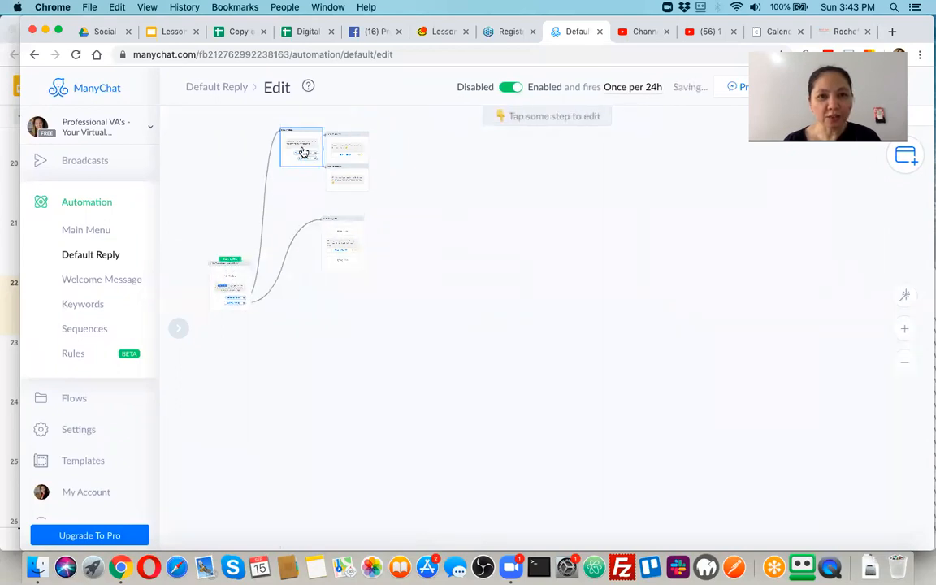
{"action": "left_click_drag", "start_coordinate": [420, 309], "coordinate": [472, 353]}
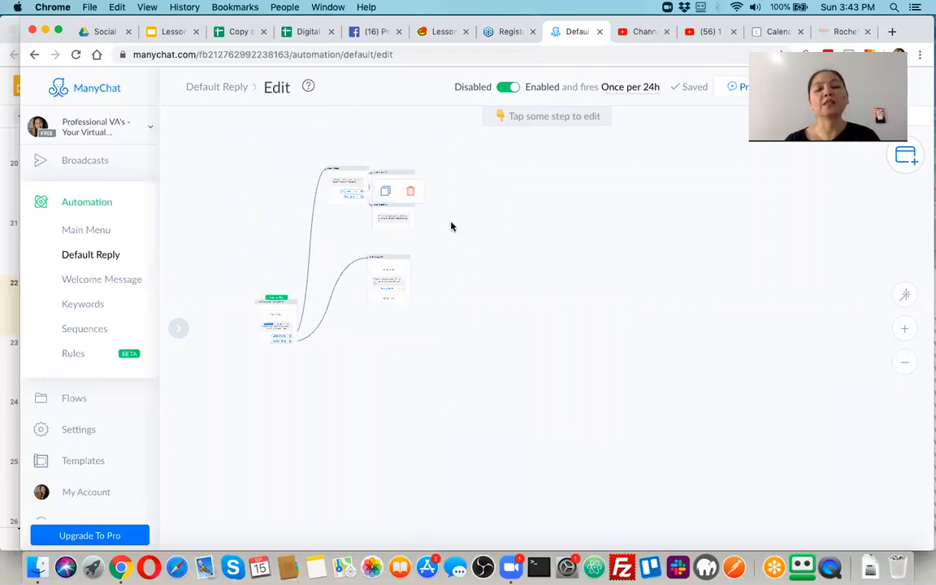
{"action": "scroll", "coordinate": [483, 251], "scroll_direction": "up", "scroll_amount": 5}
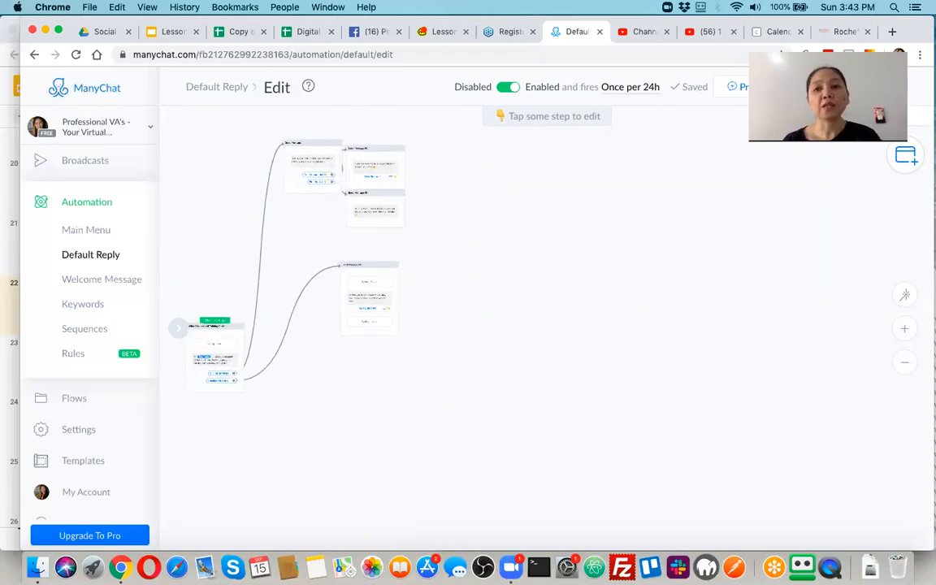
{"action": "left_click", "coordinate": [833, 87]}
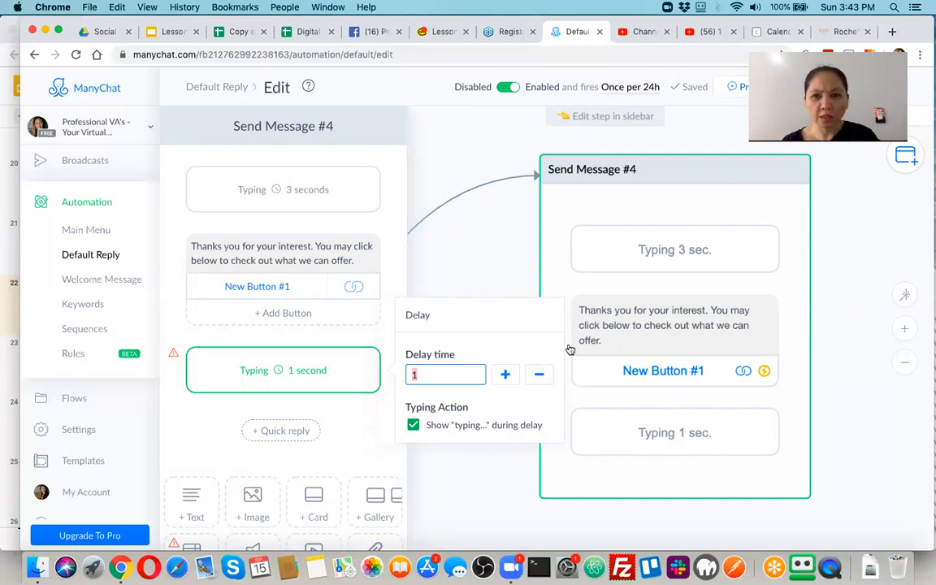
Delete Send Message #4's closing 1-second typing delay, keeping the 3-second delay before the text.
{"action": "left_click", "coordinate": [378, 360]}
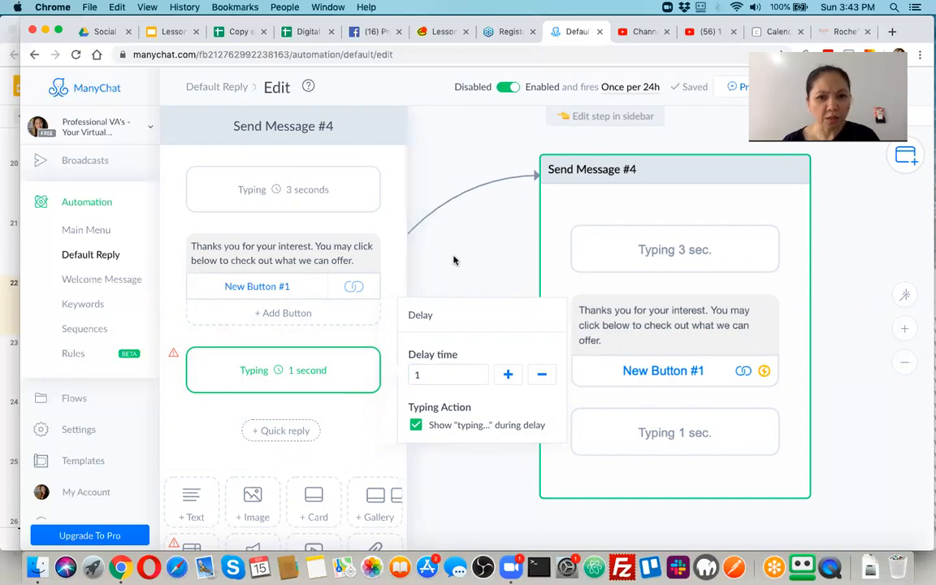
{"action": "left_click", "coordinate": [420, 303]}
{"action": "left_click", "coordinate": [628, 247]}
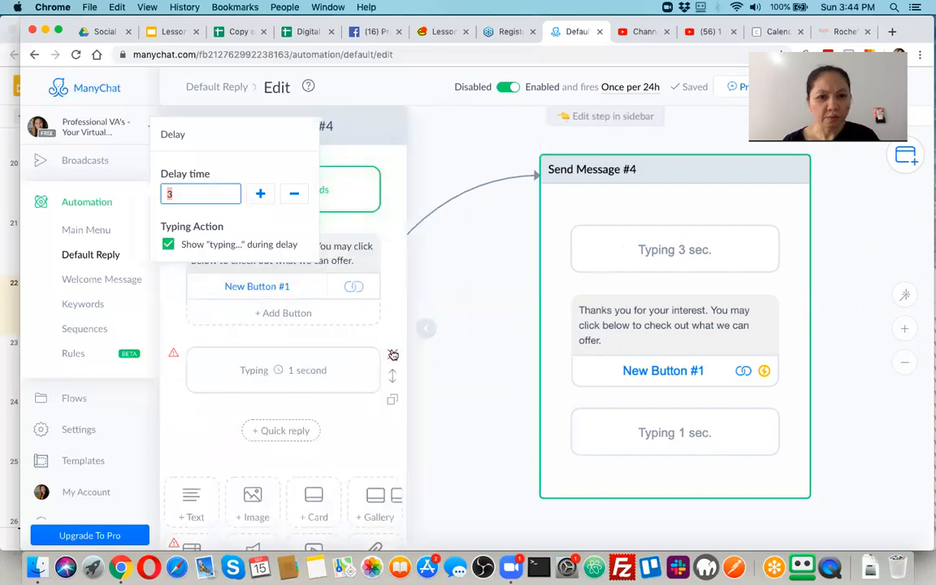
{"action": "left_click", "coordinate": [393, 355]}
{"action": "left_click", "coordinate": [572, 159]}
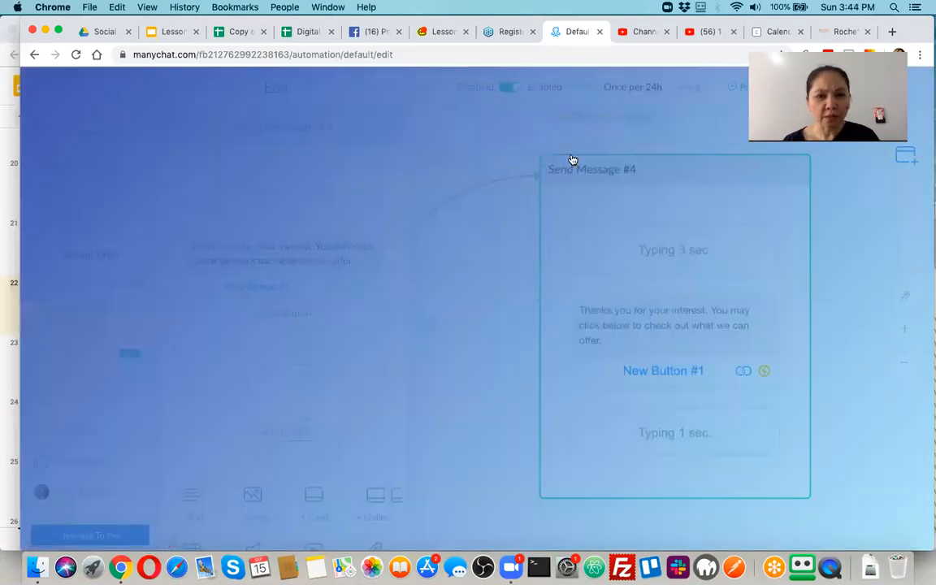
{"action": "left_click", "coordinate": [827, 229]}
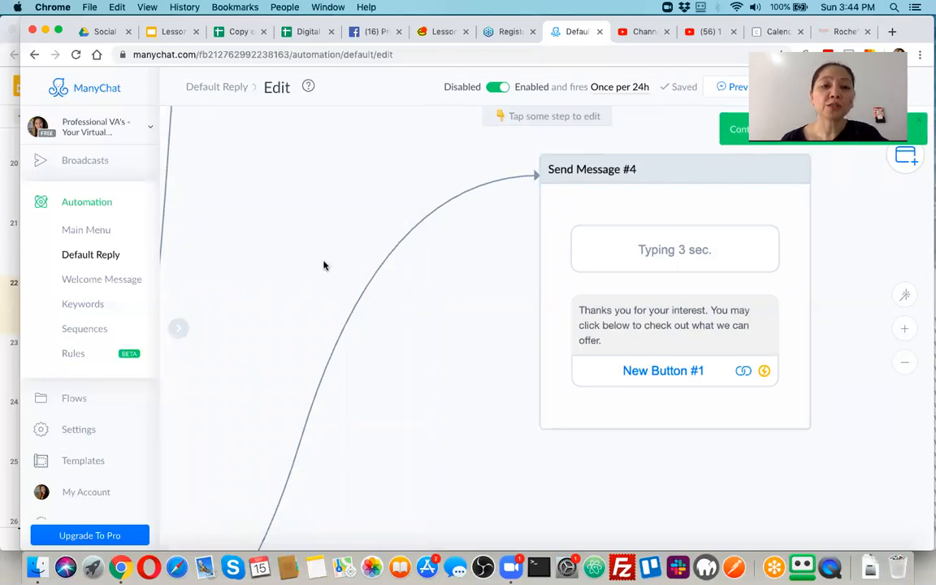
{"action": "scroll", "coordinate": [324, 265], "scroll_direction": "down", "scroll_amount": 5}
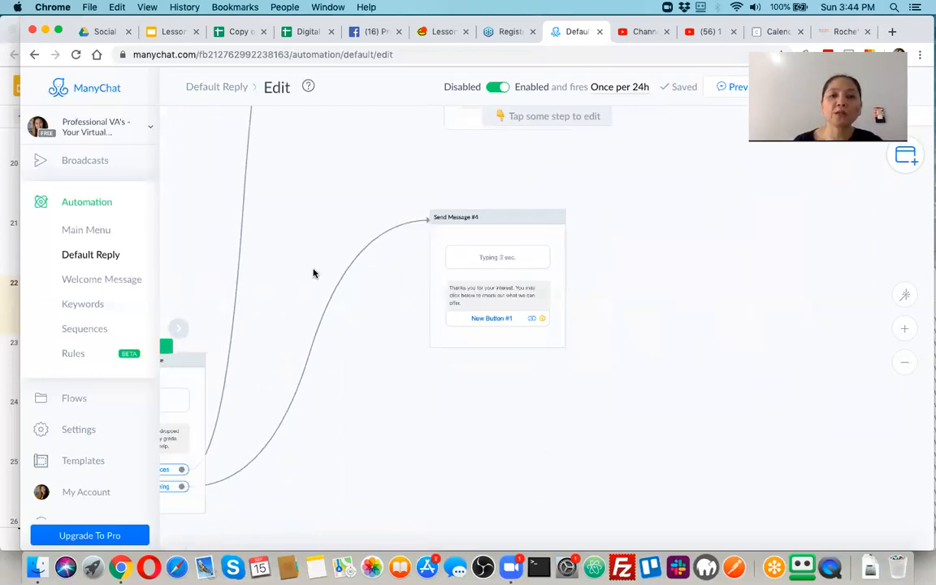
{"action": "scroll", "coordinate": [314, 273], "scroll_direction": "down", "scroll_amount": 2}
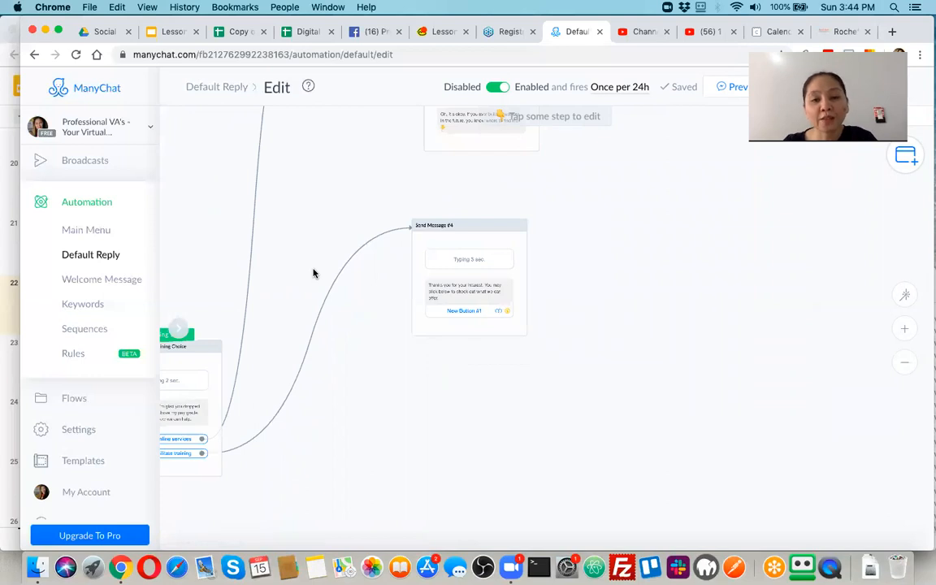